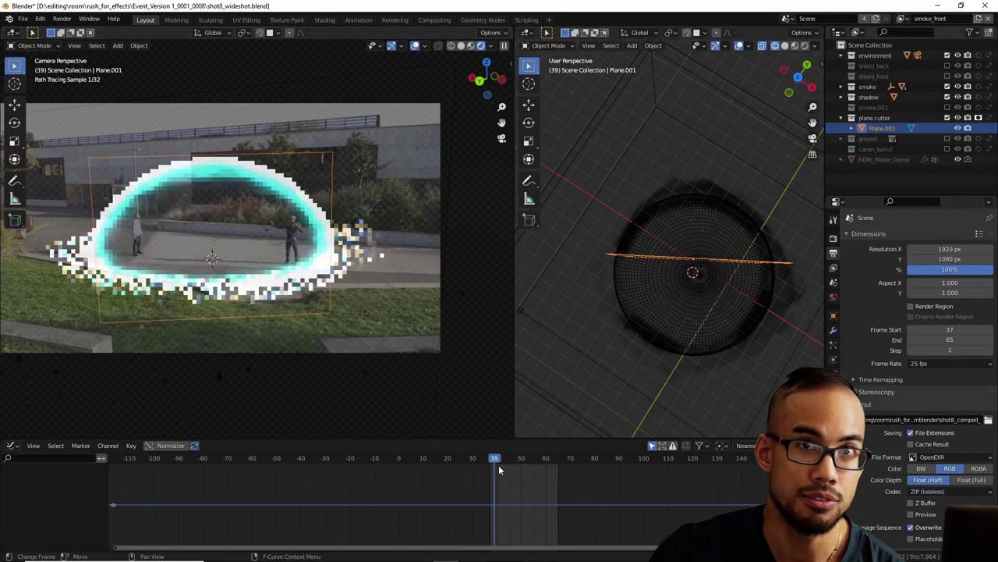
# - Preview the outputs of several nodes in the wide shot's compositing tree on the backdrop
pyautogui.click(434, 19)
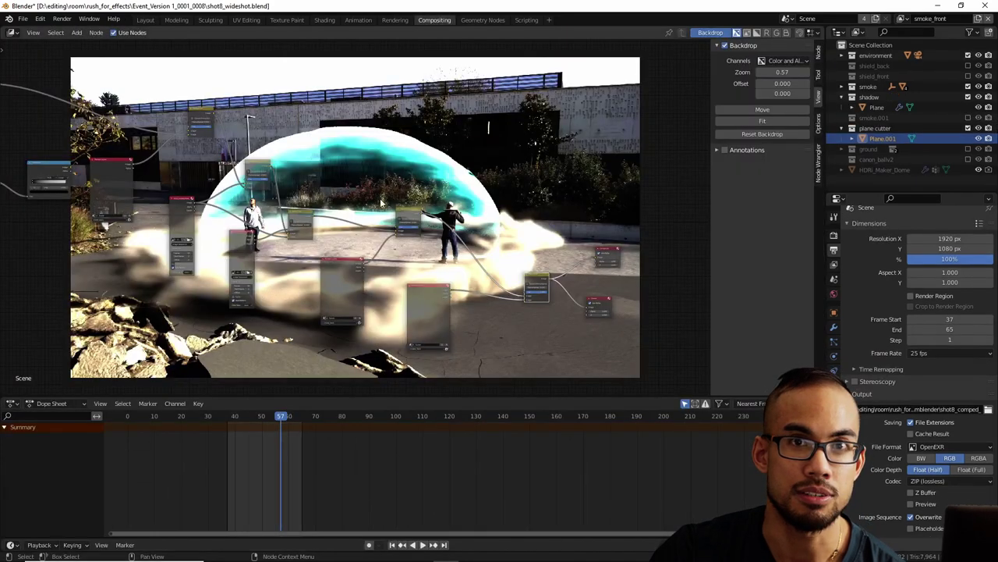
pyautogui.scroll(3, 377, 291)
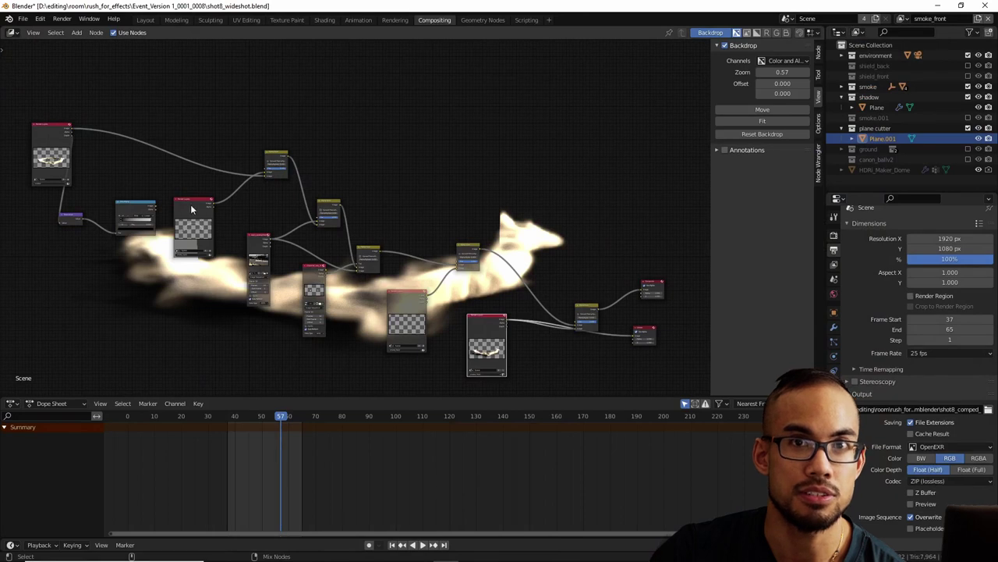
pyautogui.keyDown('ctrl'); pyautogui.keyDown('shift'); pyautogui.click(191, 209); pyautogui.keyUp('shift'); pyautogui.keyUp('ctrl')
pyautogui.keyDown('ctrl'); pyautogui.keyDown('shift'); pyautogui.click(257, 258); pyautogui.keyUp('shift'); pyautogui.keyUp('ctrl')
pyautogui.keyDown('ctrl'); pyautogui.keyDown('shift'); pyautogui.click(285, 257); pyautogui.keyUp('shift'); pyautogui.keyUp('ctrl')
pyautogui.keyDown('ctrl'); pyautogui.keyDown('shift'); pyautogui.click(299, 274); pyautogui.keyUp('shift'); pyautogui.keyUp('ctrl')
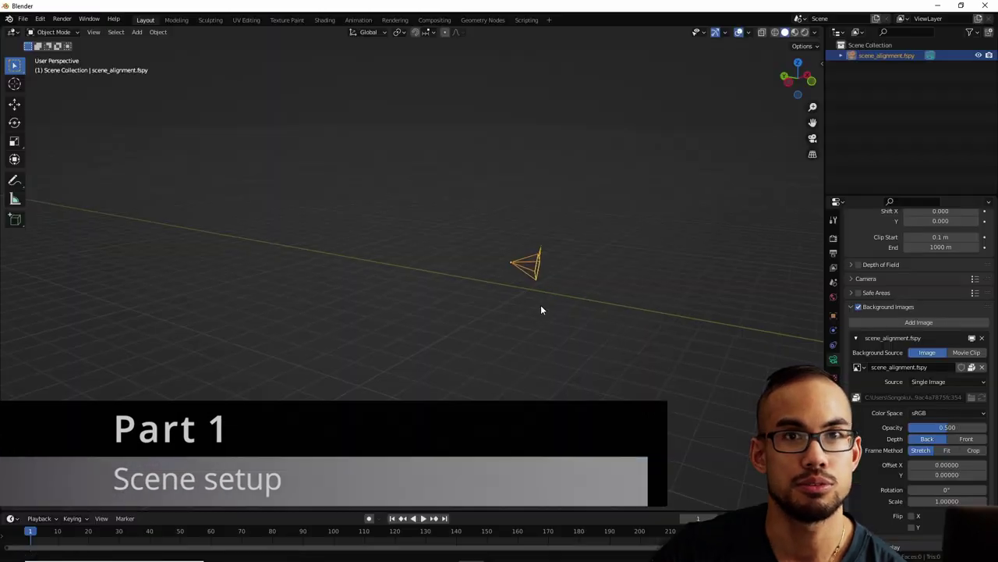
# - Switch to fSpy, show the xy grid floor guide and move the origin up to the building's roof edge
pyautogui.scroll(5, 541, 304)
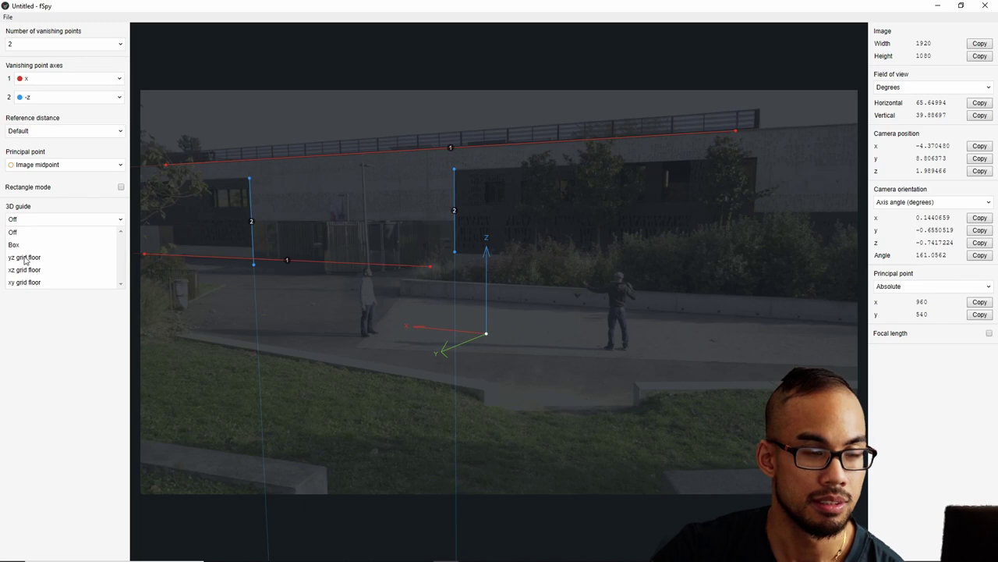
pyautogui.click(24, 282)
pyautogui.moveTo(486, 334); pyautogui.dragTo(523, 150)
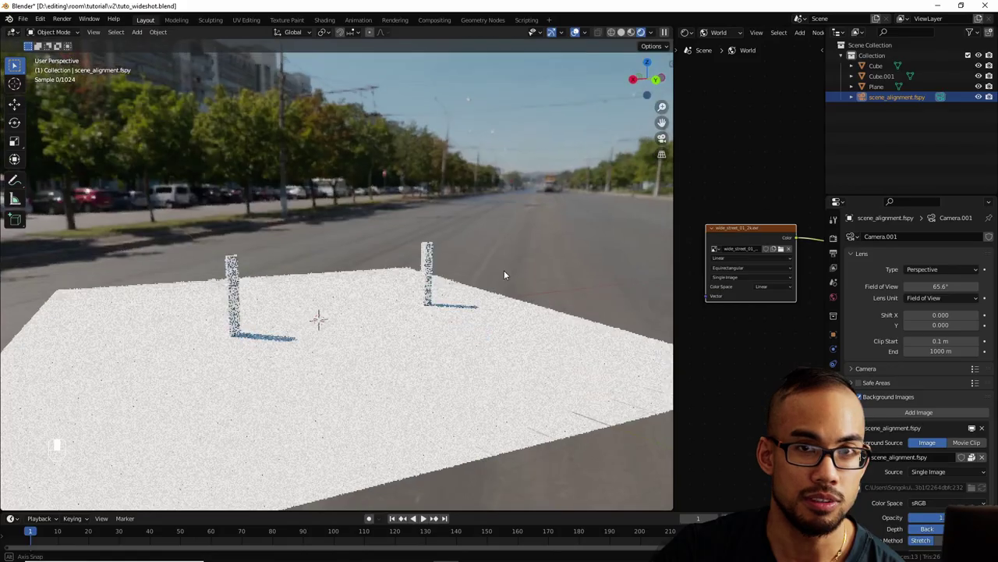
# - Switch to Blender, inspect the HDRI-lit scene with the ground plane and two boxes, and look through the matched camera
pyautogui.moveTo(504, 270); pyautogui.dragTo(366, 265, button='middle')
pyautogui.press('KP_0')
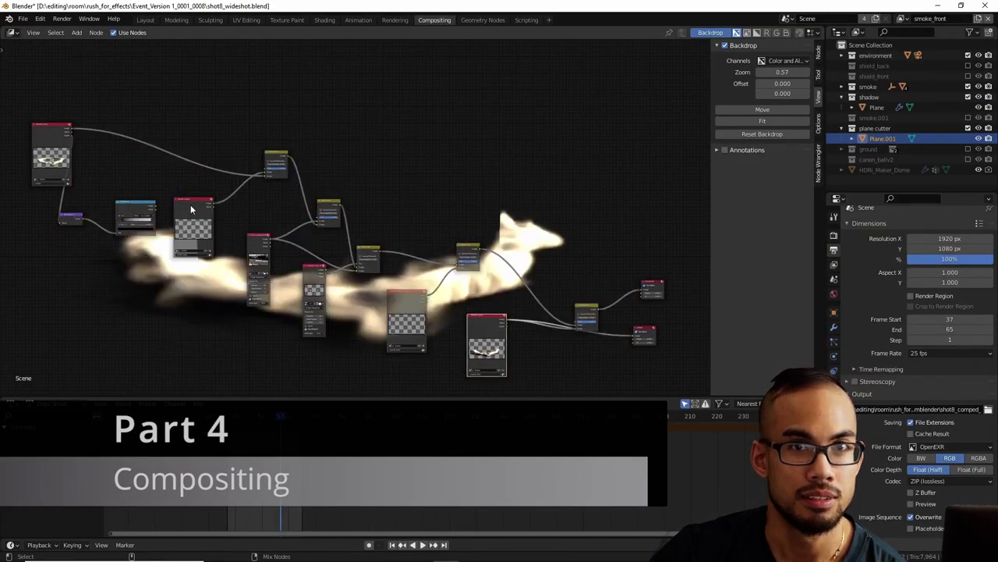
# - Preview the wide shot's compositing nodes up to the final mix in Blender, and check the shot9 composite
pyautogui.click(192, 209)
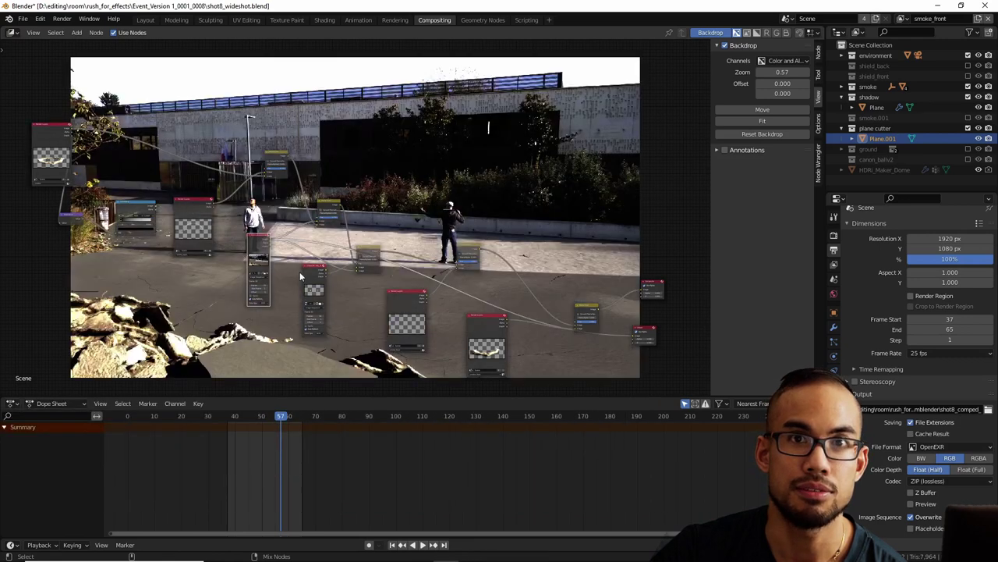
pyautogui.click(406, 299)
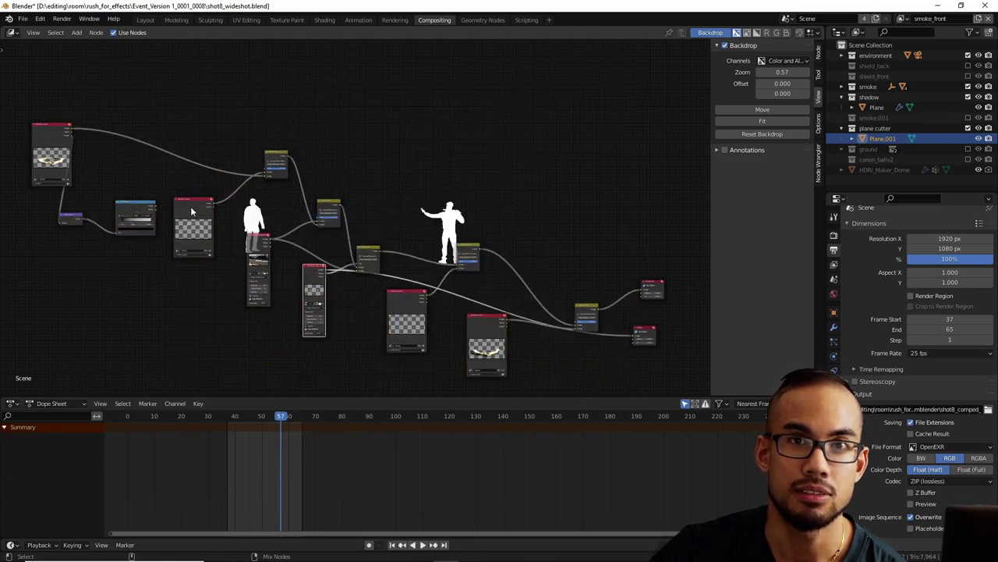
pyautogui.click(585, 312)
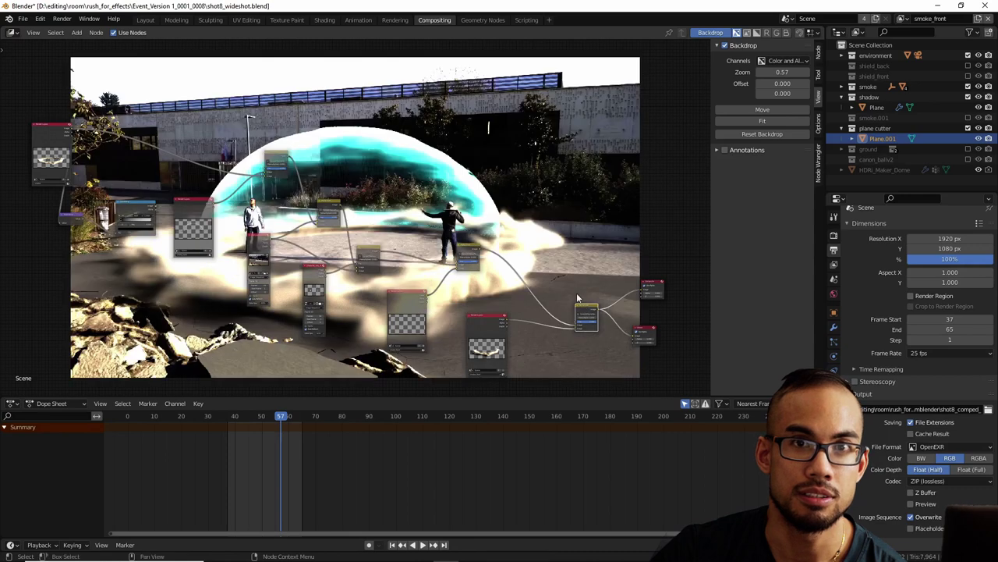
pyautogui.scroll(-1, 570, 293)
pyautogui.scroll(1, 663, 156)
pyautogui.scroll(-1, 618, 160)
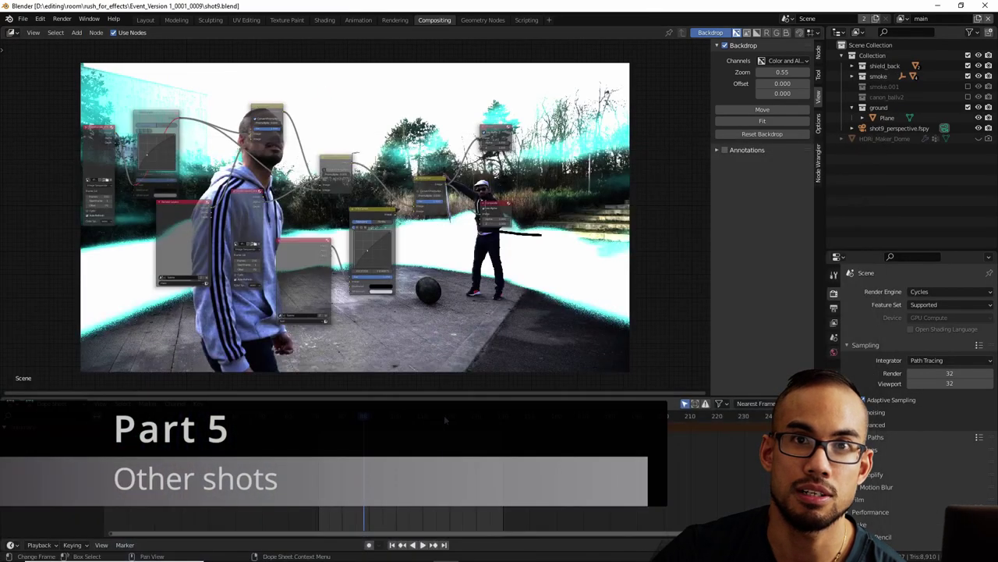
pyautogui.click(444, 415)
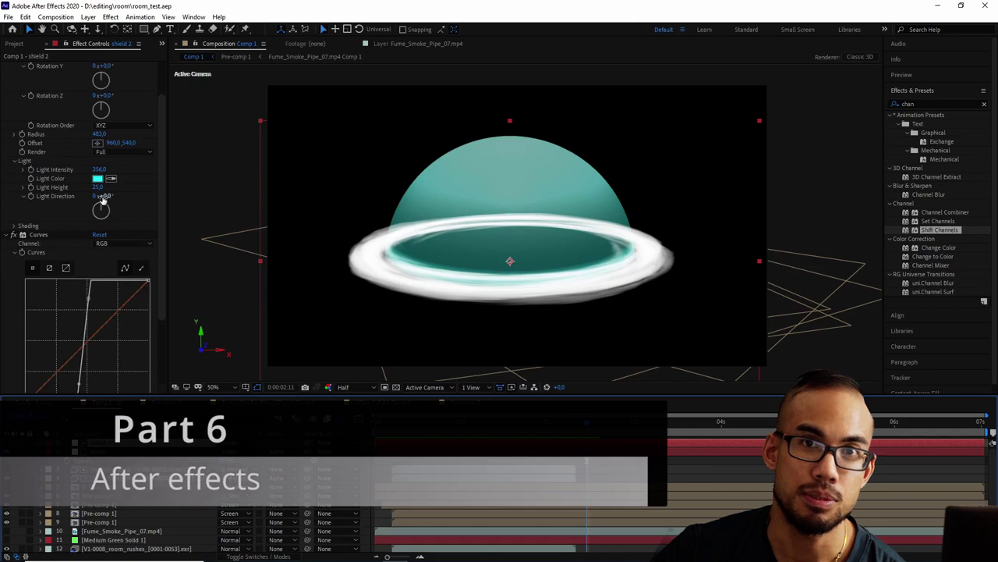
# - Switch to After Effects, set the shield's Light Height to 24, and play back Comp 1 from near its beginning
pyautogui.moveTo(100, 185); pyautogui.dragTo(94, 185)
pyautogui.click(396, 425)
pyautogui.press('space')
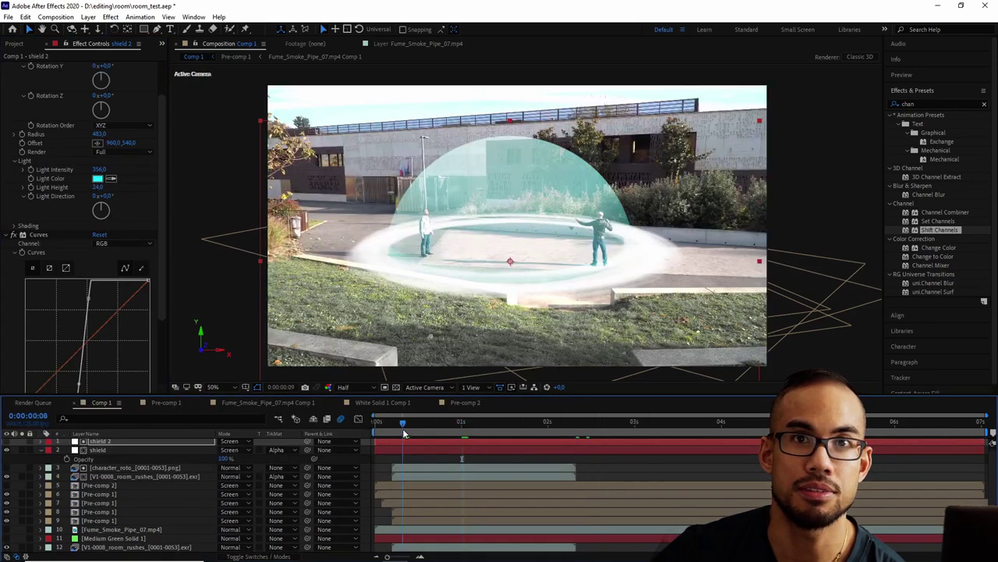
pyautogui.moveTo(419, 442); pyautogui.dragTo(464, 441)
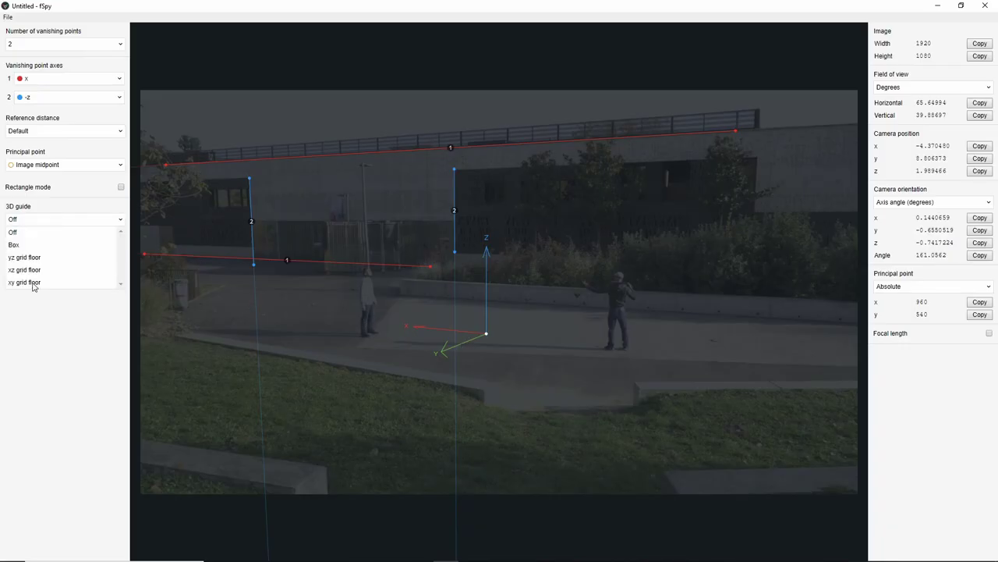
# - Switch to fSpy, set the 3D guide to xy grid floor and move the origin to the top of the wall
pyautogui.click(24, 282)
pyautogui.moveTo(485, 333); pyautogui.dragTo(516, 141)
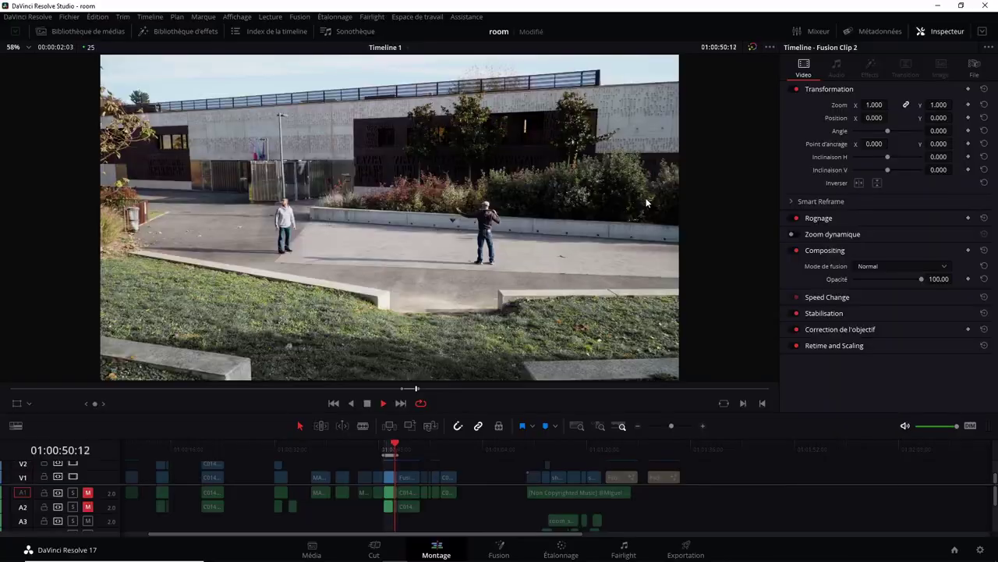
# - Review the wide-shot clip in DaVinci Resolve and browse its exported EXR frame sequence in the wideshot folder
pyautogui.press('j')
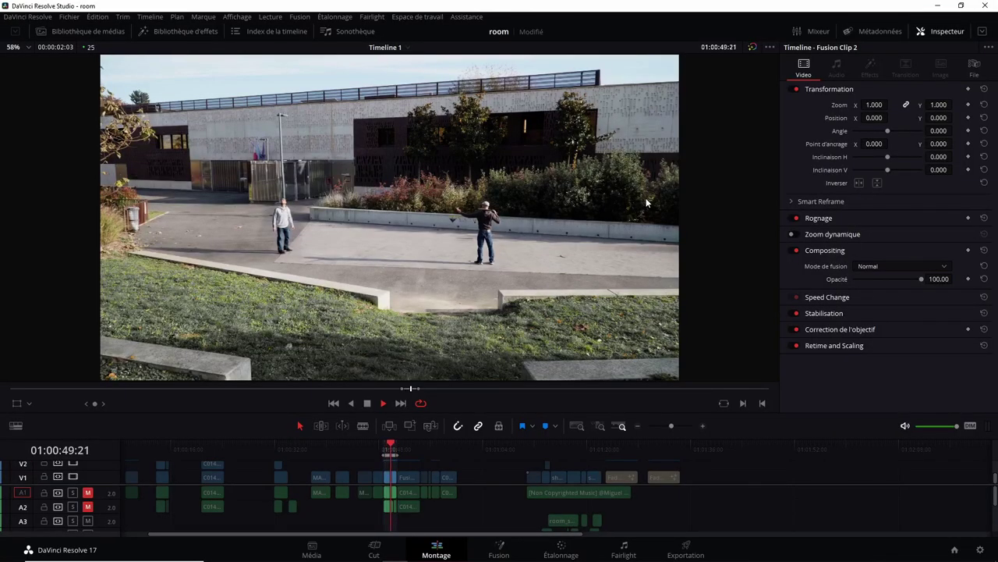
pyautogui.press('j')
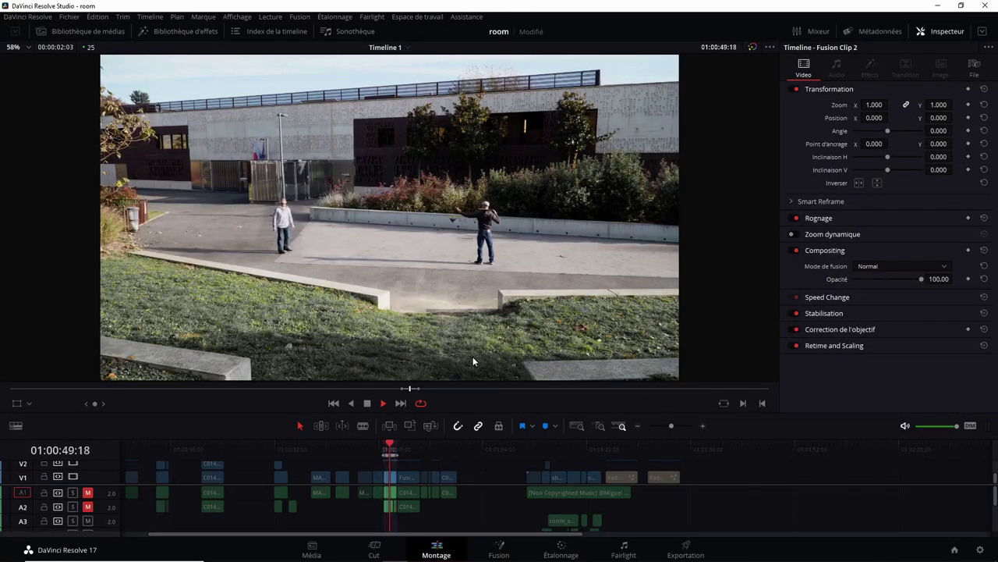
pyautogui.click(293, 551)
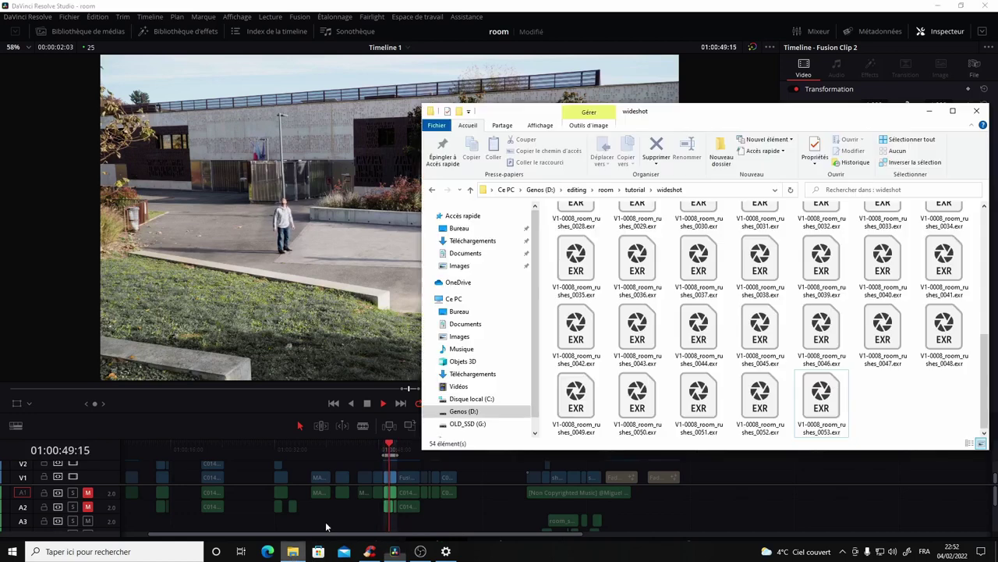
pyautogui.scroll(3, 840, 324)
pyautogui.scroll(-3, 841, 323)
pyautogui.scroll(3, 840, 324)
pyautogui.click(696, 242)
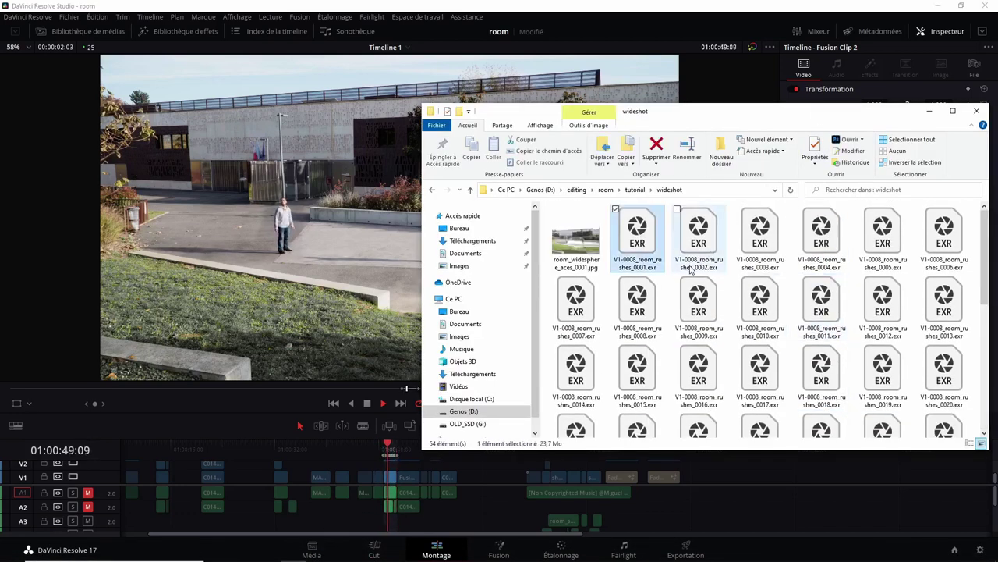
pyautogui.scroll(-3, 696, 271)
pyautogui.hotkey('ctrl', 'a')
pyautogui.moveTo(806, 374); pyautogui.dragTo(507, 305)
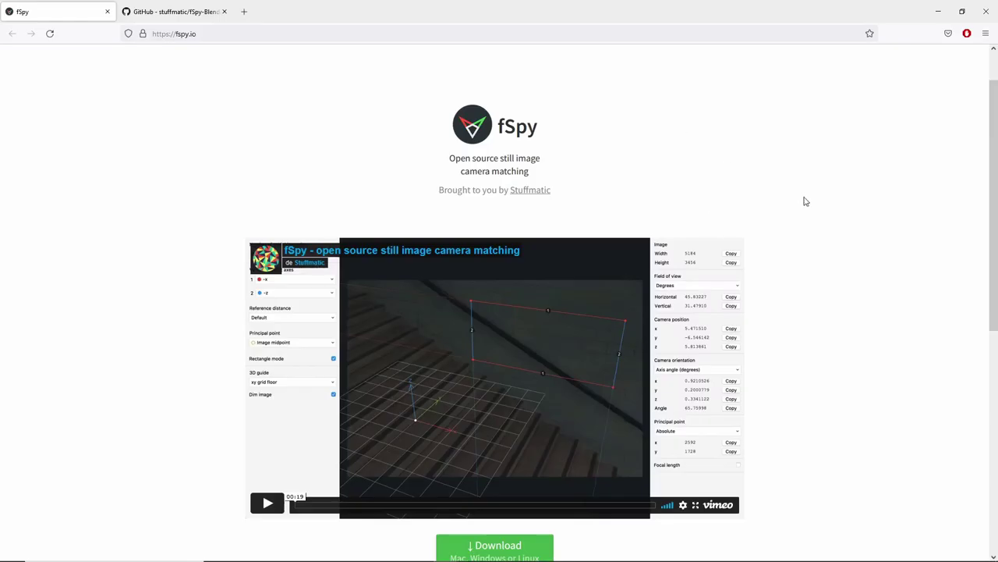
# - Download fSpy-1.0.3-win.zip from the release page linked on the fSpy website
pyautogui.scroll(-5, 826, 223)
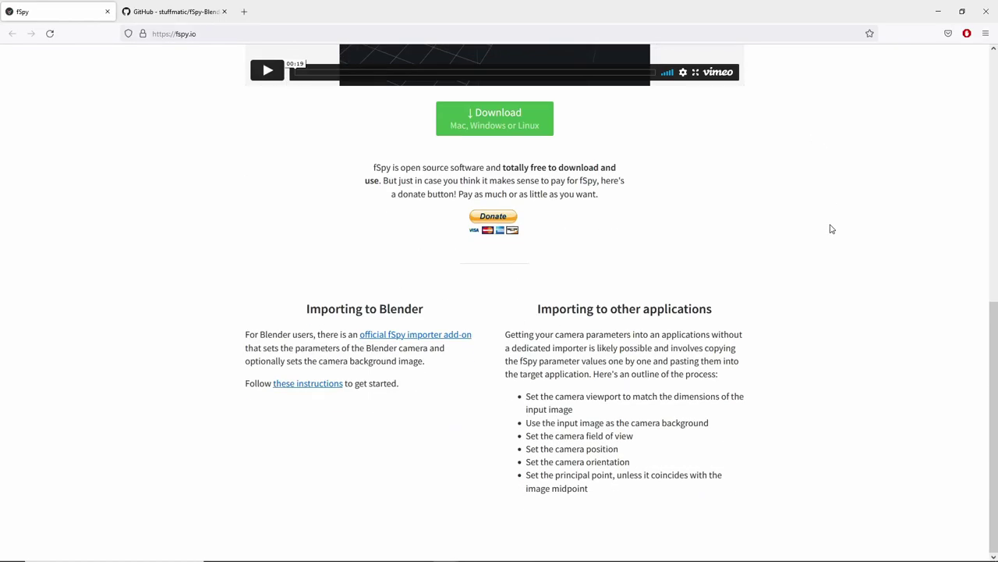
pyautogui.scroll(6, 841, 243)
pyautogui.scroll(-4, 840, 243)
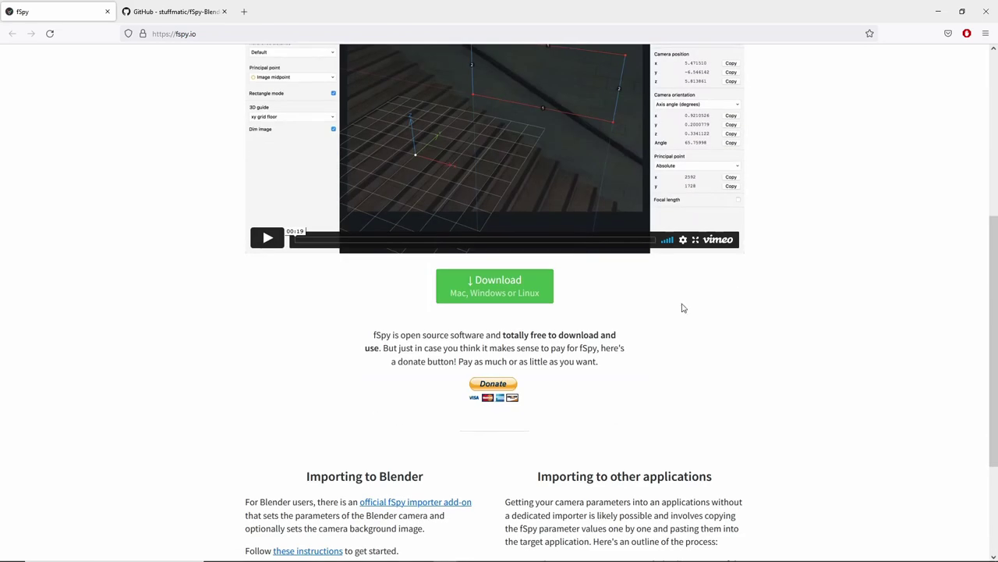
pyautogui.click(506, 298)
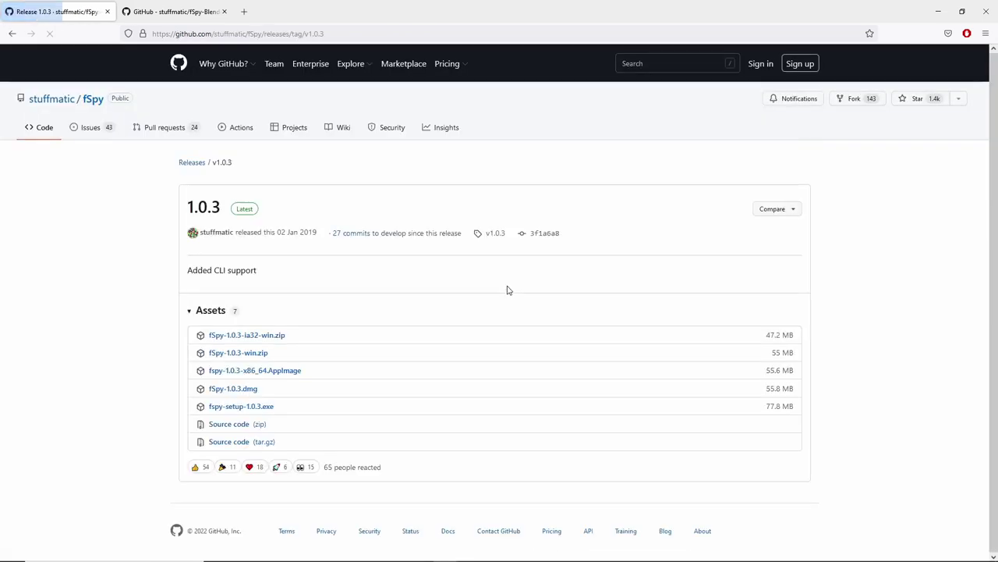
pyautogui.click(253, 352)
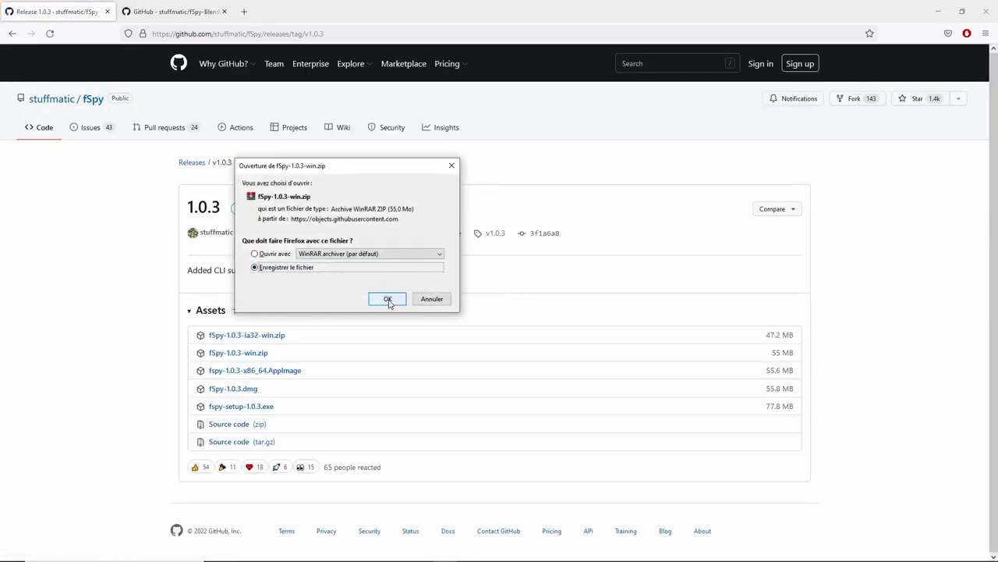
pyautogui.click(387, 299)
# - Download fSpy-Blender-1.0.3.zip from the latest release of the fSpy-Blender repository
pyautogui.hotkey('ctrl', 'Tab')
pyautogui.scroll(-5, 445, 278)
pyautogui.scroll(4, 445, 278)
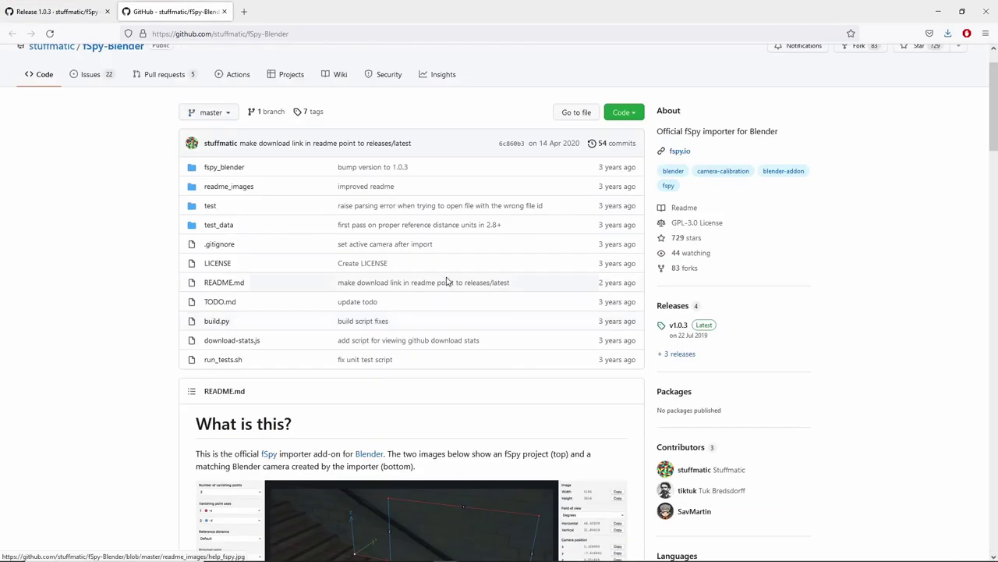
pyautogui.click(678, 326)
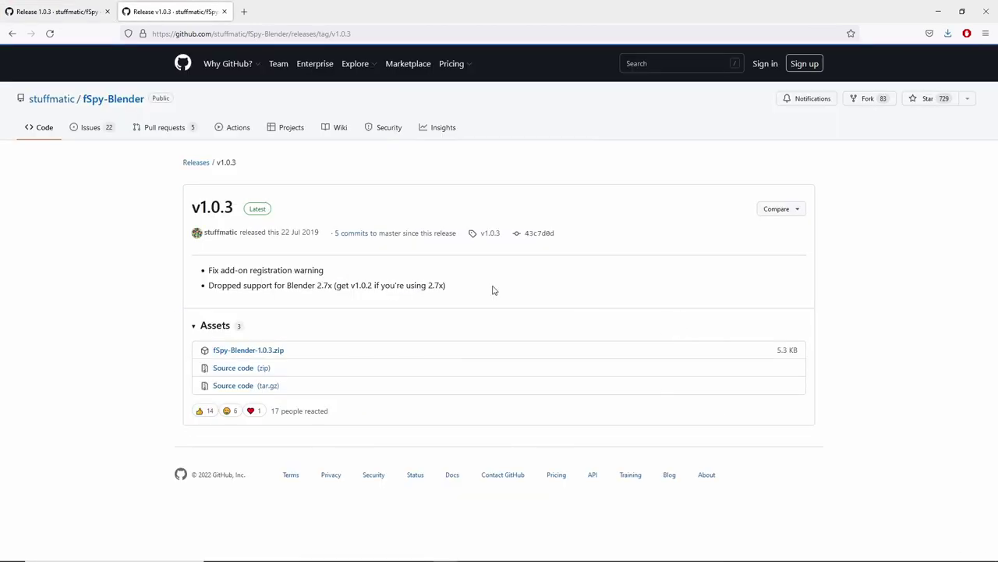
pyautogui.click(265, 352)
pyautogui.click(390, 299)
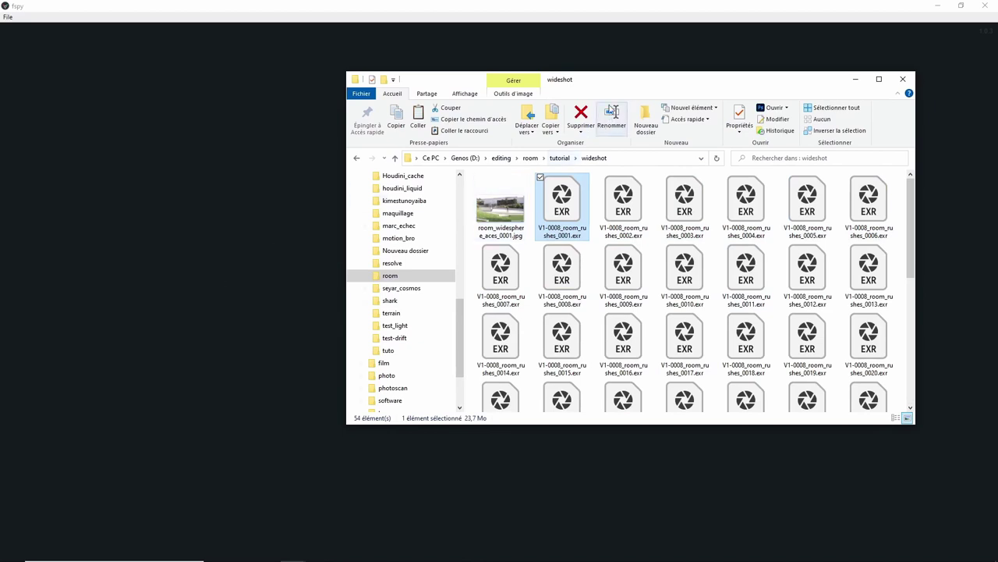
# - Switch to fSpy and try to load V1-0008_room_rushes_0001.exr from the wideshot folder
pyautogui.moveTo(612, 96); pyautogui.dragTo(716, 118)
pyautogui.moveTo(663, 234); pyautogui.dragTo(390, 248)
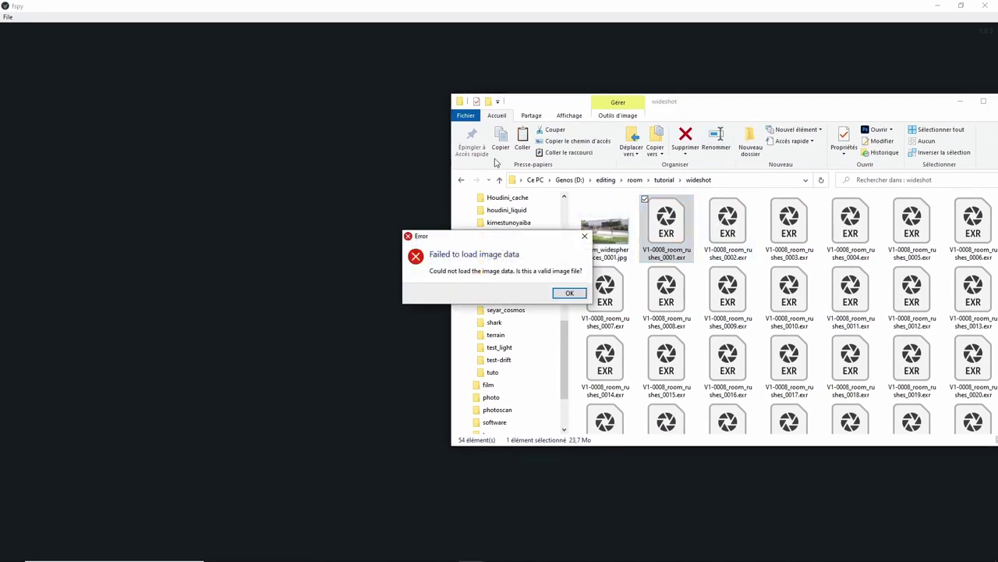
# - Load the JPG frame room_widesphere_aces_0001.jpg from the wideshot folder into fSpy
pyautogui.click(616, 246)
pyautogui.moveTo(616, 242); pyautogui.dragTo(298, 257)
pyautogui.click(468, 5)
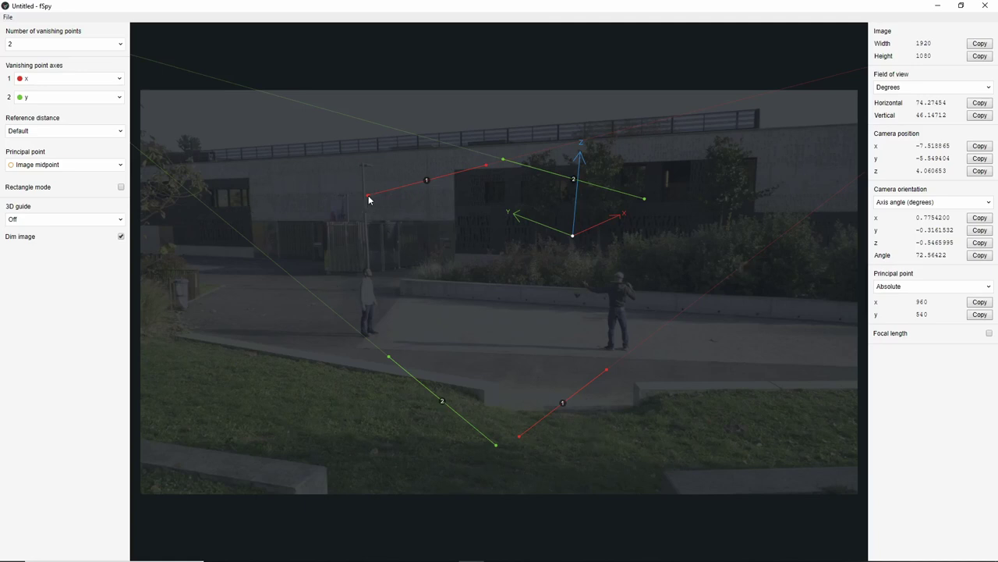
# - Align the two x-axis vanishing lines with the building's upper wall edge and the base of its facade
pyautogui.moveTo(368, 195); pyautogui.dragTo(152, 167)
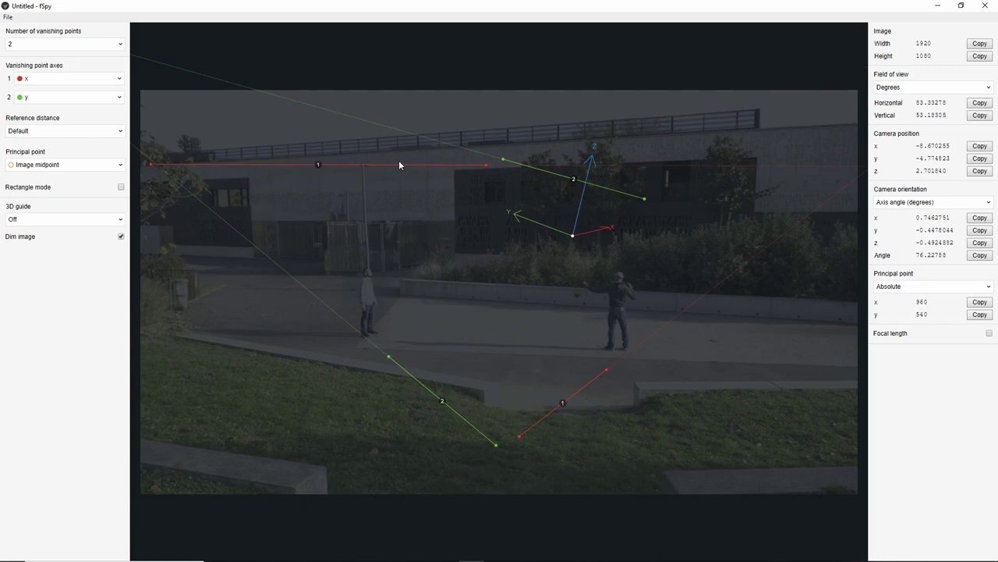
pyautogui.moveTo(481, 166); pyautogui.dragTo(857, 123)
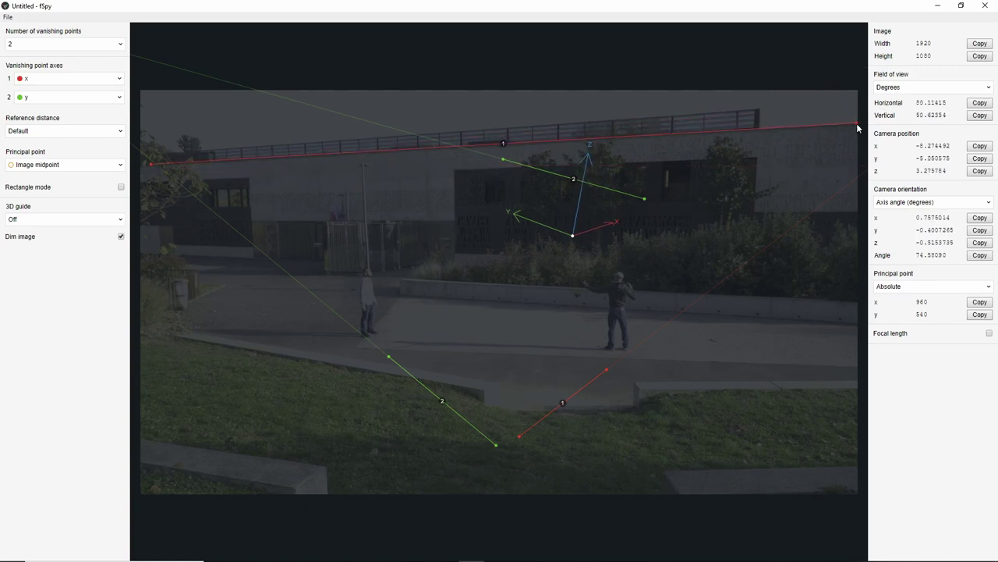
pyautogui.moveTo(520, 437); pyautogui.dragTo(141, 255)
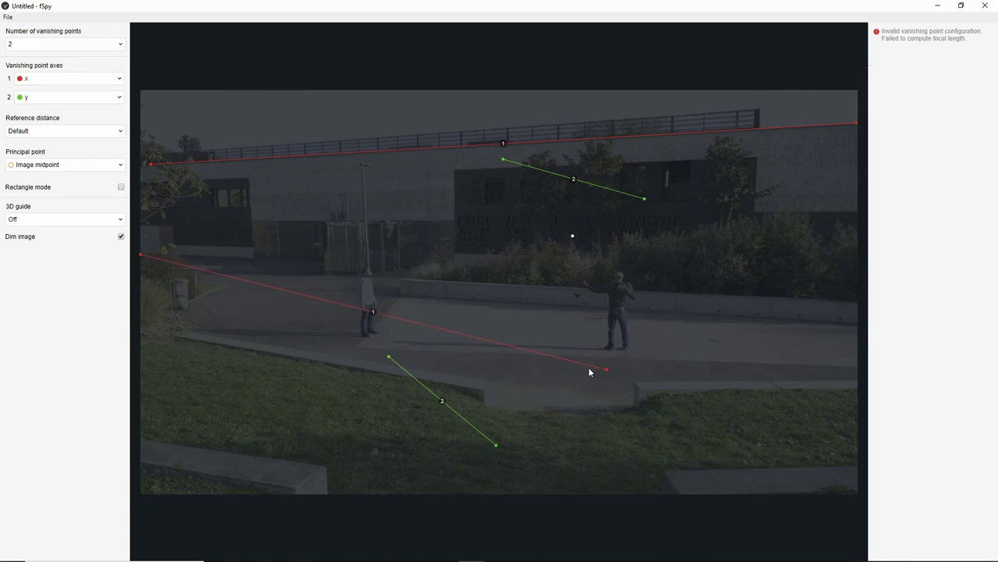
pyautogui.moveTo(598, 368); pyautogui.dragTo(437, 266)
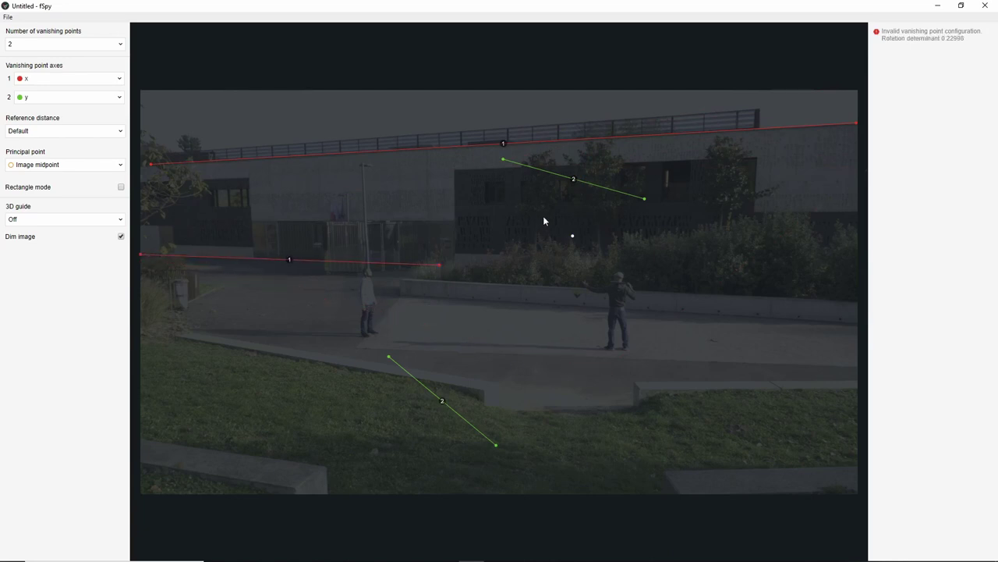
# - Align the two y-axis vanishing lines with the facade's vertical edges and place the origin on the ground between the two people
pyautogui.moveTo(505, 159); pyautogui.dragTo(454, 171)
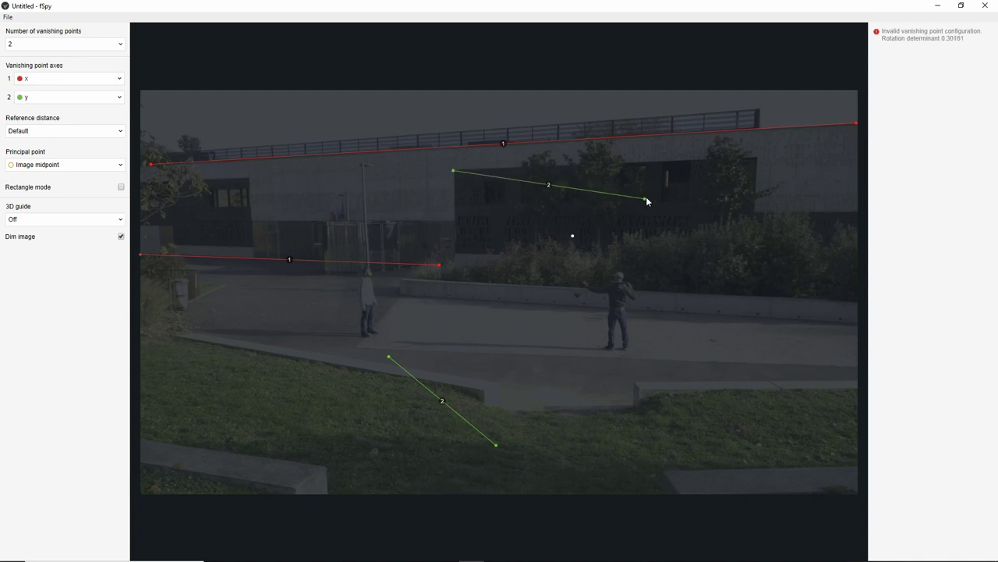
pyautogui.moveTo(646, 199); pyautogui.dragTo(457, 259)
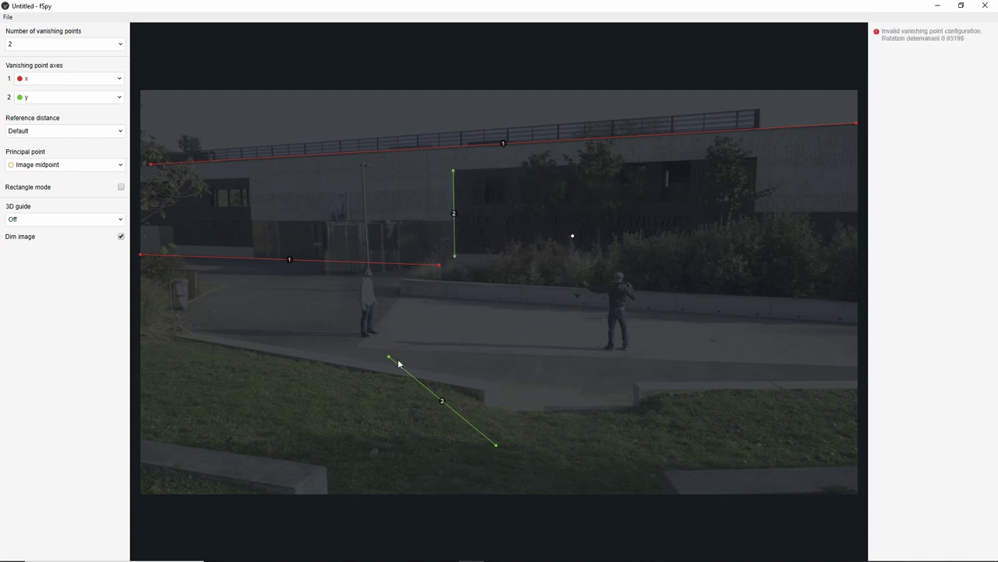
pyautogui.moveTo(388, 357); pyautogui.dragTo(248, 179)
pyautogui.moveTo(498, 446); pyautogui.dragTo(253, 264)
pyautogui.moveTo(575, 237); pyautogui.dragTo(486, 334)
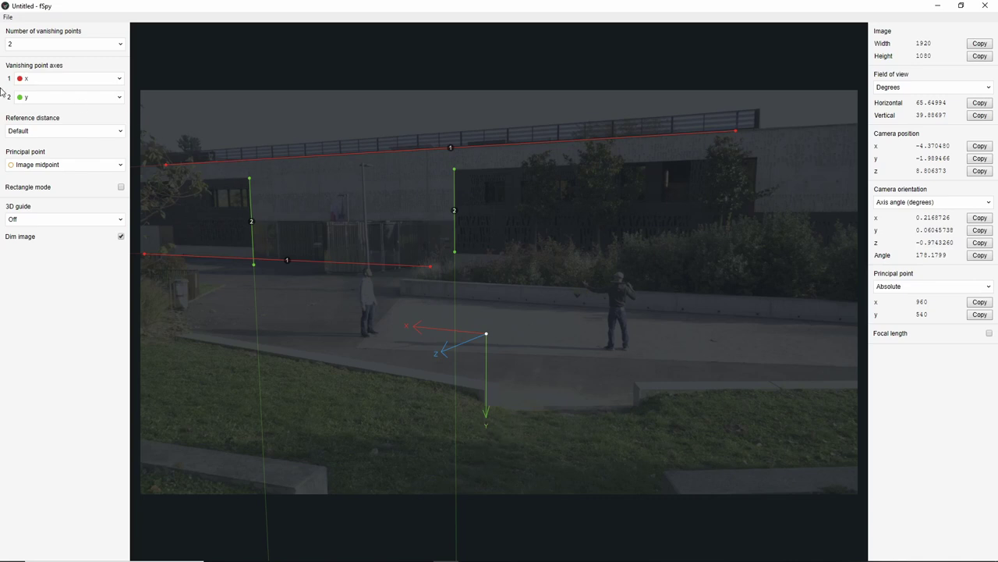
# - Change the second vanishing point axis to -z so that the z axis points upward from the ground
pyautogui.click(85, 99)
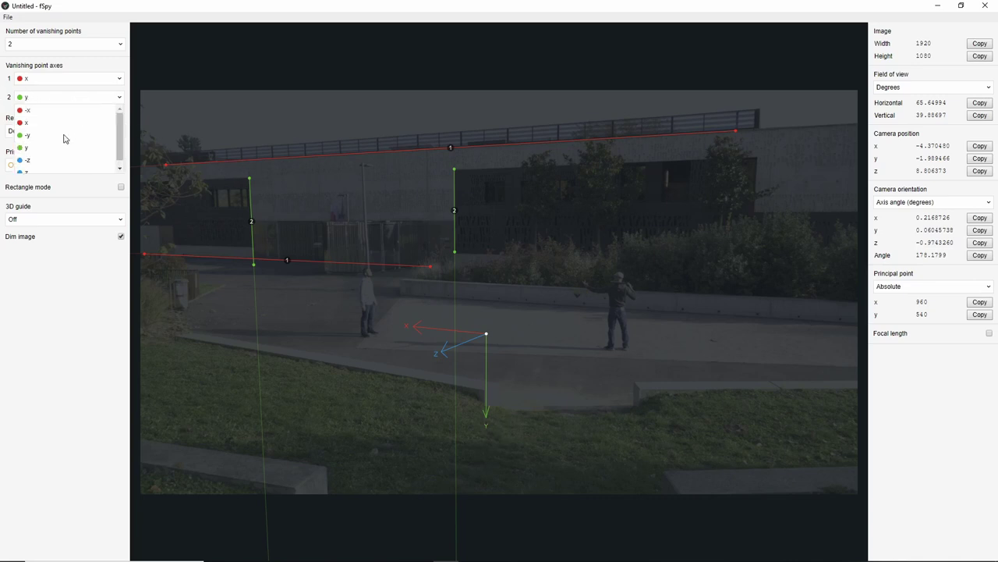
pyautogui.click(38, 168)
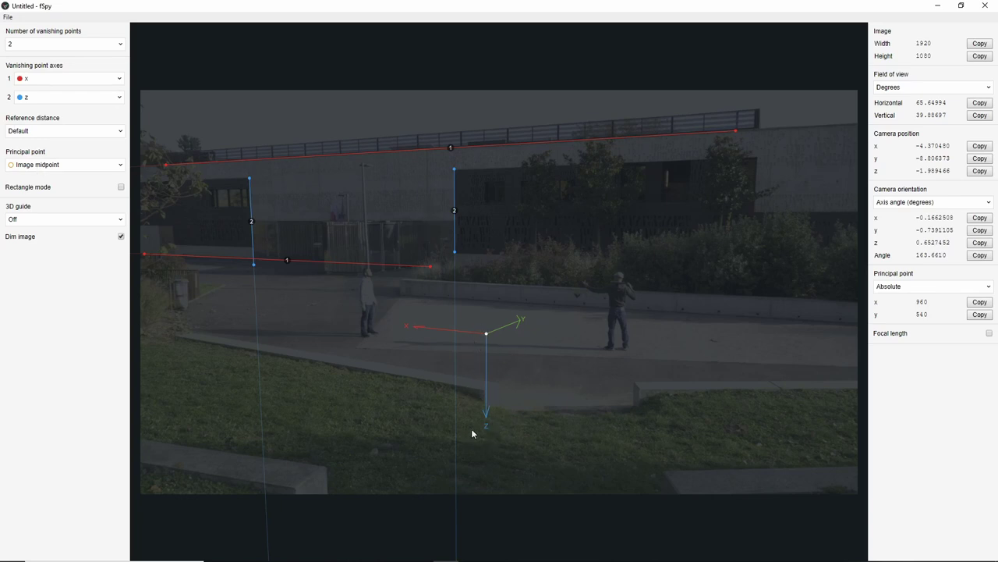
pyautogui.click(76, 96)
pyautogui.click(34, 164)
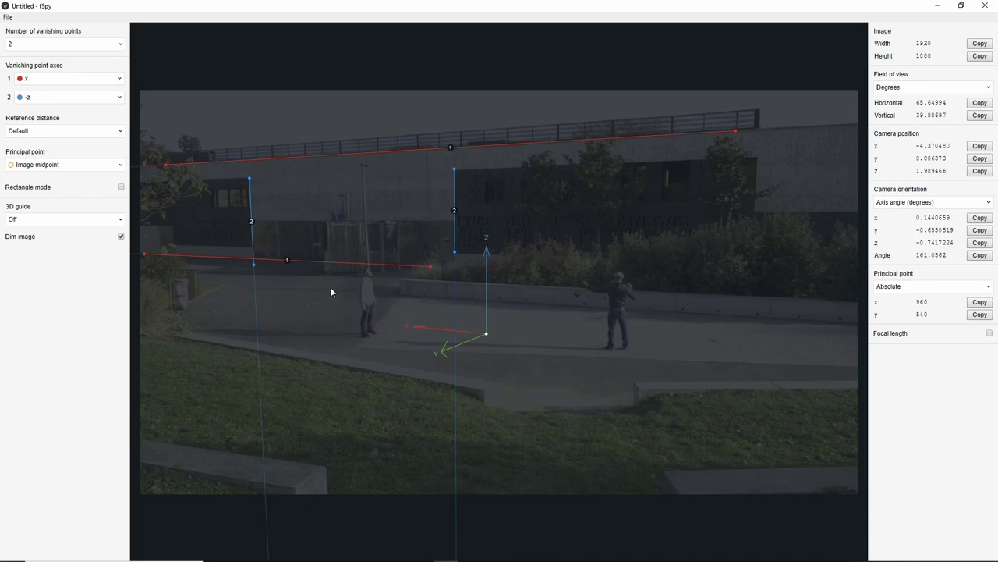
# - Check the ground perspective with the xy grid floor guide while repositioning the origin along the pavement
pyautogui.click(34, 221)
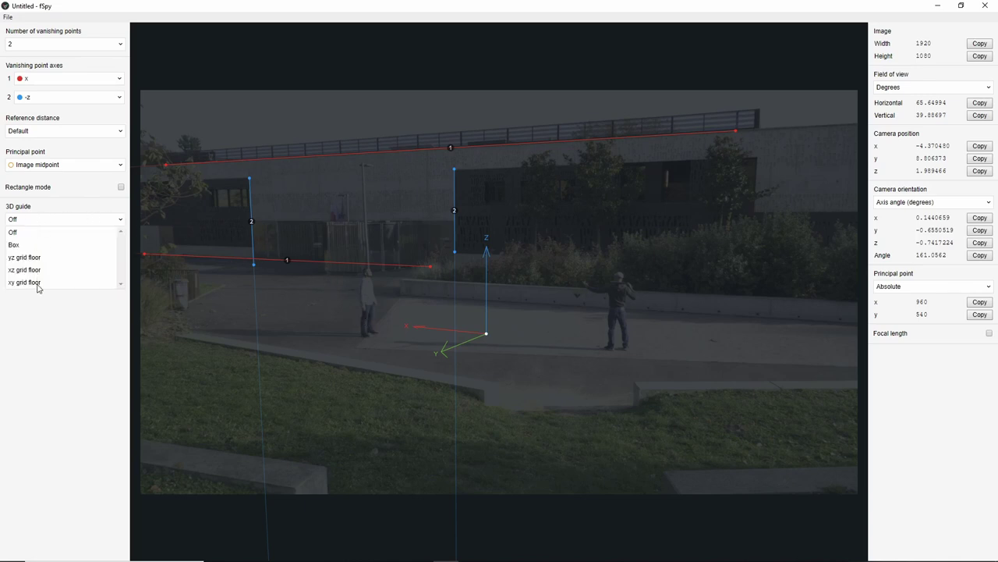
pyautogui.click(25, 282)
pyautogui.moveTo(485, 333); pyautogui.dragTo(586, 343)
# - Save the fSpy project as scene_alignment in the tutorial's v2 folder
pyautogui.click(8, 17)
pyautogui.click(38, 101)
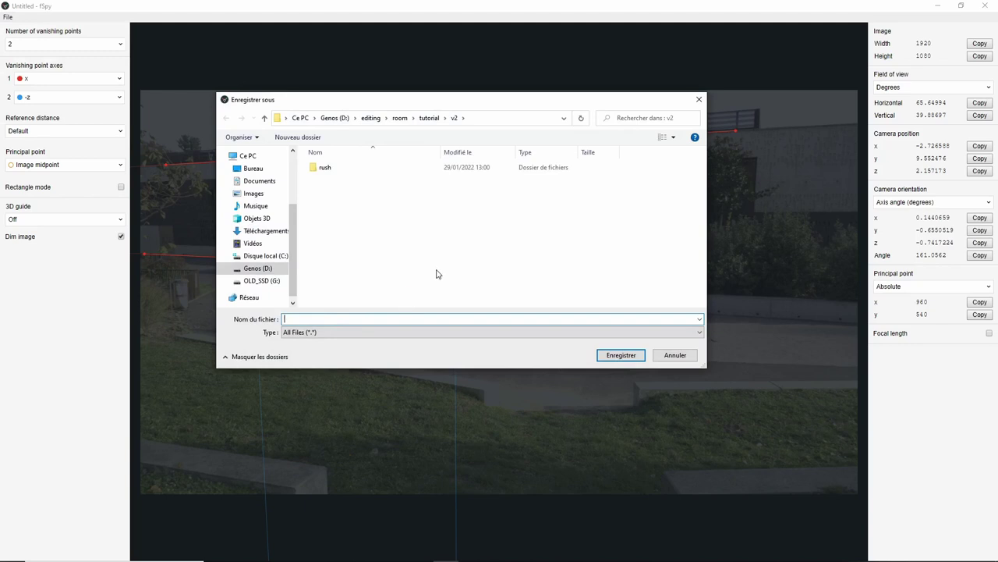
pyautogui.write('scene_alignment')
pyautogui.click(627, 354)
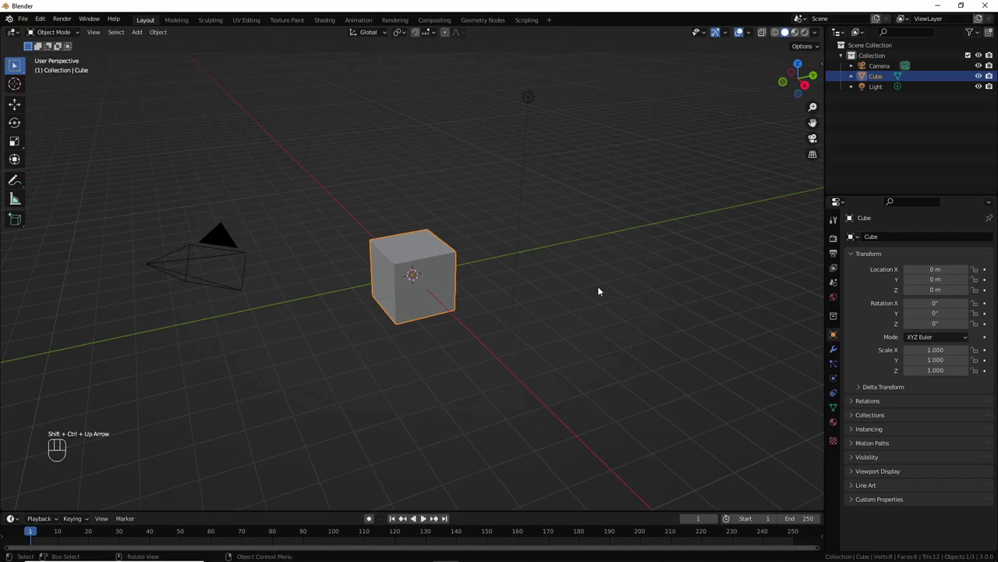
# - Switch to Blender and delete the default camera, cube and light
pyautogui.press('a')
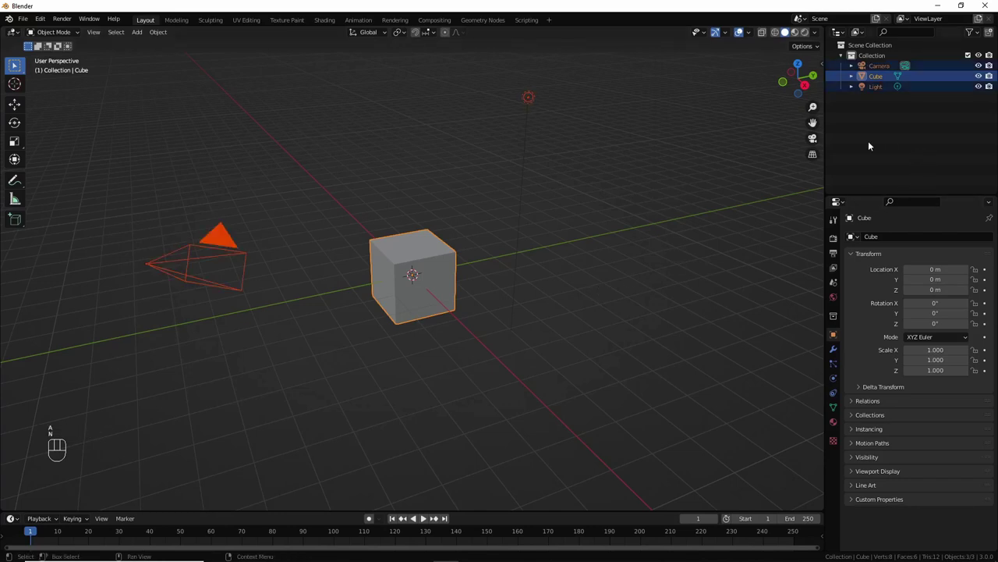
pyautogui.press('x')
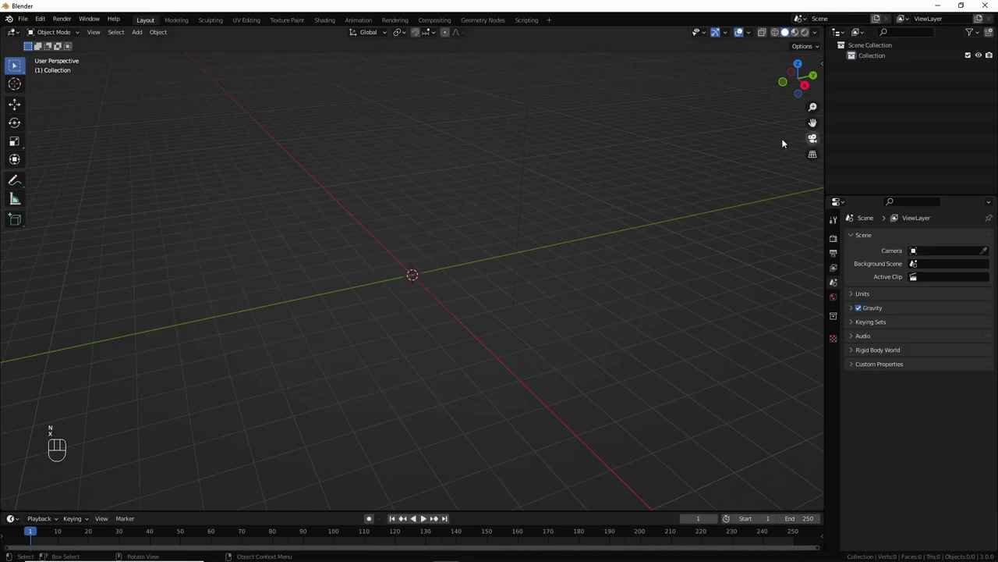
# - Search the add-ons in the Blender preferences for "fsp"
pyautogui.click(28, 20)
pyautogui.moveTo(39, 19)
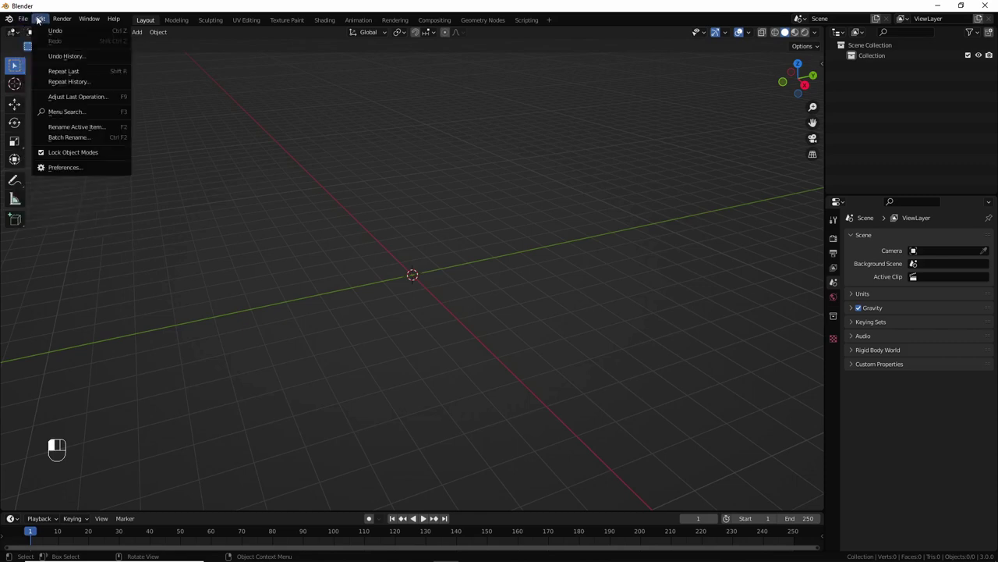
pyautogui.click(55, 168)
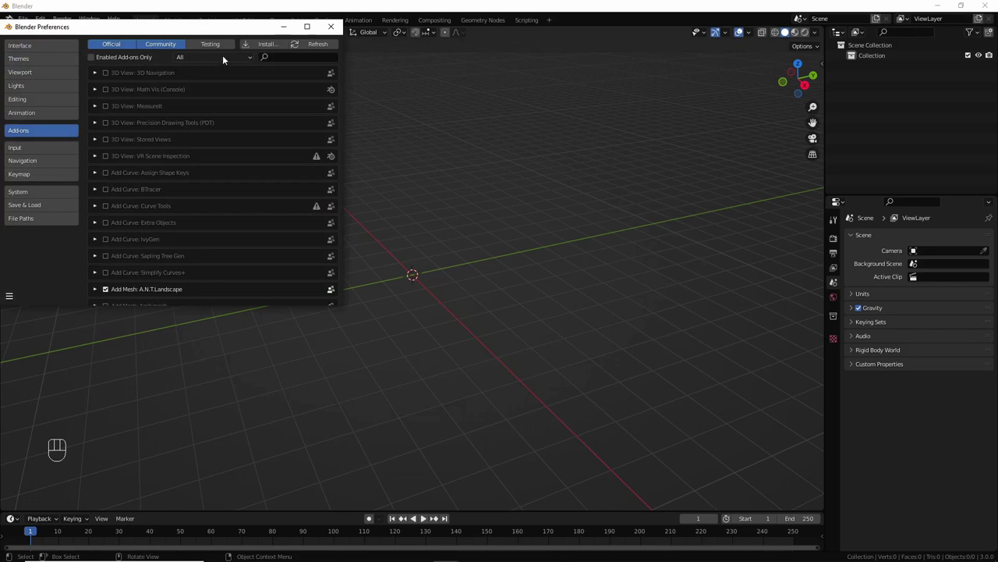
pyautogui.write('fsp')
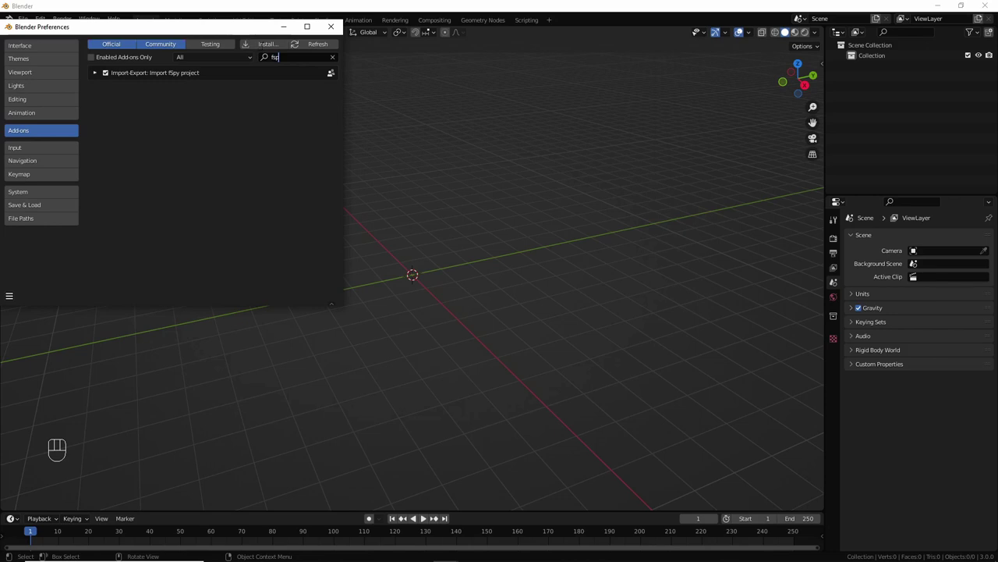
# - Locate the add-on archive fSpy-Blender-1.0.3.zip in Downloads for installation, then cancel and close the preferences
pyautogui.click(266, 44)
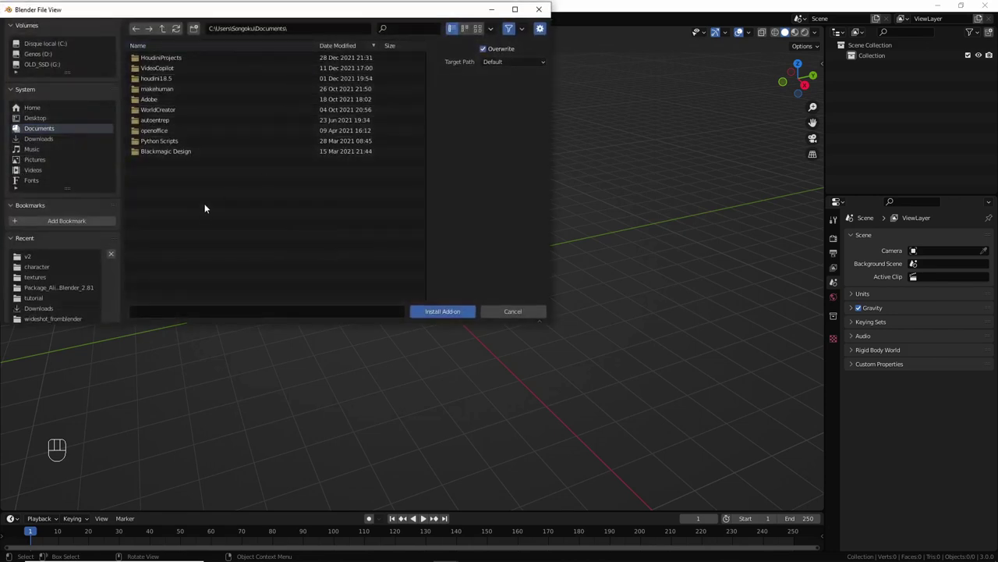
pyautogui.click(39, 308)
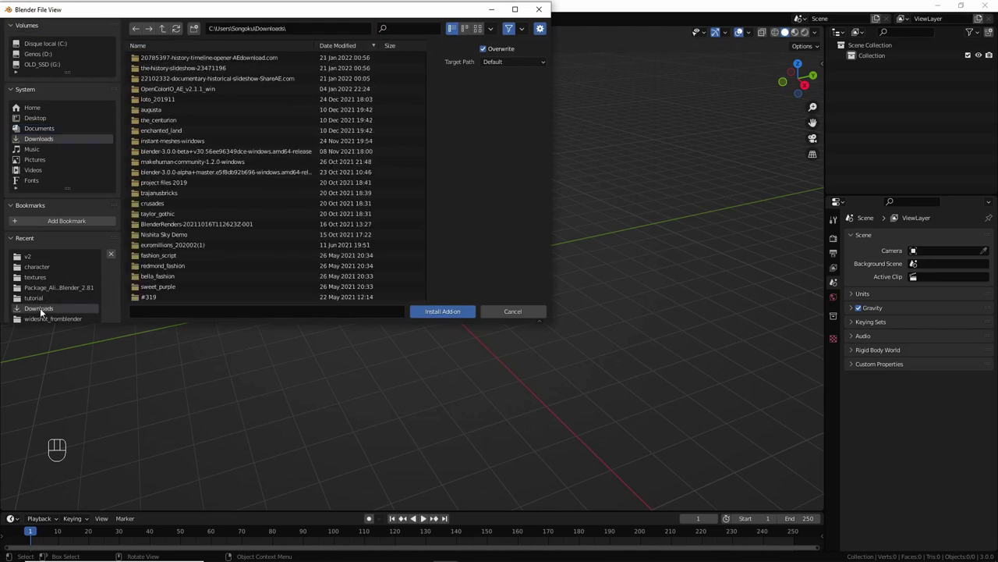
pyautogui.scroll(-5, 187, 197)
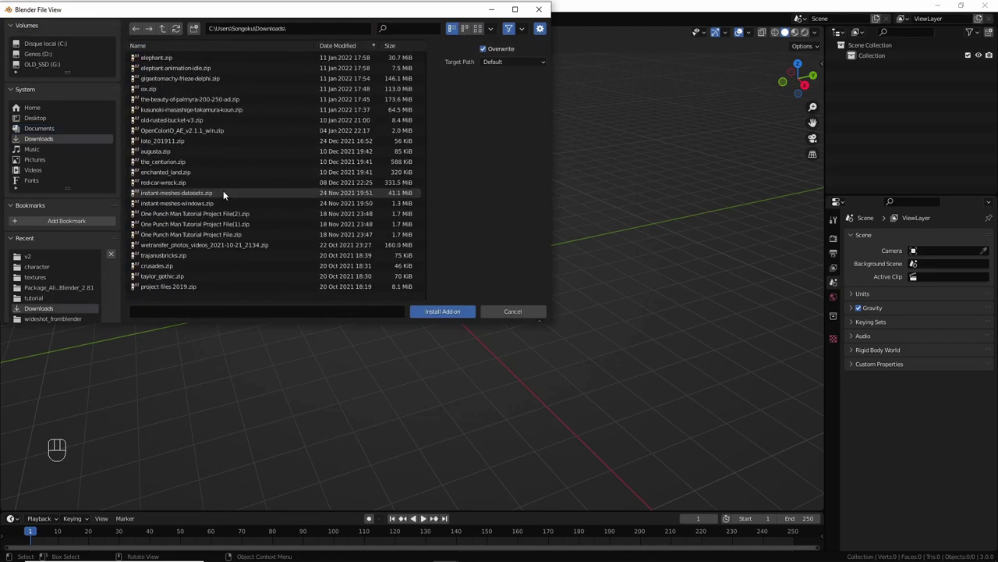
pyautogui.scroll(-6, 224, 192)
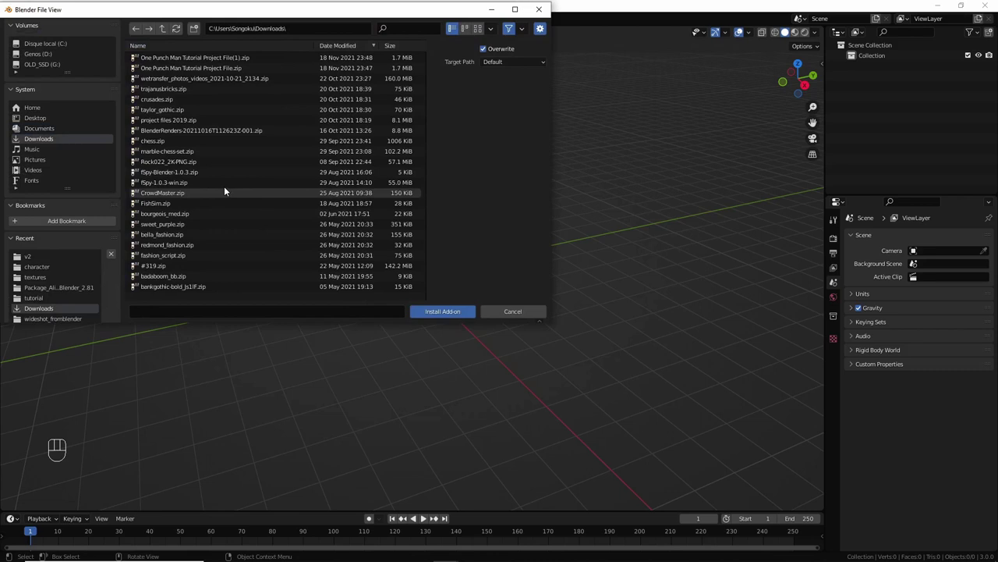
pyautogui.scroll(-3, 224, 191)
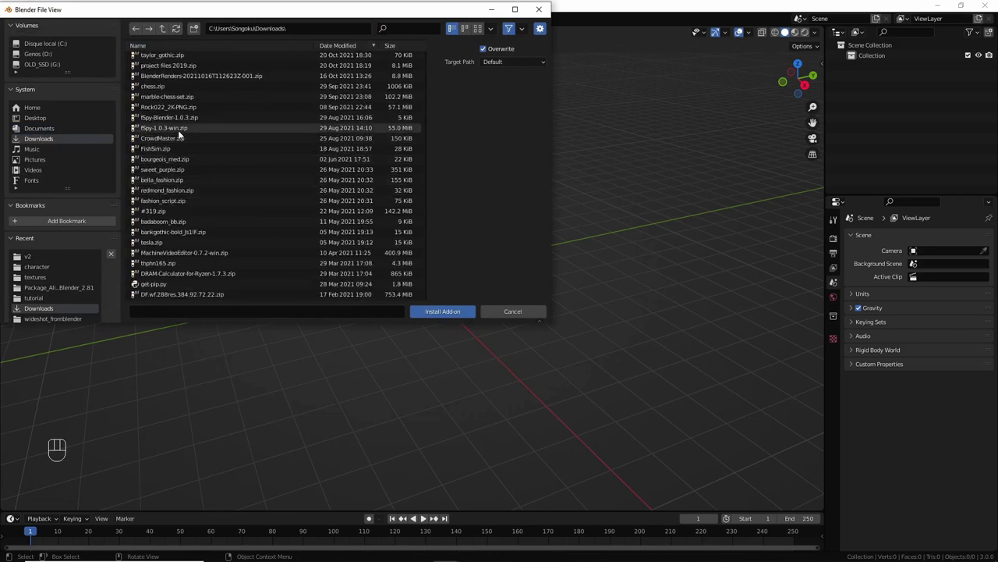
pyautogui.click(175, 118)
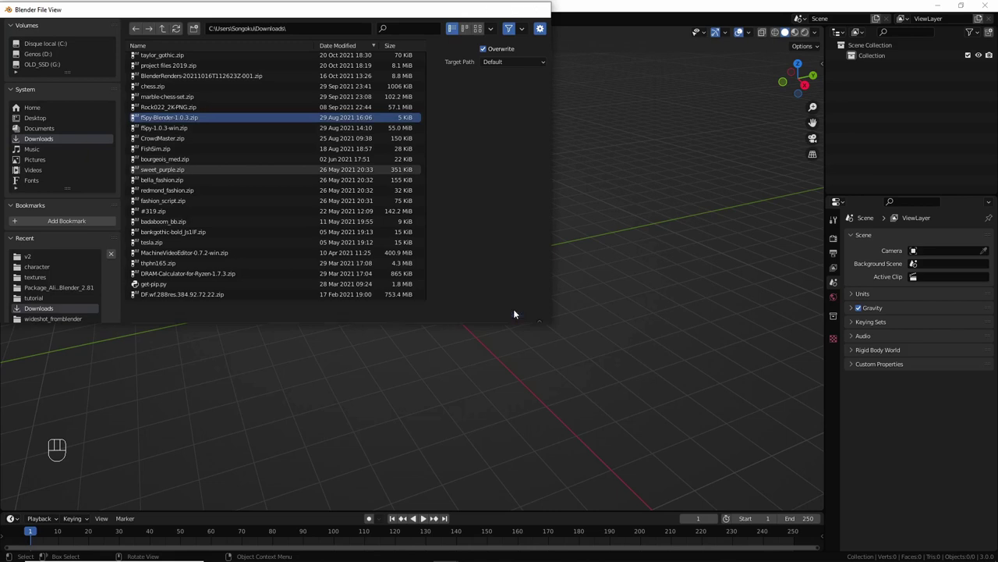
pyautogui.click(513, 311)
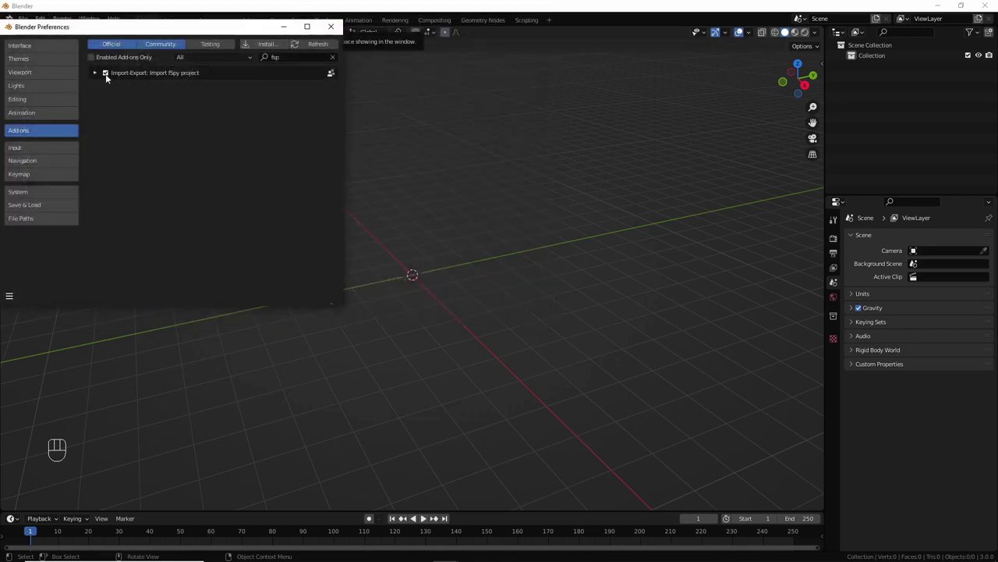
pyautogui.click(330, 27)
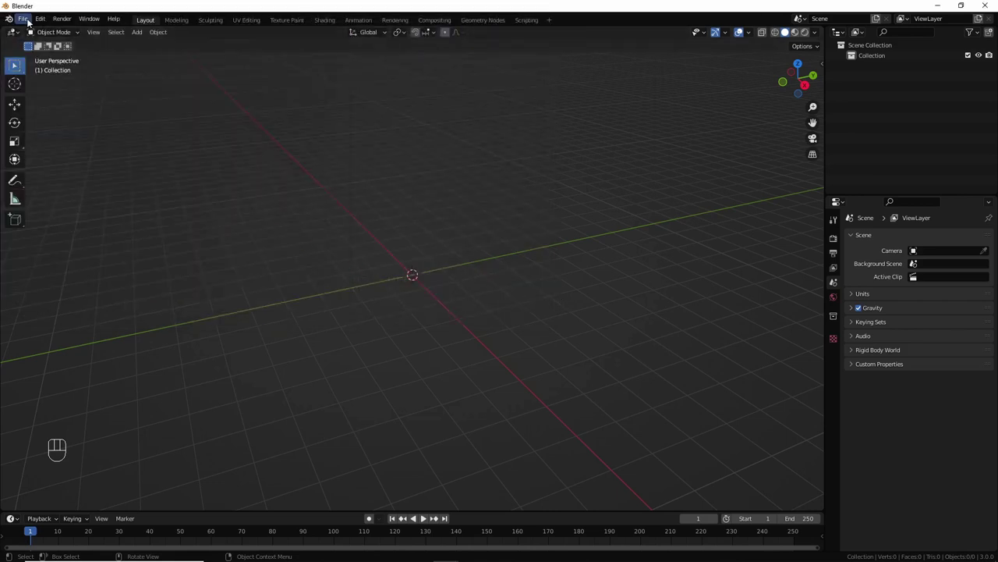
# - Import the fSpy project scene_alignment.fspy from the v2 folder, including its background image
pyautogui.click(23, 18)
pyautogui.moveTo(61, 170)
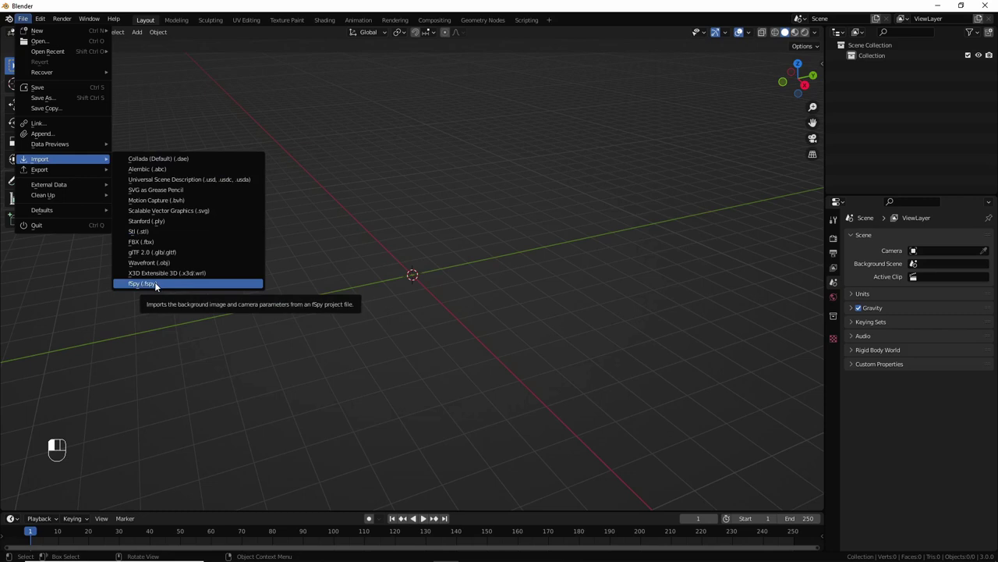
pyautogui.click(154, 283)
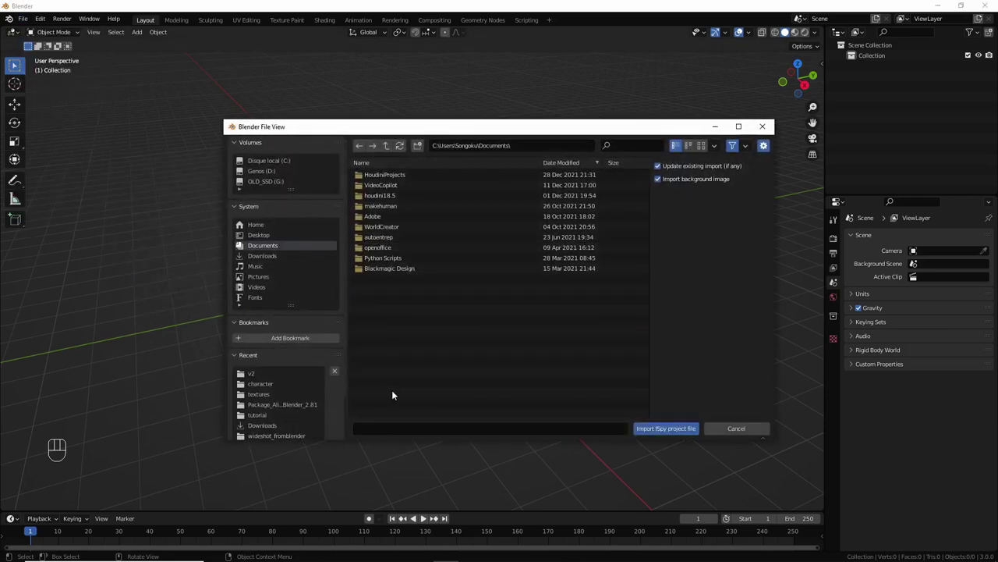
pyautogui.click(251, 373)
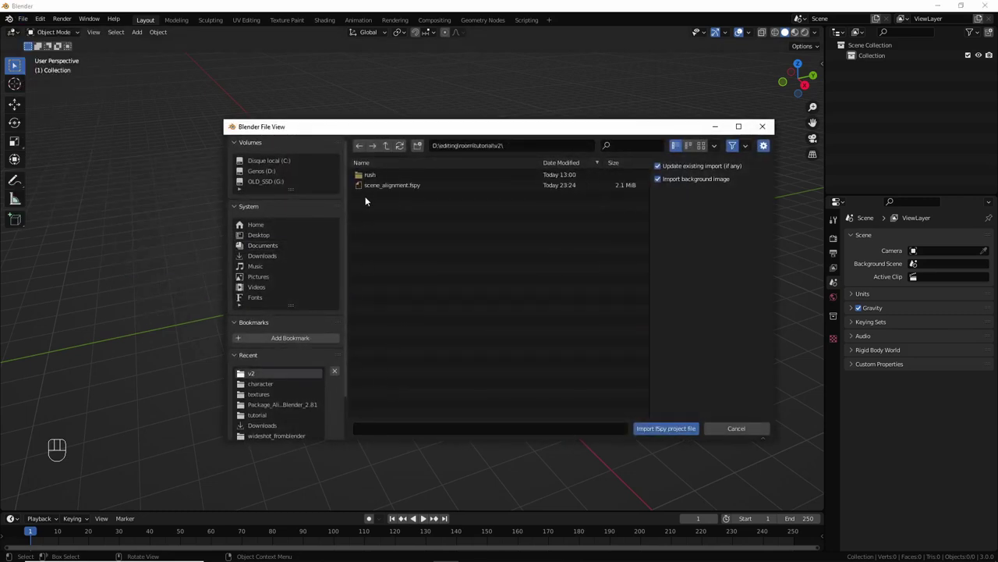
pyautogui.click(374, 186)
pyautogui.click(659, 428)
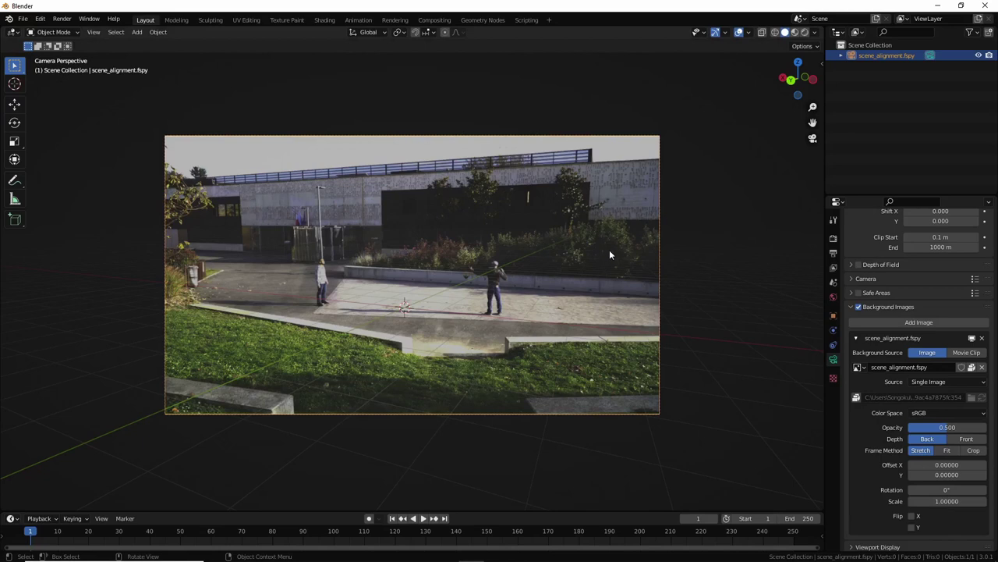
# - Add a ground plane at the origin scaled by 10 and hide it in the viewport
pyautogui.moveTo(609, 251); pyautogui.dragTo(473, 346, button='middle')
pyautogui.scroll(-4, 517, 303)
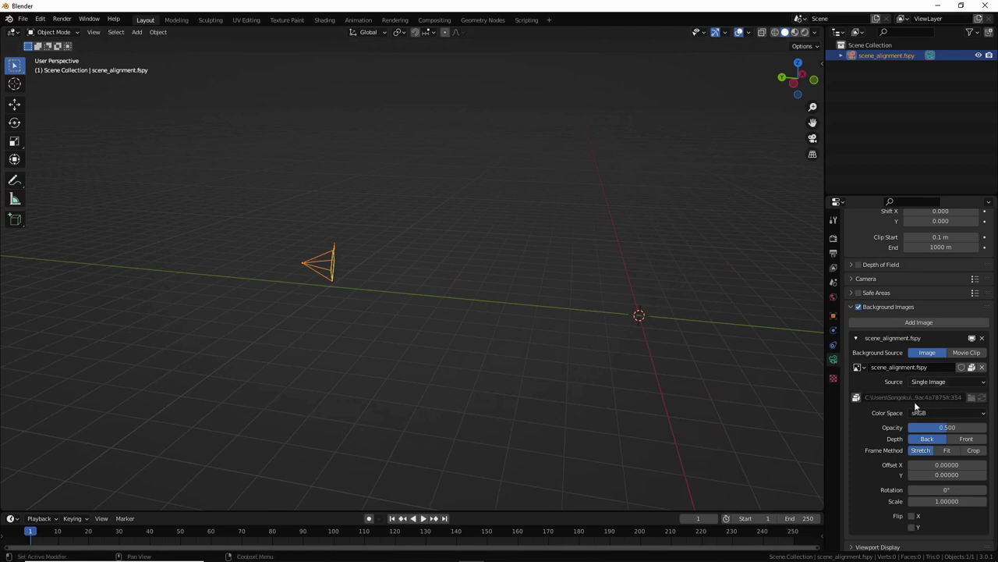
pyautogui.press('KP_0')
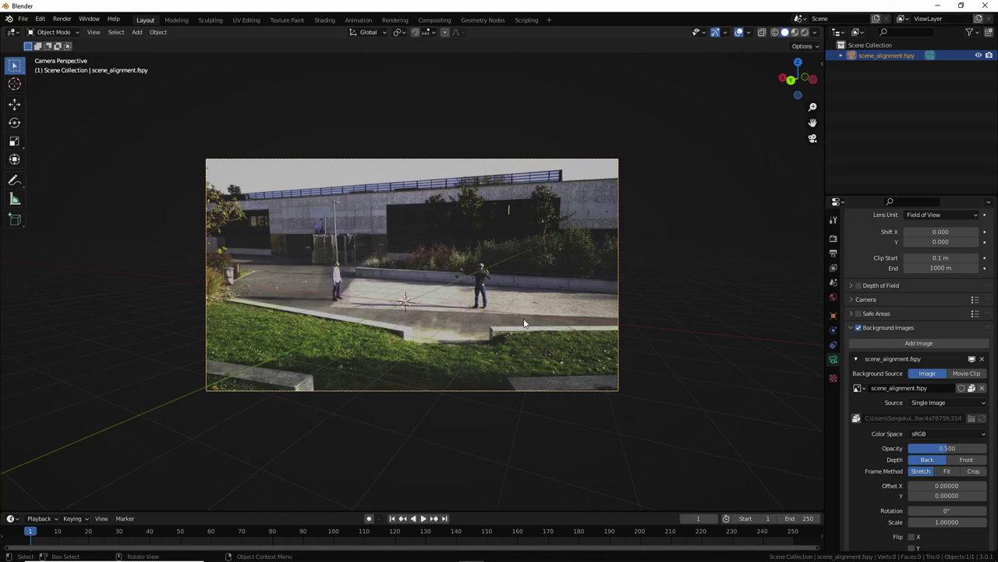
pyautogui.hotkey('shift', 'a')
pyautogui.moveTo(409, 314)
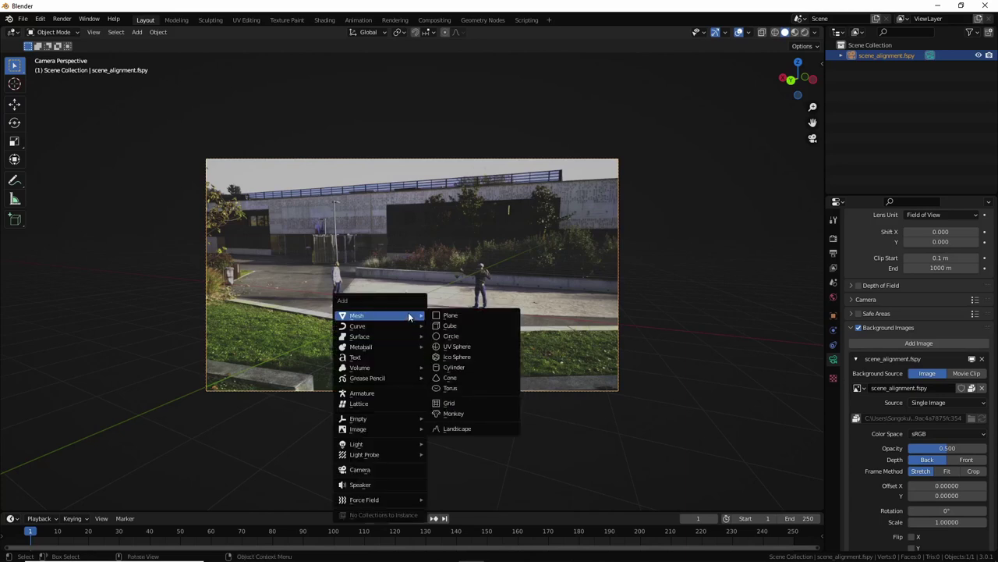
pyautogui.click(466, 314)
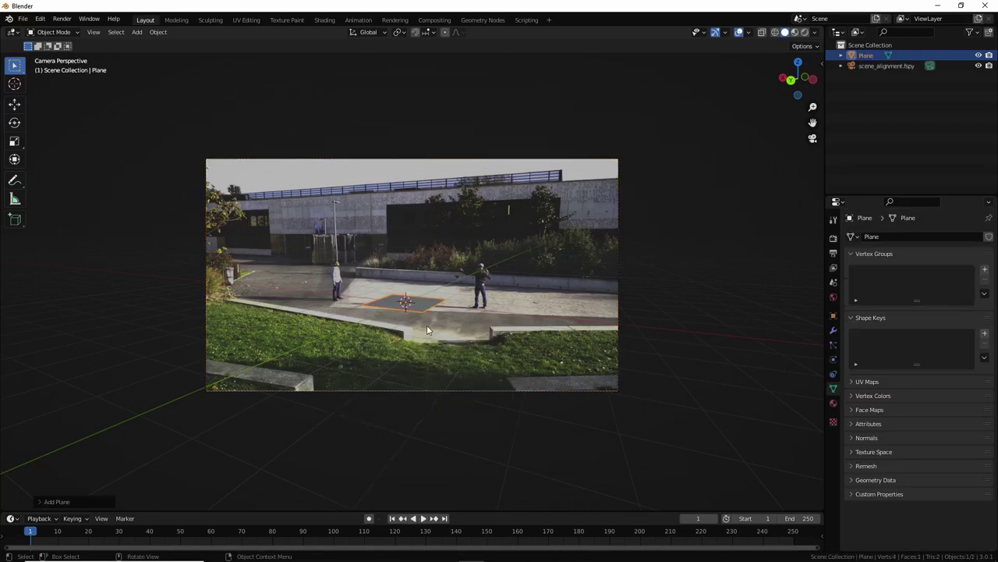
pyautogui.write('s10')
pyautogui.press('Return')
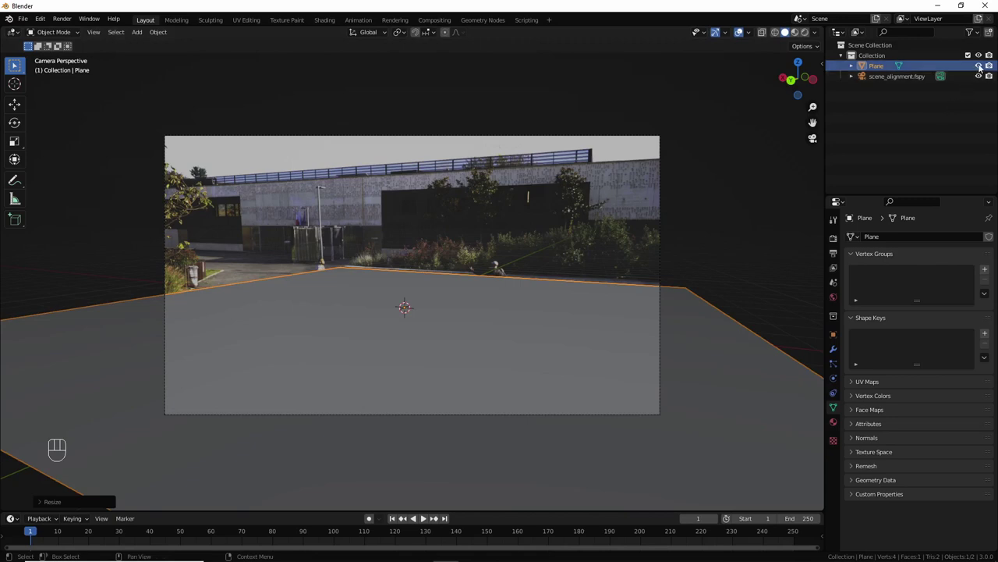
pyautogui.click(979, 65)
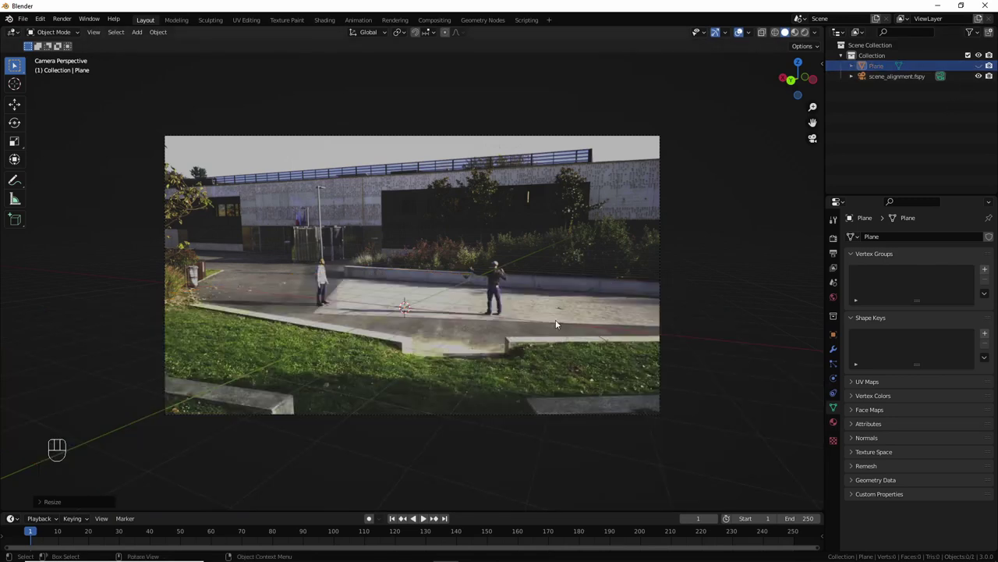
# - Add a cube at the origin and raise it along Z so its base rests on the pavement
pyautogui.hotkey('shift', 'a')
pyautogui.moveTo(309, 278)
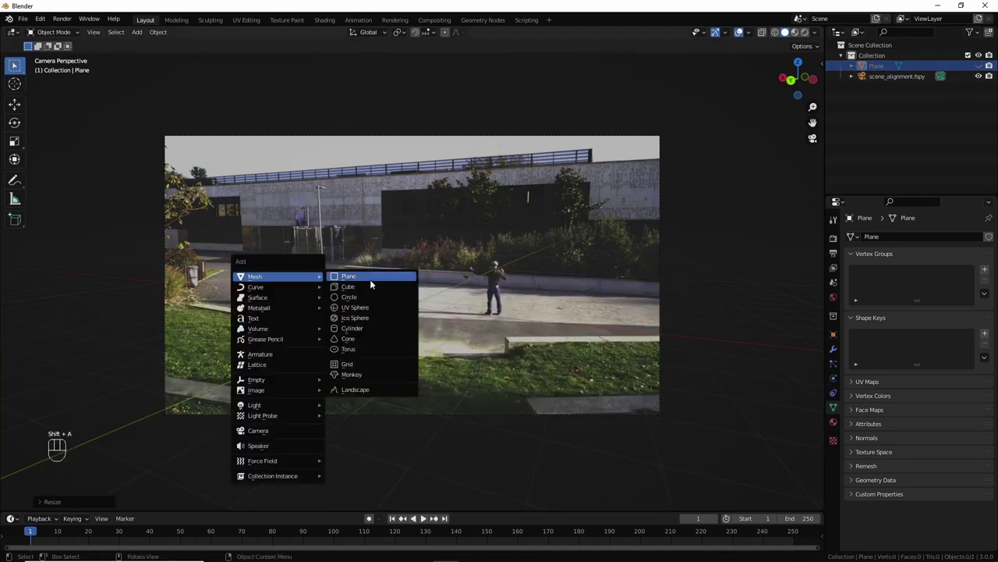
pyautogui.click(364, 287)
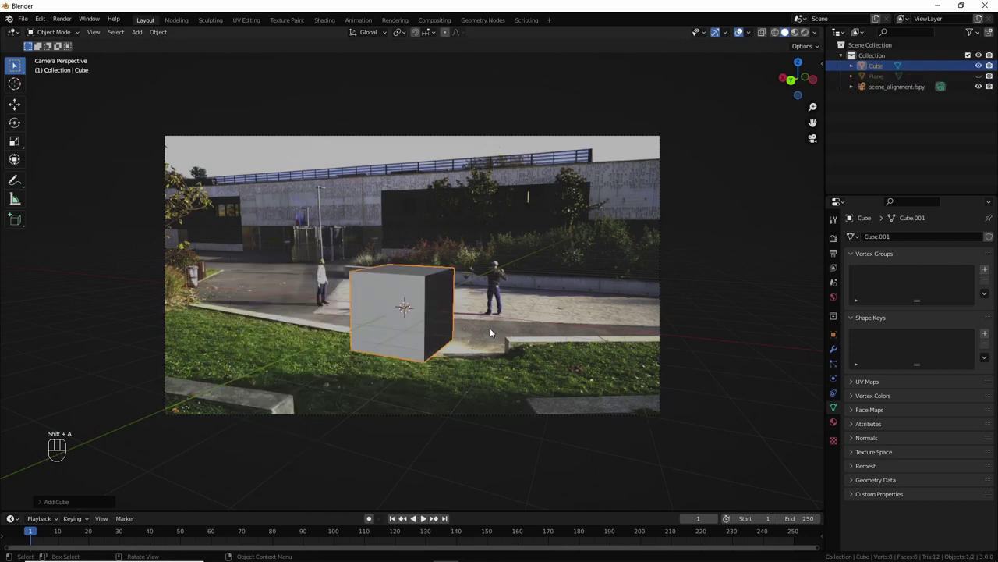
pyautogui.press('g')
pyautogui.press('z')
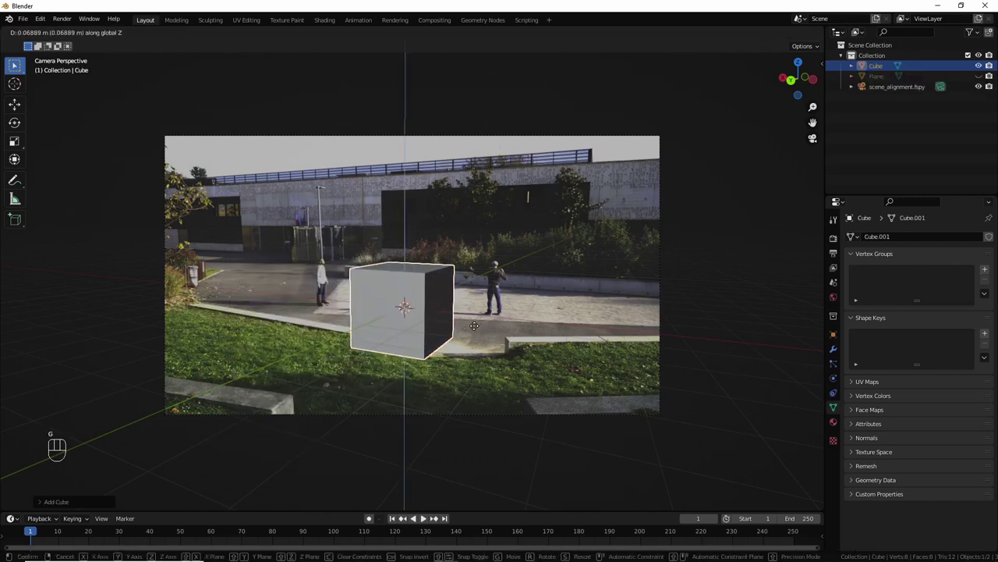
pyautogui.click(474, 330)
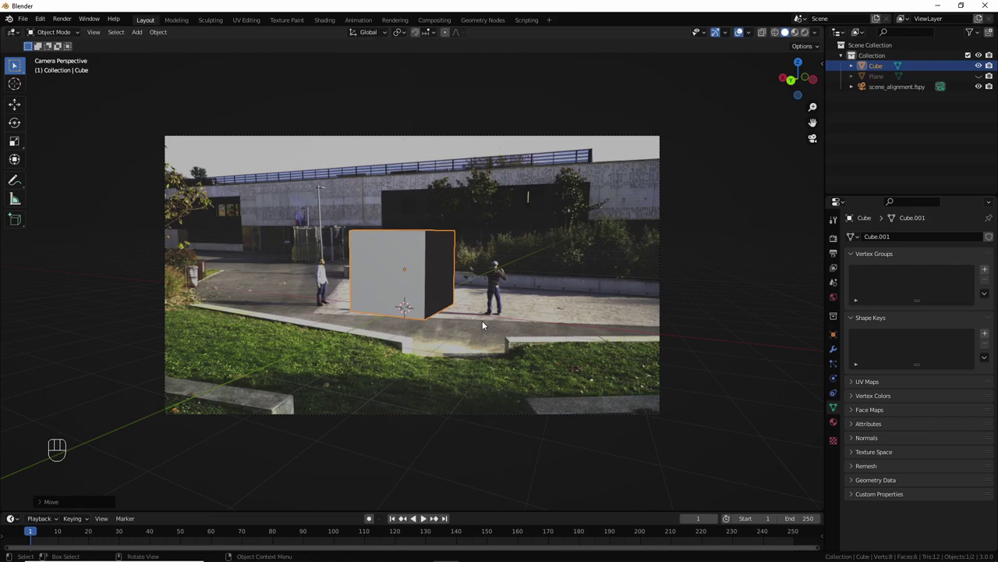
# - Scale the cube down in X and Y only, keeping its height, to form a thin upright pillar
pyautogui.press('s')
pyautogui.hotkey('shift', 'z')
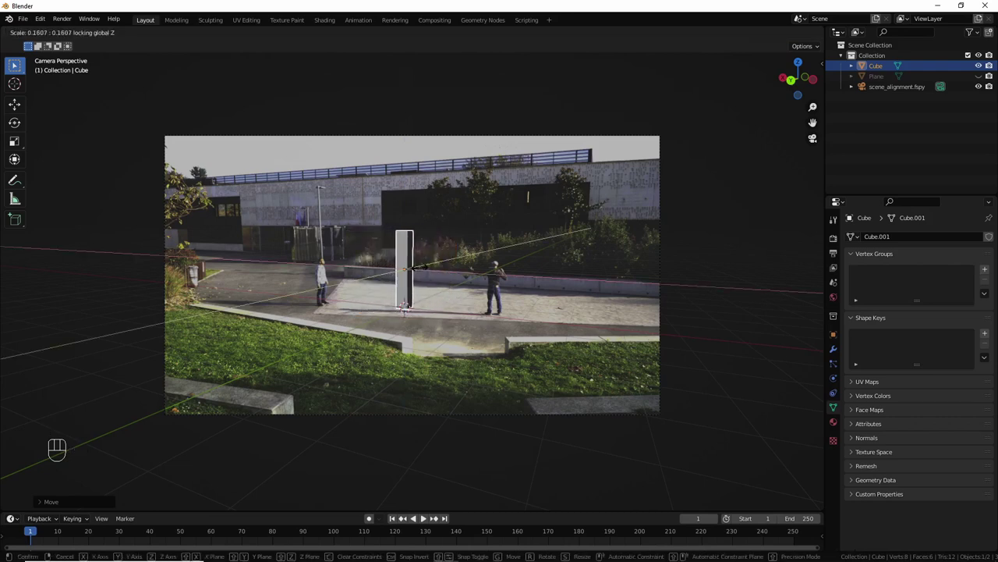
pyautogui.click(423, 269)
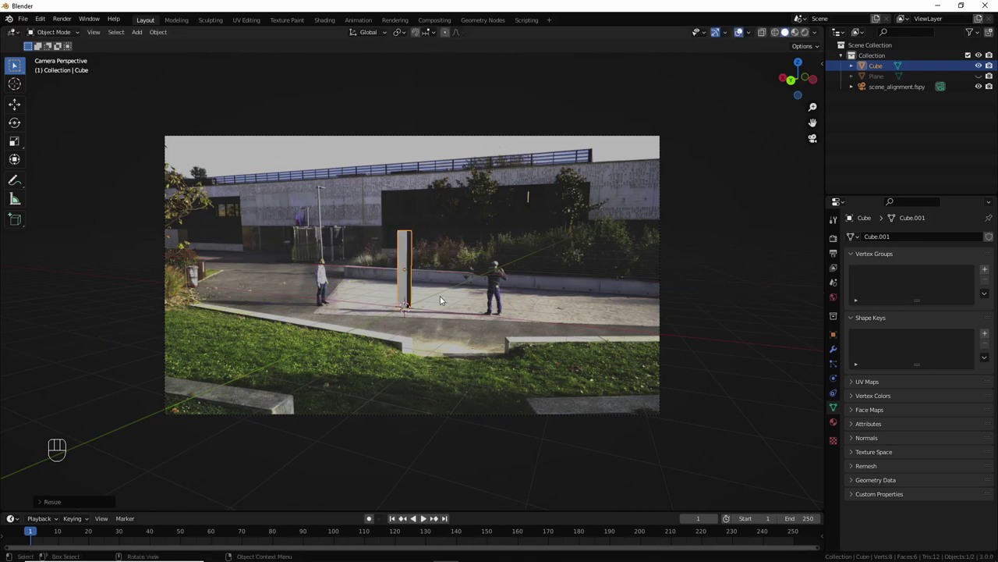
# - Move the pillar along X and Y until it stands right beside the person near the lamp post
pyautogui.press('g')
pyautogui.press('x')
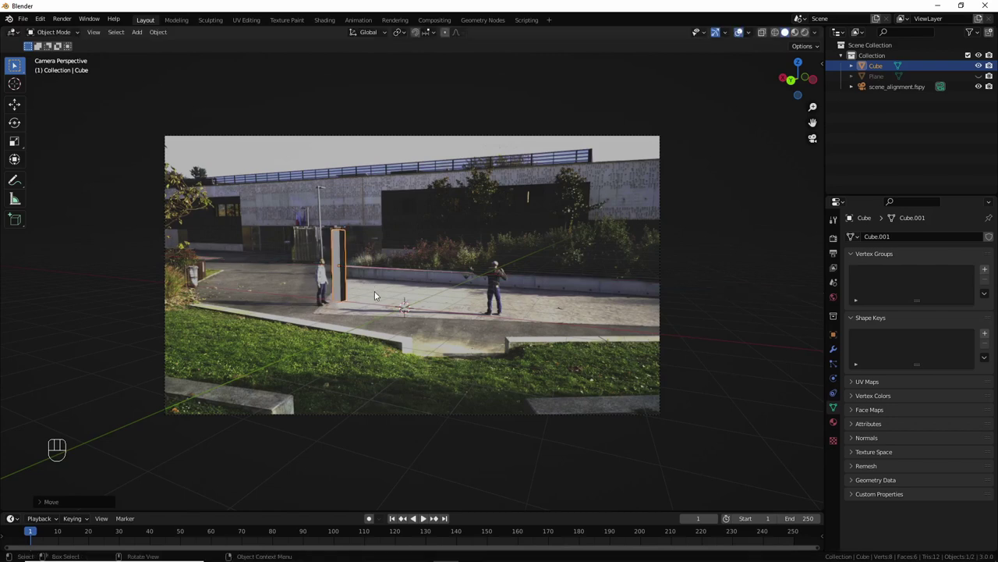
pyautogui.press('y')
pyautogui.click(361, 301)
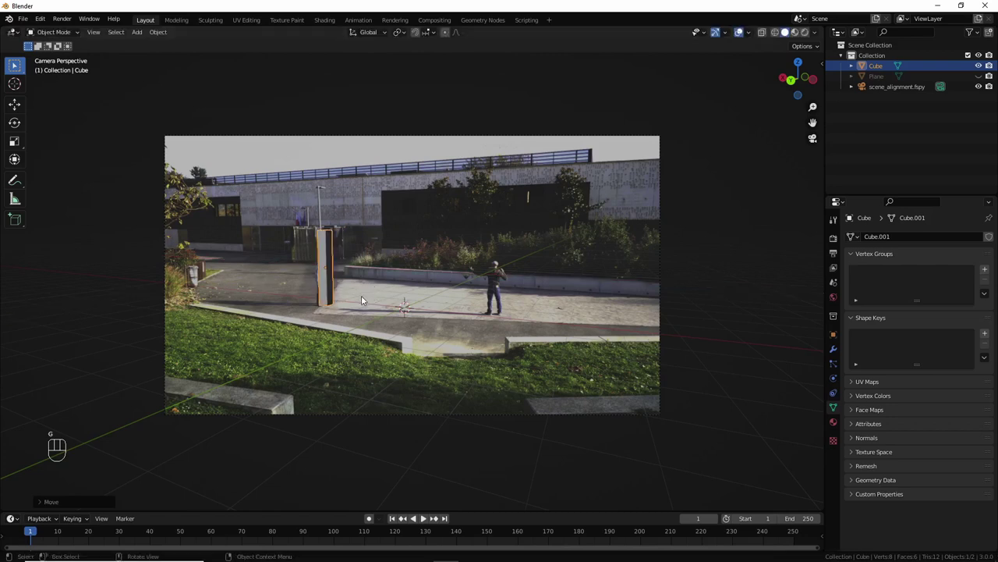
pyautogui.press('g')
pyautogui.press('x')
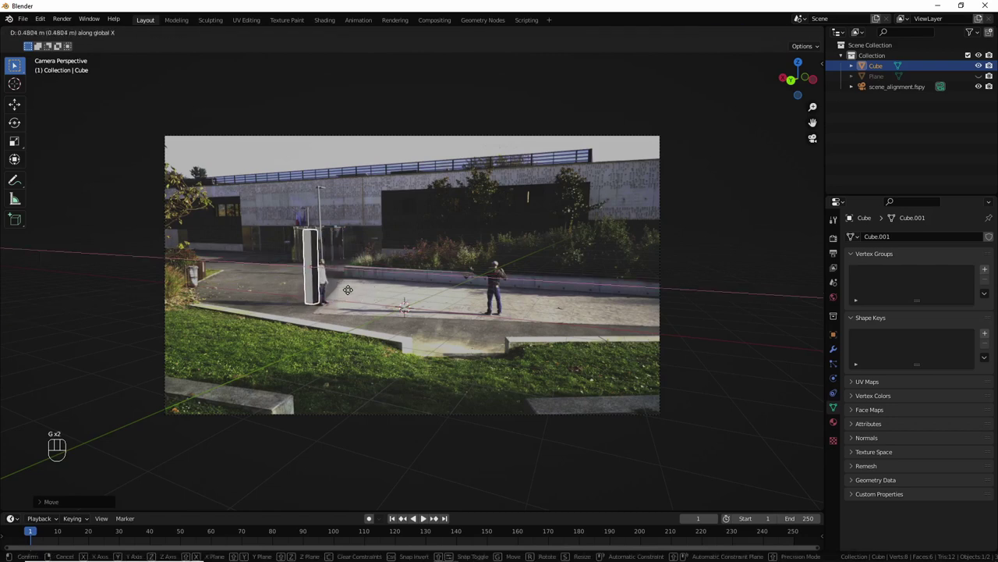
pyautogui.click(351, 289)
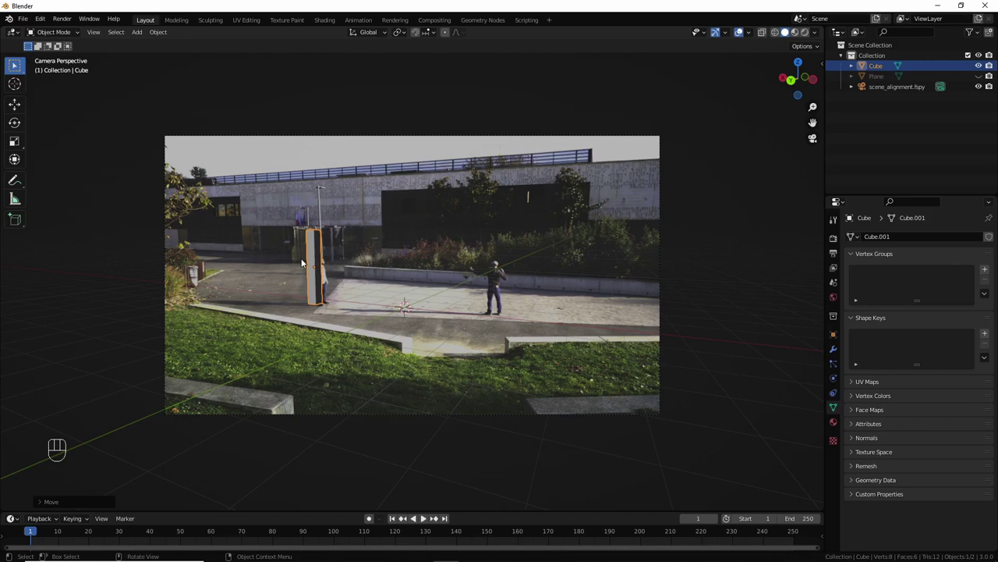
# - Split the viewport in two, keeping one camera view and orbiting the other into a free perspective view of the scene
pyautogui.scroll(2, 302, 263)
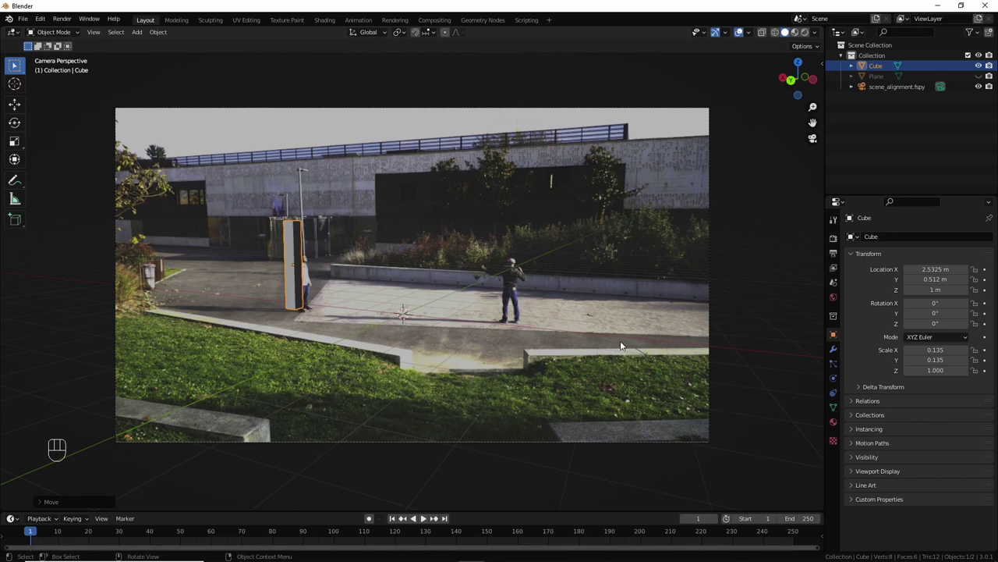
pyautogui.scroll(-1, 621, 344)
pyautogui.moveTo(621, 344); pyautogui.dragTo(401, 340, button='middle')
pyautogui.press('KP_0')
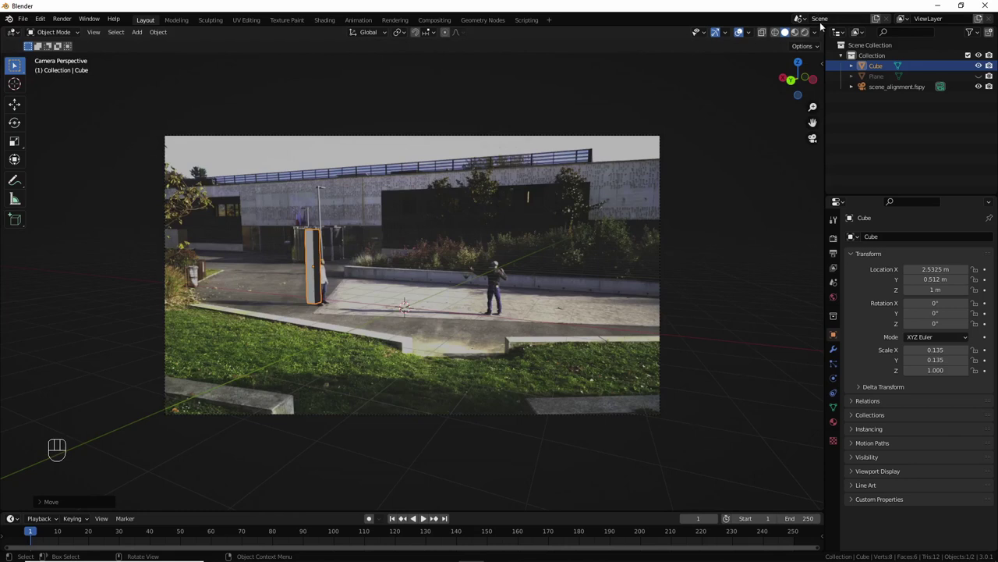
pyautogui.moveTo(823, 25); pyautogui.dragTo(369, 219)
pyautogui.moveTo(535, 196); pyautogui.dragTo(535, 287, button='middle')
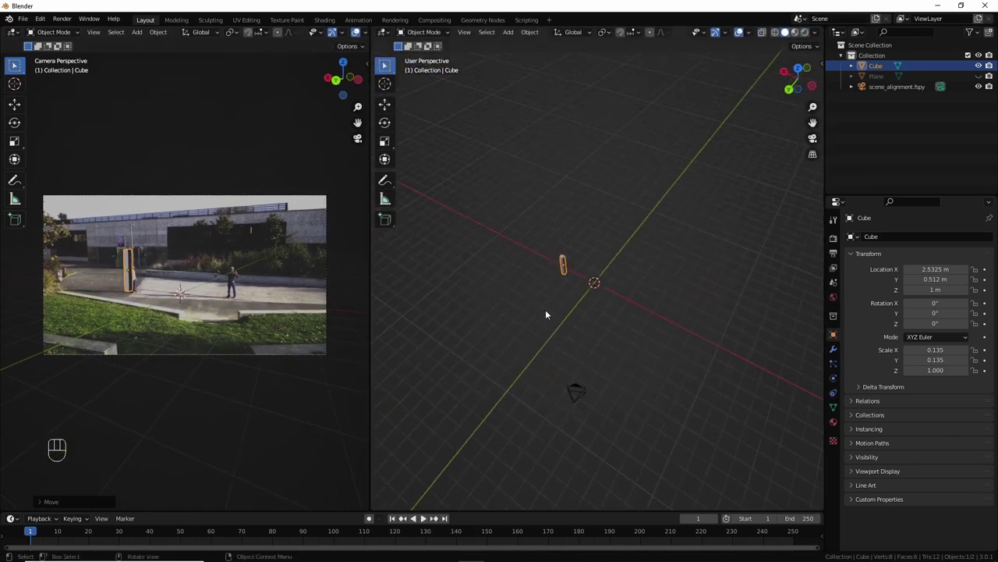
pyautogui.moveTo(553, 331); pyautogui.dragTo(545, 254, button='middle')
# - Lock the camera to the view and reposition it so the pillar's size and position match the person in the footage
pyautogui.press('n')
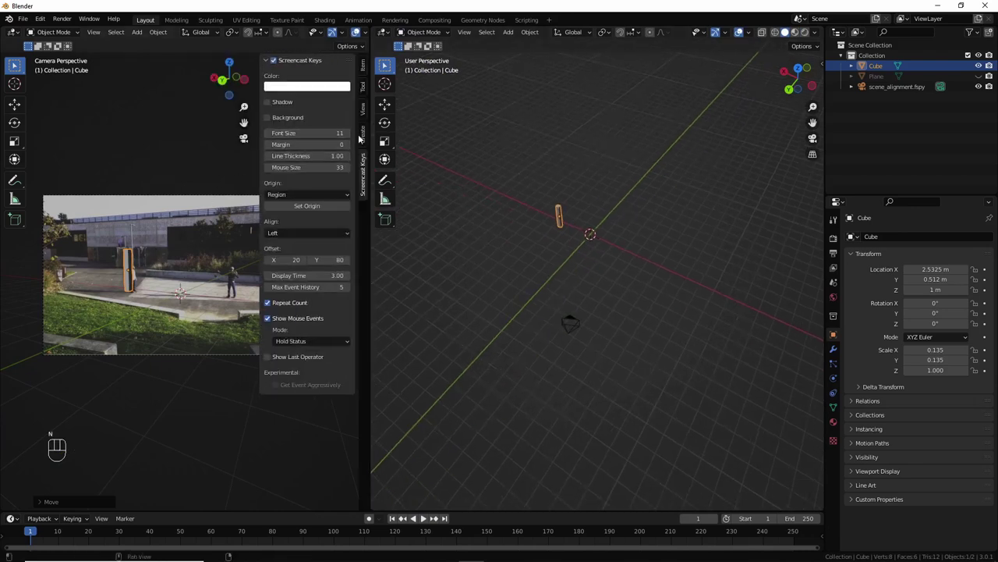
pyautogui.click(363, 113)
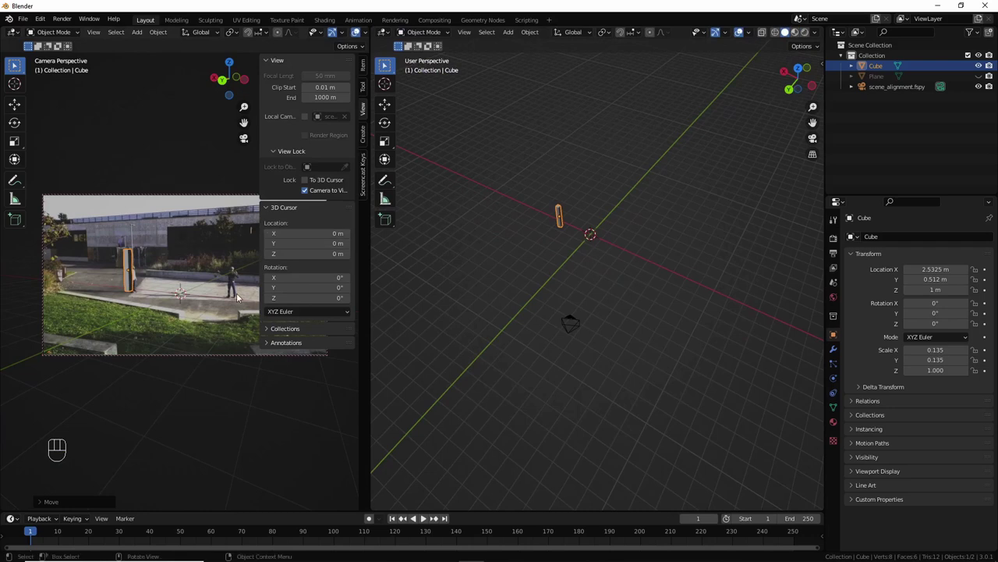
pyautogui.press('n')
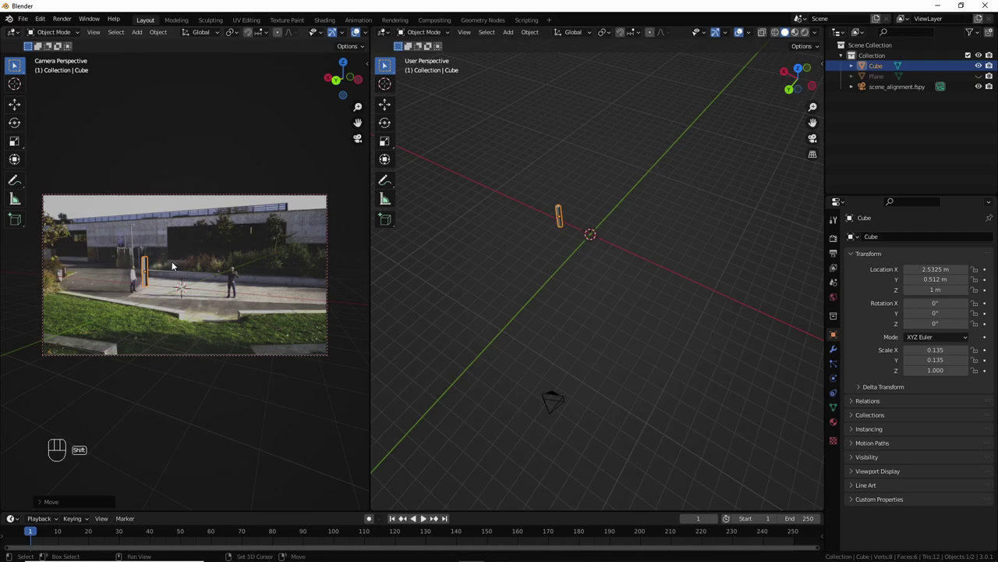
pyautogui.keyDown('shift'); pyautogui.click(173, 265); pyautogui.keyUp('shift')
pyautogui.keyDown('shift'); pyautogui.moveTo(173, 265); pyautogui.dragTo(156, 271, button='middle'); pyautogui.keyUp('shift')
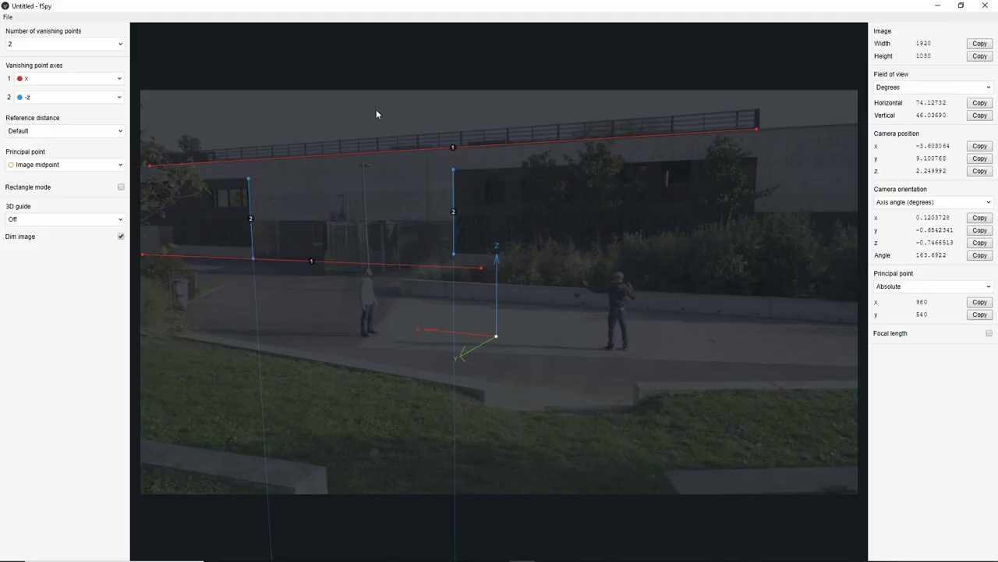
# - Switch to fSpy and set the reference distance to 25 meters along the x axis
pyautogui.click(58, 131)
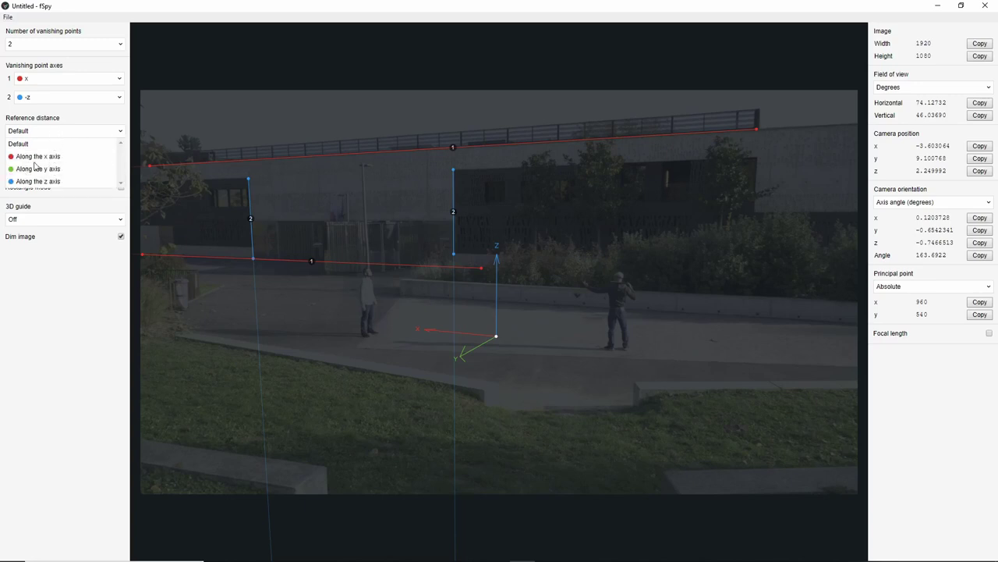
pyautogui.click(36, 157)
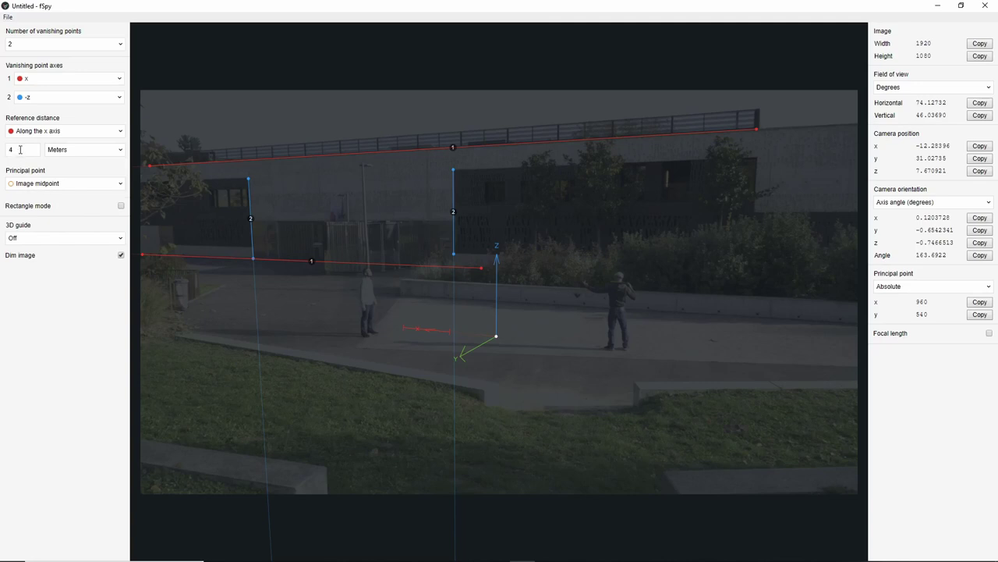
pyautogui.doubleClick(19, 150)
pyautogui.write('25')
pyautogui.press('Return')
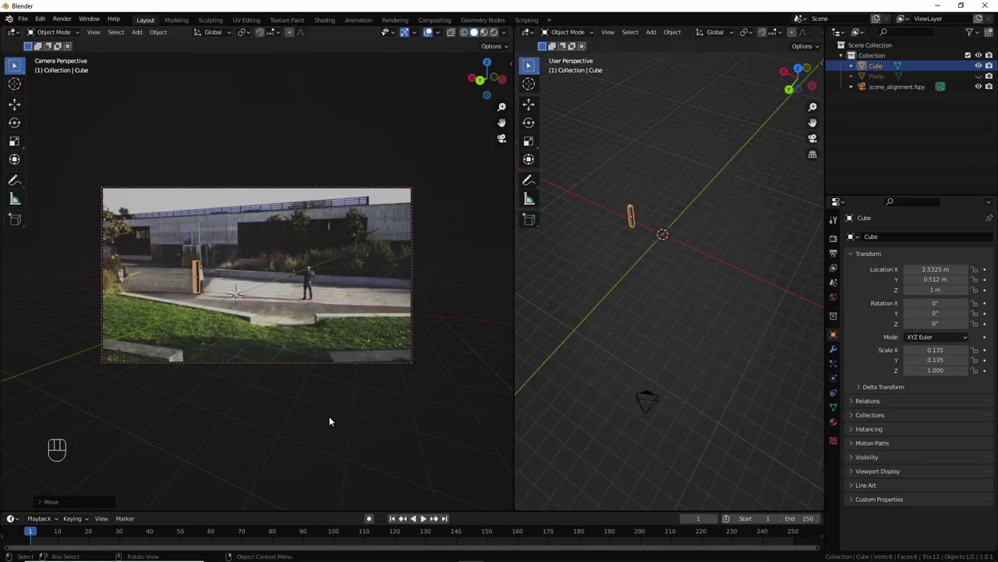
# - Switch back to Blender, turn off the Camera to View lock, and return to the camera view after a test orbit
pyautogui.press('n')
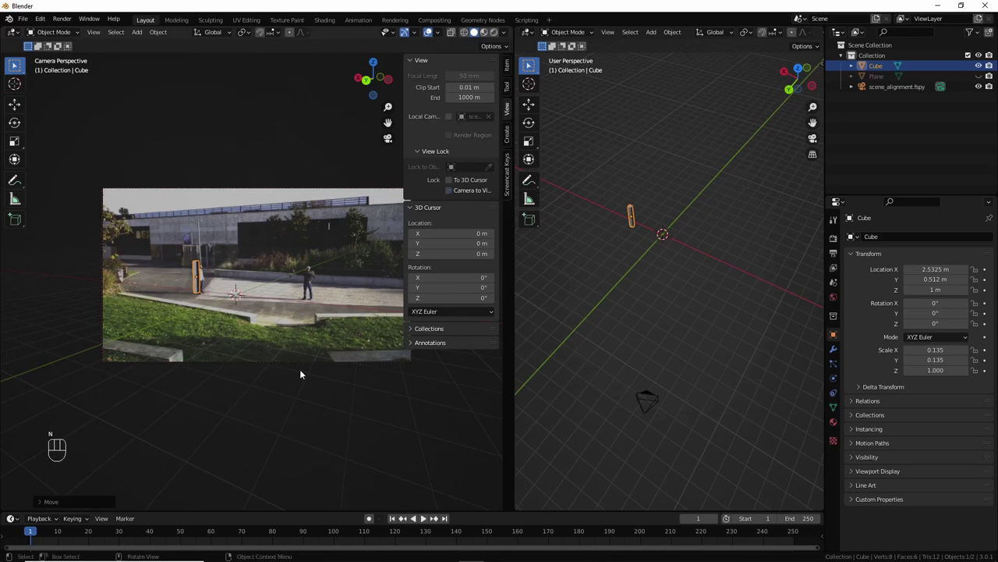
pyautogui.press('n')
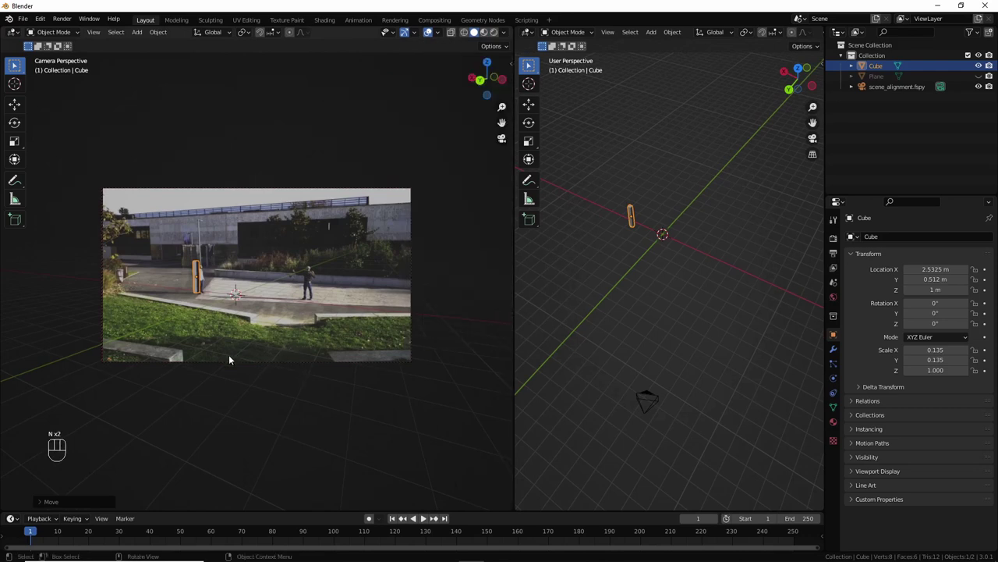
pyautogui.moveTo(229, 357); pyautogui.dragTo(253, 389, button='middle')
pyautogui.press('KP_0')
pyautogui.scroll(2, 257, 377)
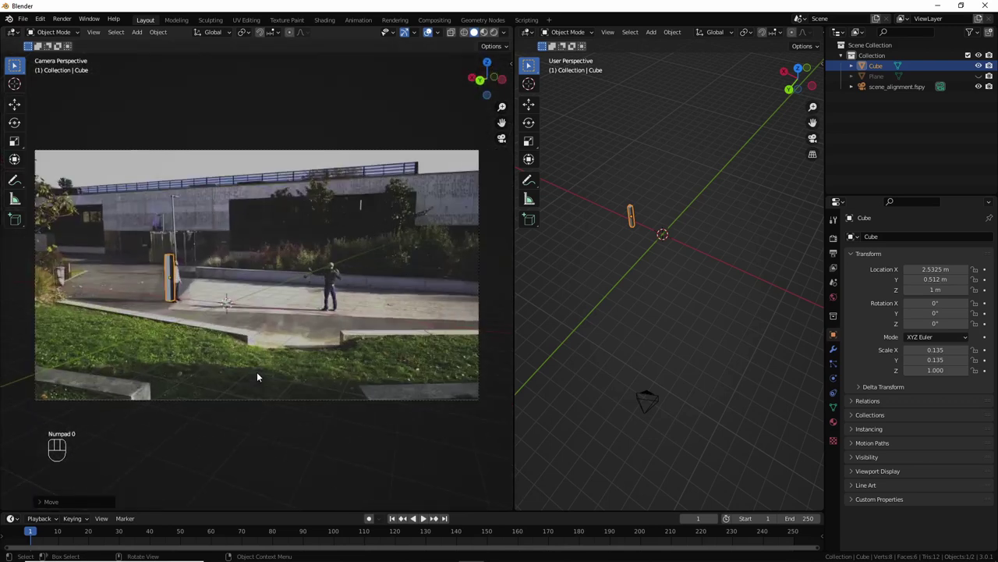
pyautogui.scroll(-1, 256, 376)
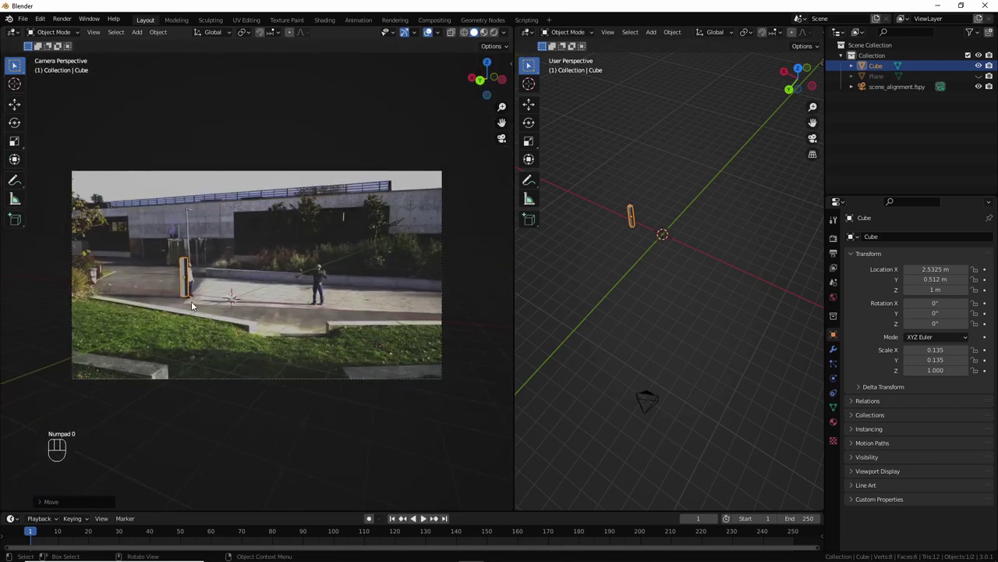
# - Duplicate the pillar about 6.65 m along X, shift the copy about 1.2 m along Y to the second person, and nudge the original along X
pyautogui.press('shift')
pyautogui.hotkey('shift', 'd')
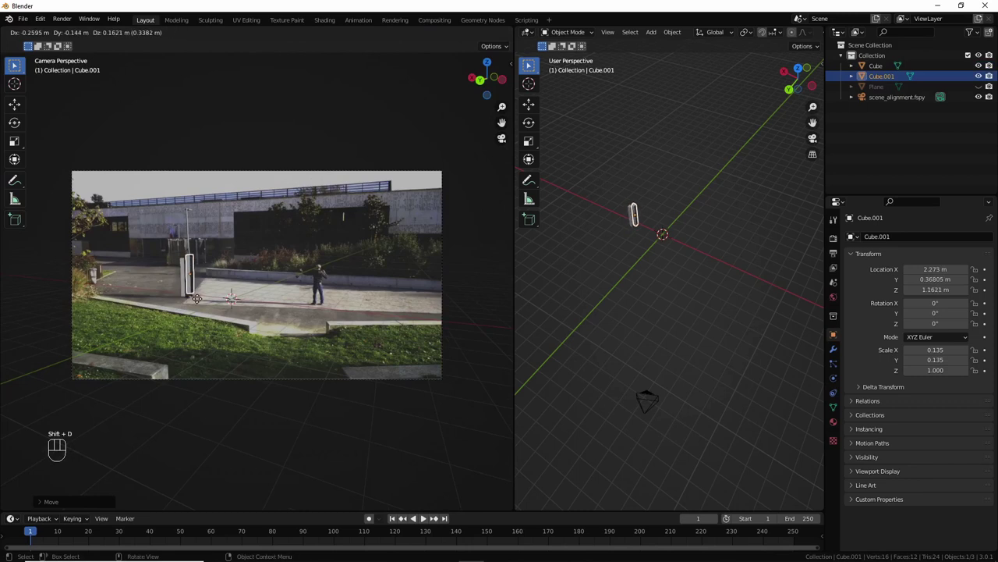
pyautogui.press('x')
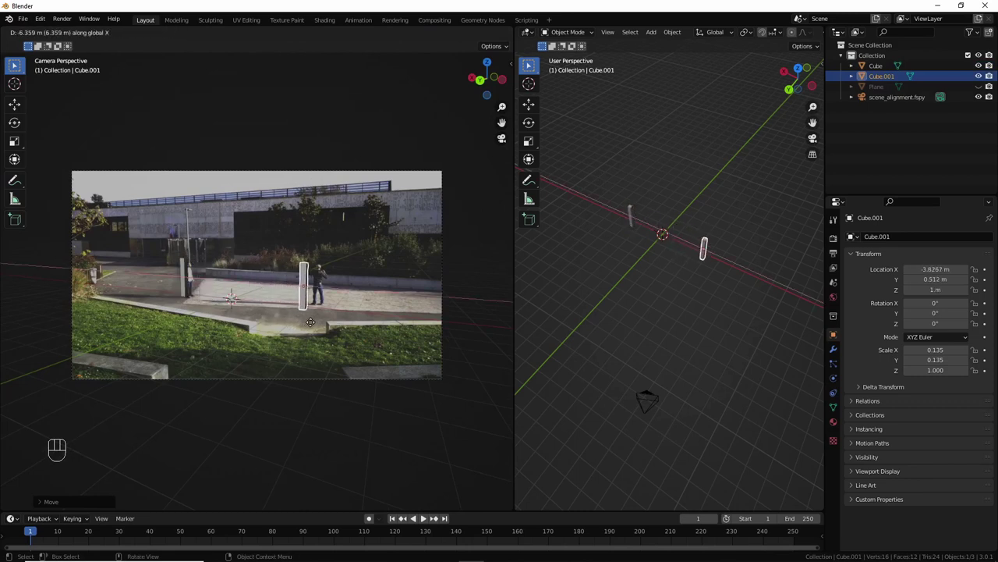
pyautogui.click(313, 323)
pyautogui.press('g')
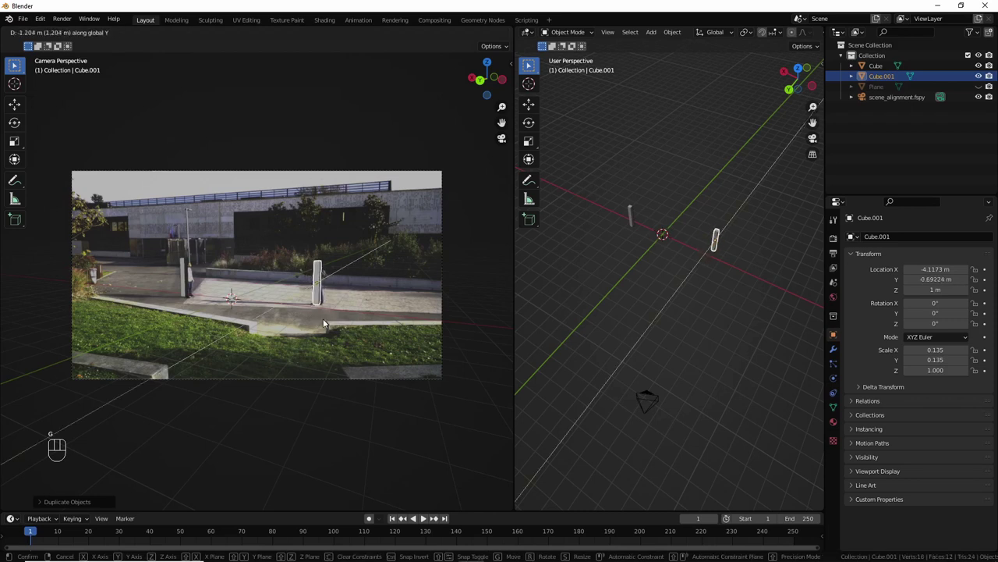
pyautogui.click(191, 337)
# - Save the scene in the v2 folder as tuto_wideshot2.blend
pyautogui.hotkey('ctrl', 'shift', 'Up')
pyautogui.hotkey('ctrl', 's')
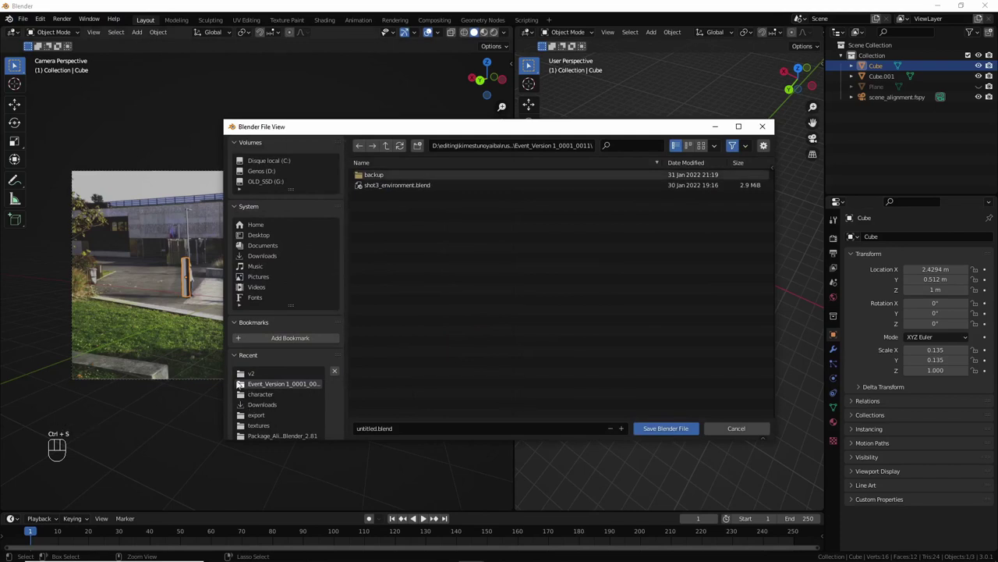
pyautogui.click(258, 373)
pyautogui.click(401, 205)
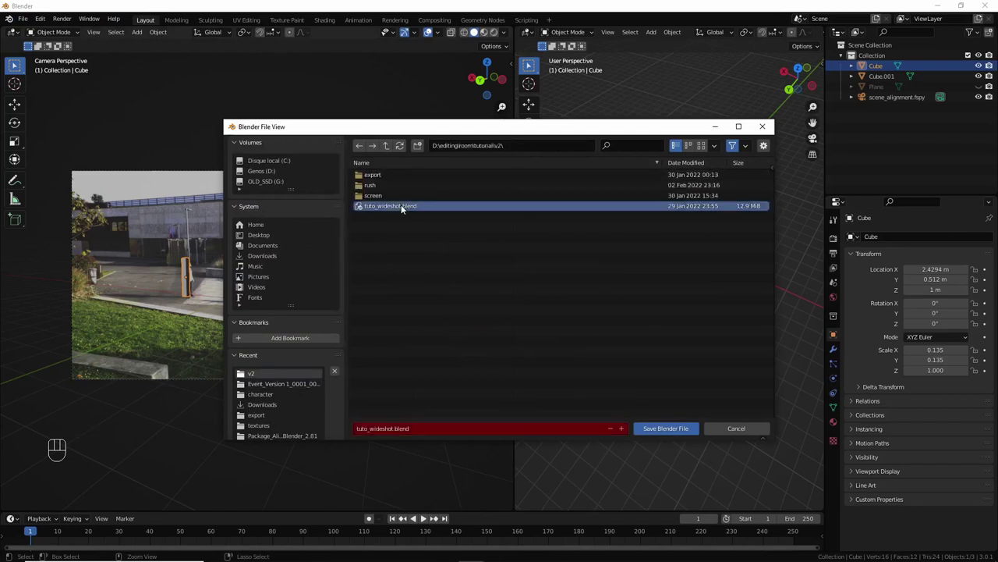
pyautogui.click(407, 428)
pyautogui.write('tuto_wideshot2')
pyautogui.press('Return')
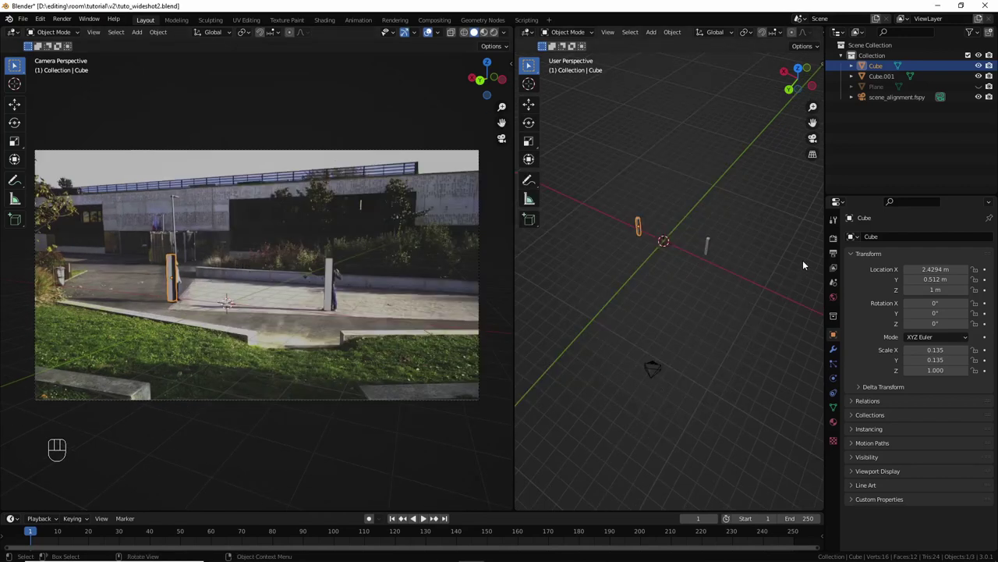
# - Set the render engine to Cycles with GPU Compute as the device
pyautogui.click(833, 238)
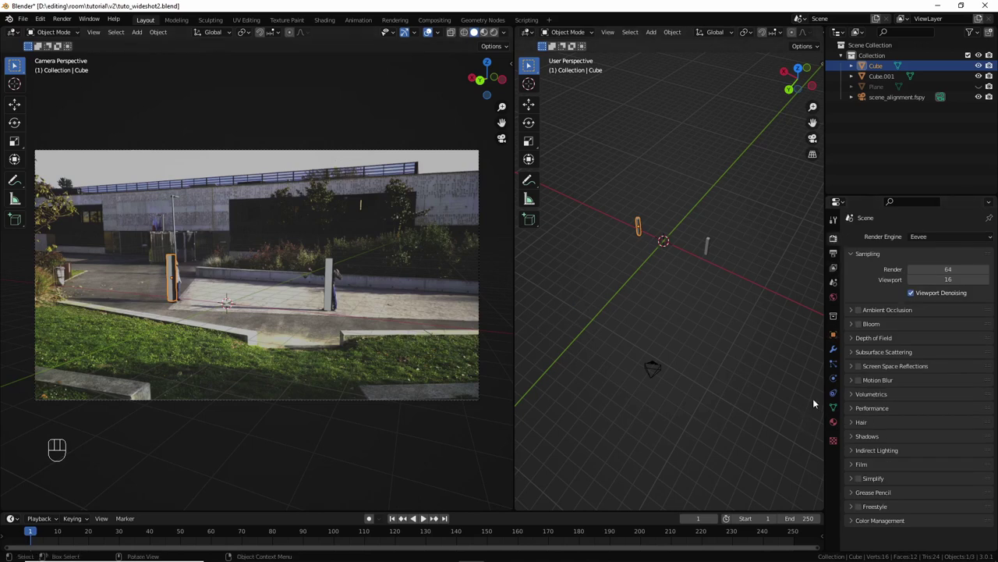
pyautogui.click(978, 236)
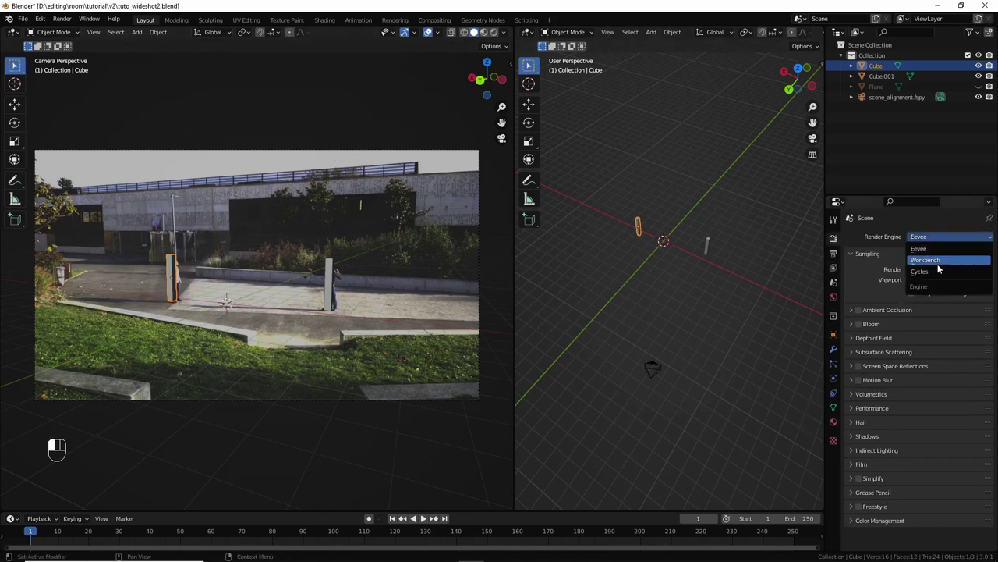
pyautogui.click(936, 270)
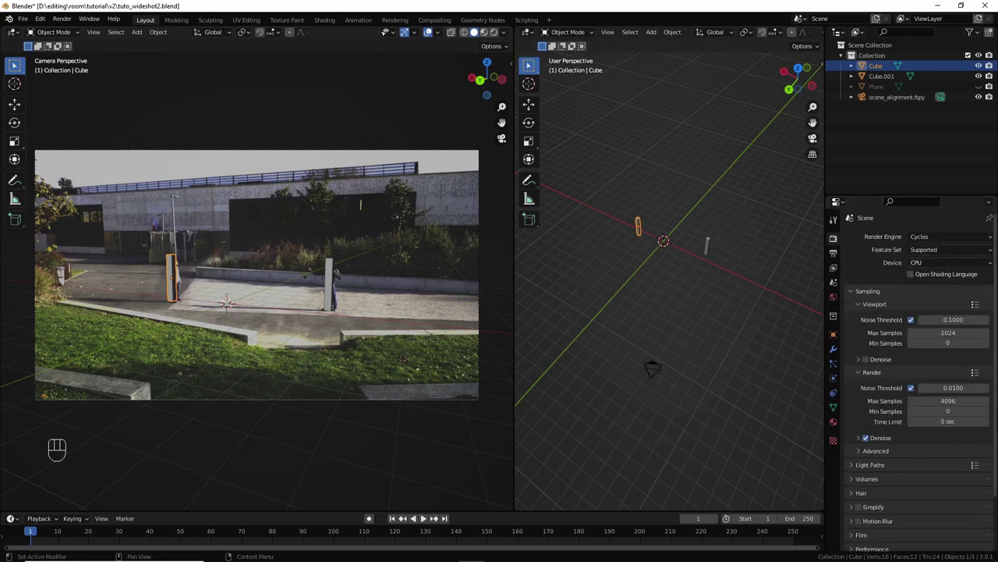
pyautogui.click(970, 263)
pyautogui.click(930, 289)
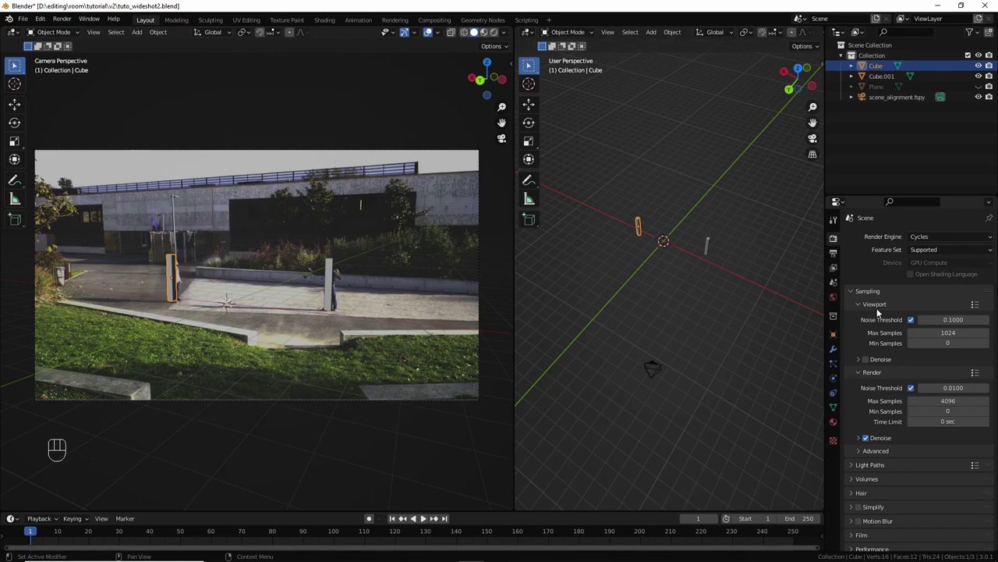
# - Set the output frame rate to 25 fps
pyautogui.scroll(-1, 879, 312)
pyautogui.scroll(-2, 879, 312)
pyautogui.click(833, 252)
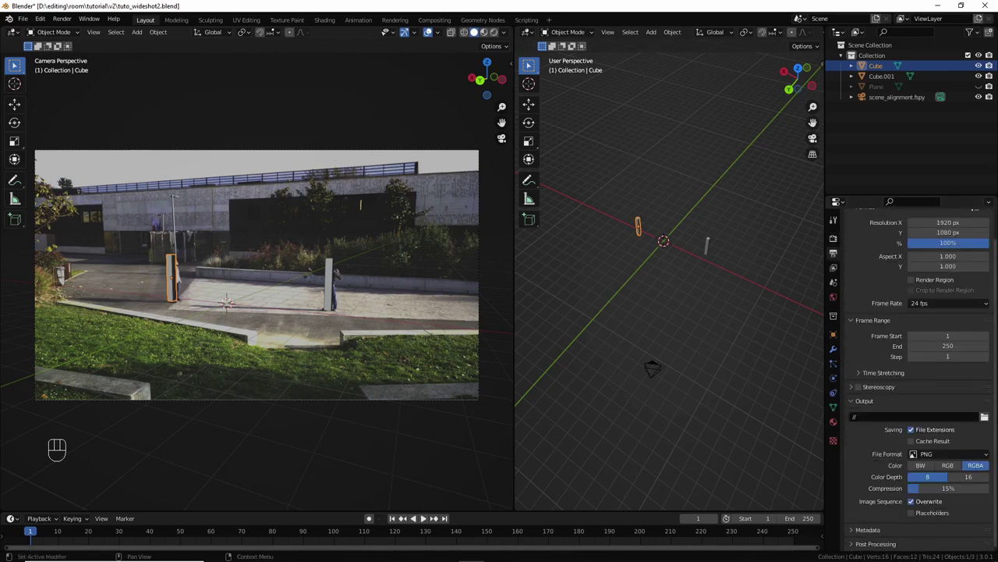
pyautogui.click(957, 302)
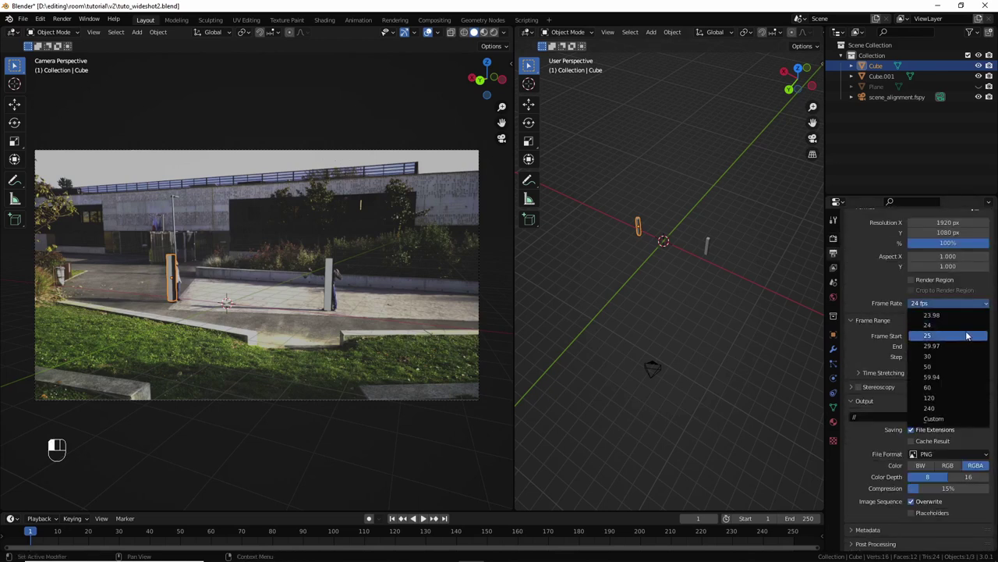
pyautogui.click(967, 336)
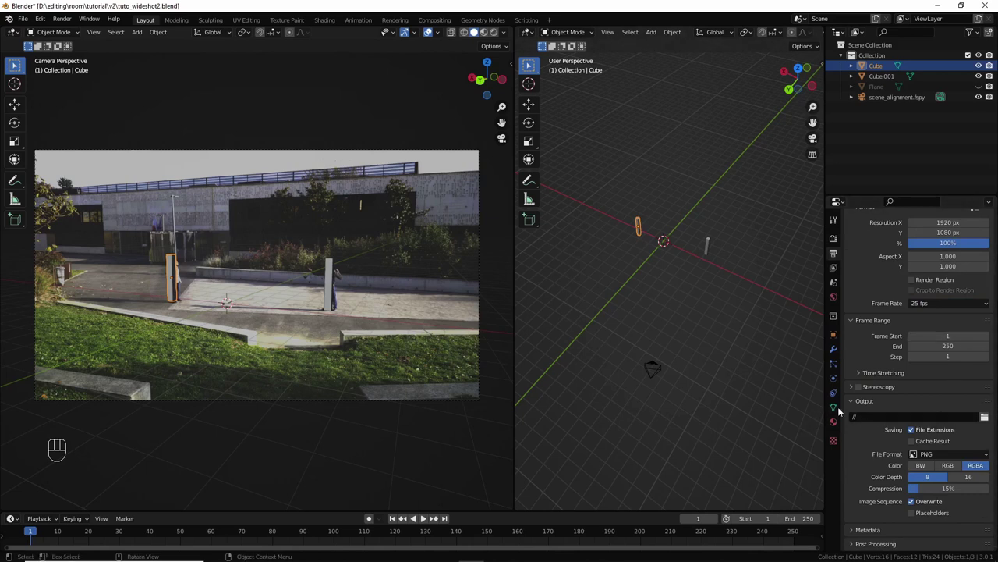
# - Review the Cycles viewport and render sampling settings, including noise thresholds and maximum samples
pyautogui.moveTo(821, 426); pyautogui.dragTo(873, 340, button='middle')
pyautogui.scroll(2, 874, 340)
pyautogui.click(833, 237)
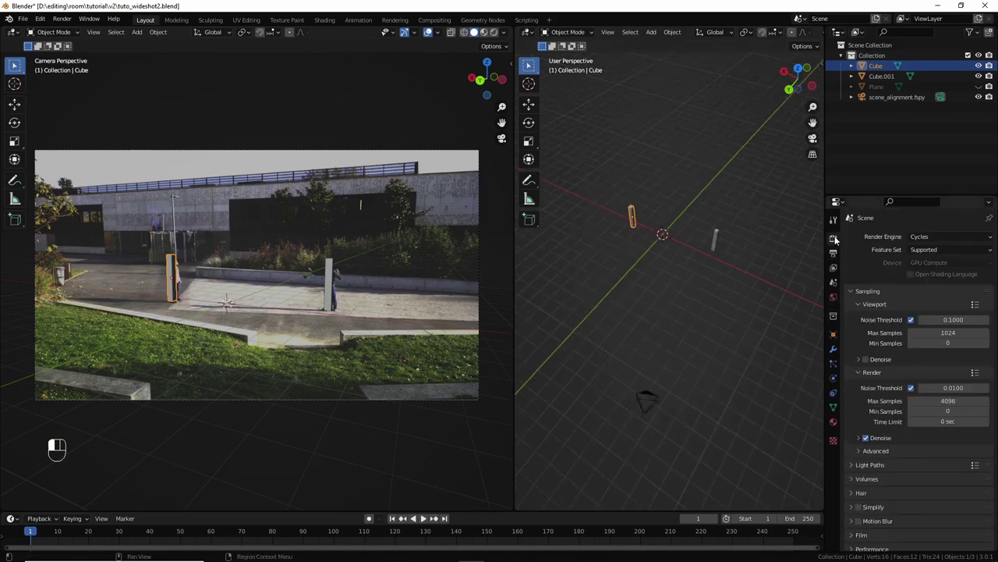
pyautogui.scroll(-2, 933, 339)
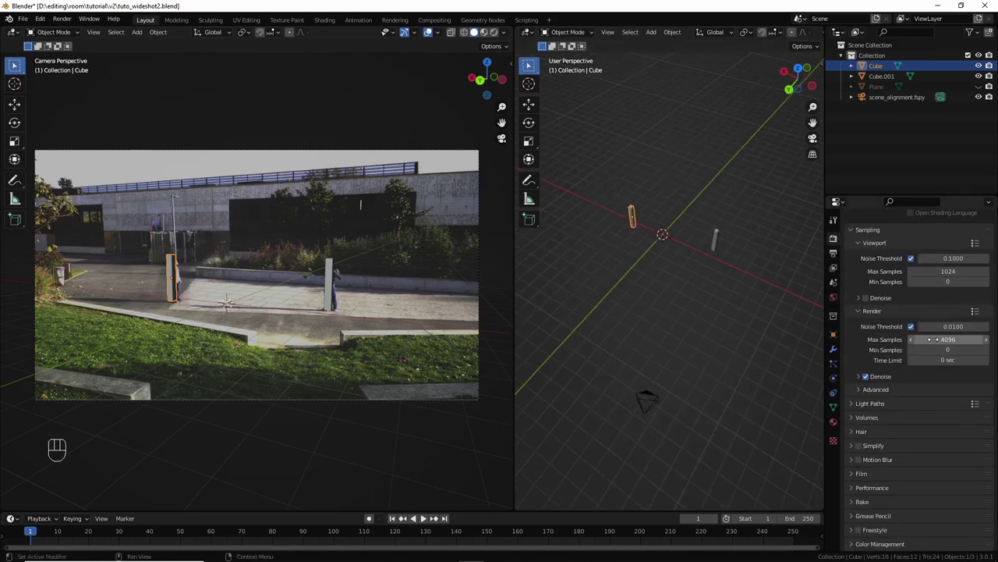
pyautogui.scroll(1, 936, 343)
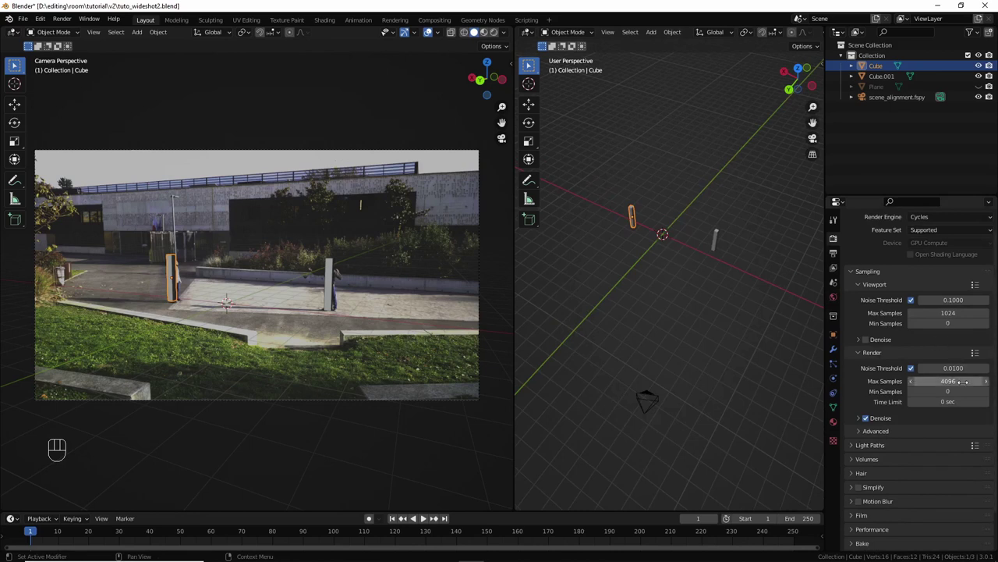
pyautogui.scroll(-1, 941, 468)
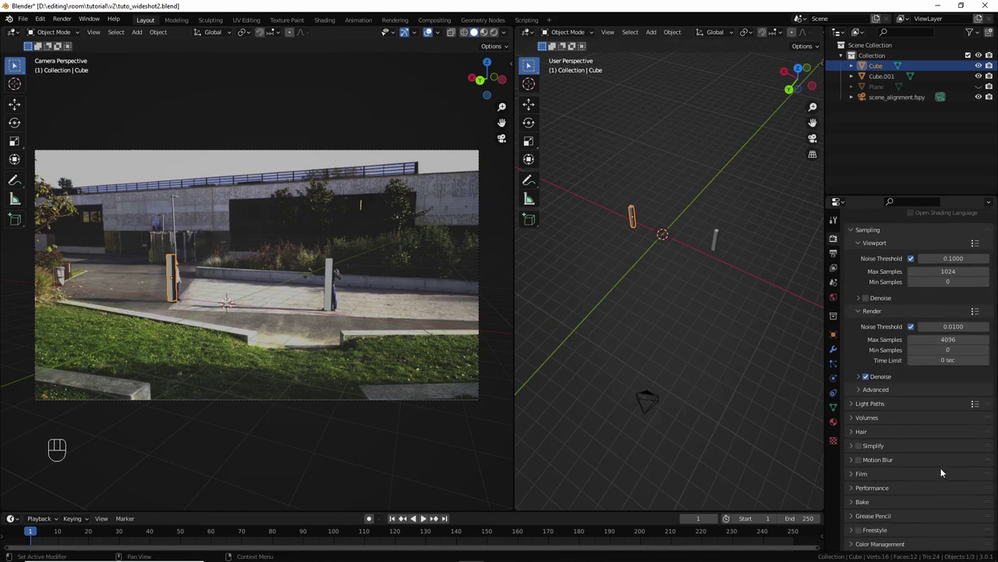
# - Set the render output path to the export folder inside the v2 project folder
pyautogui.click(833, 257)
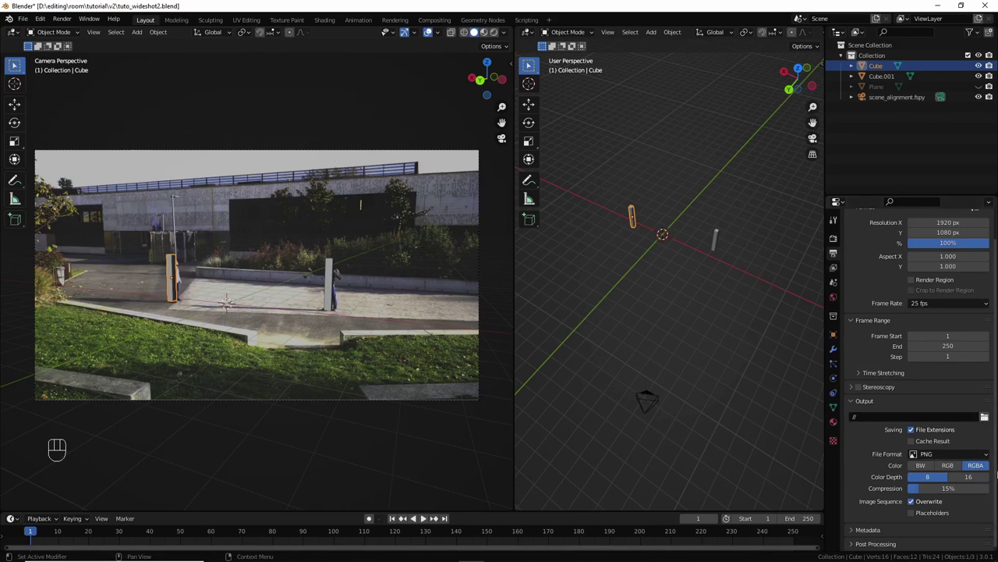
pyautogui.click(984, 416)
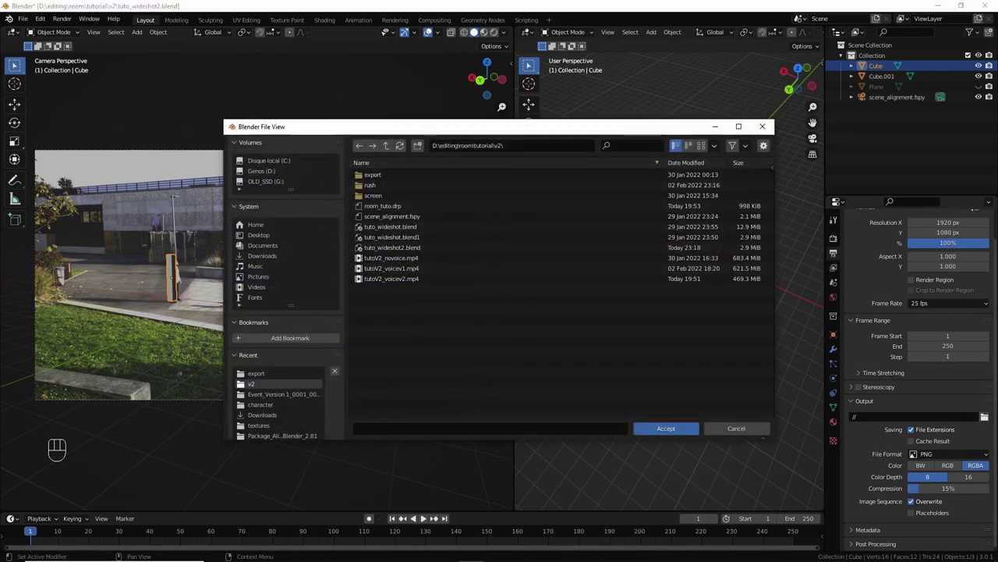
pyautogui.click(256, 373)
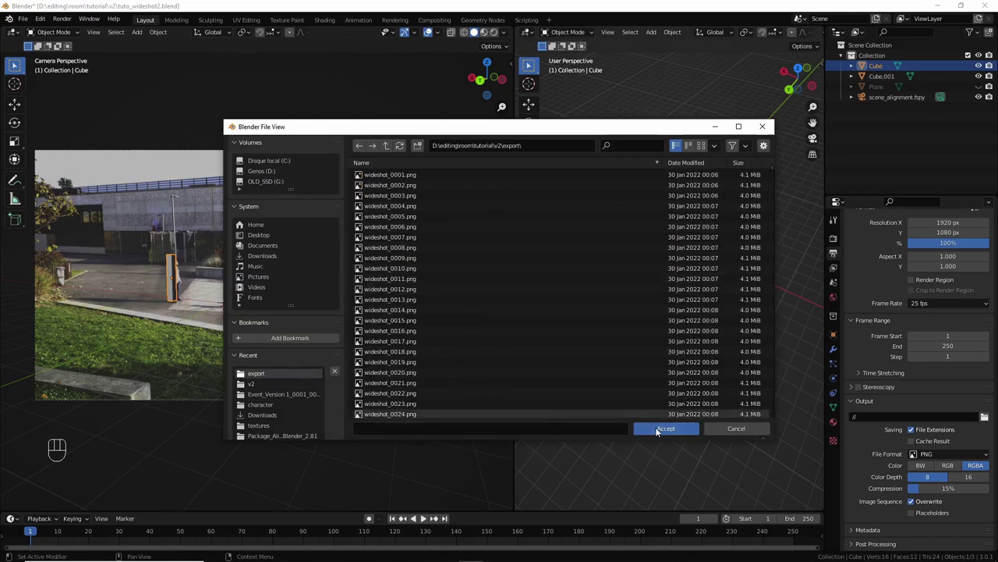
pyautogui.click(661, 429)
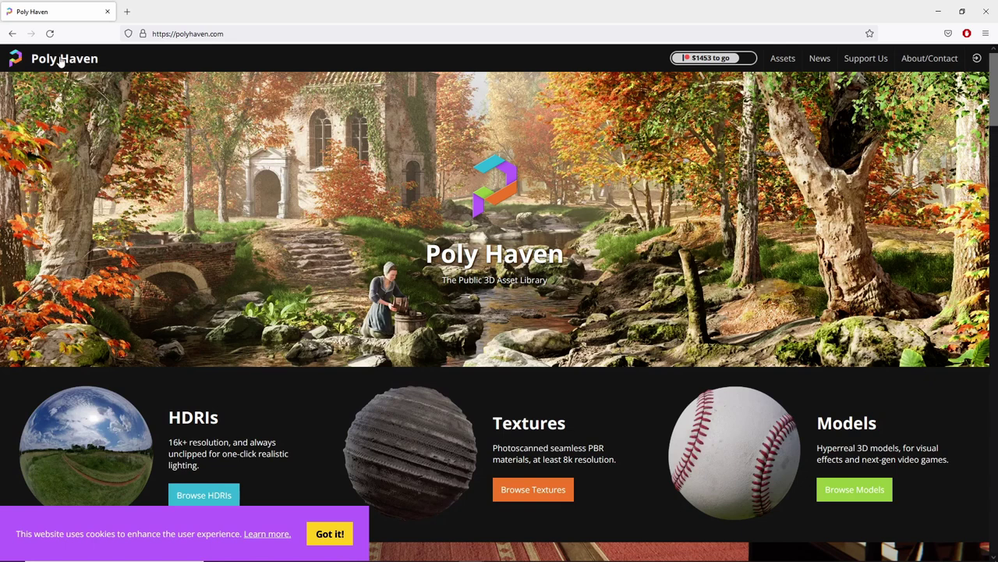
# - Switch to the Poly Haven website and browse its outdoor HDRIs
pyautogui.moveTo(782, 59)
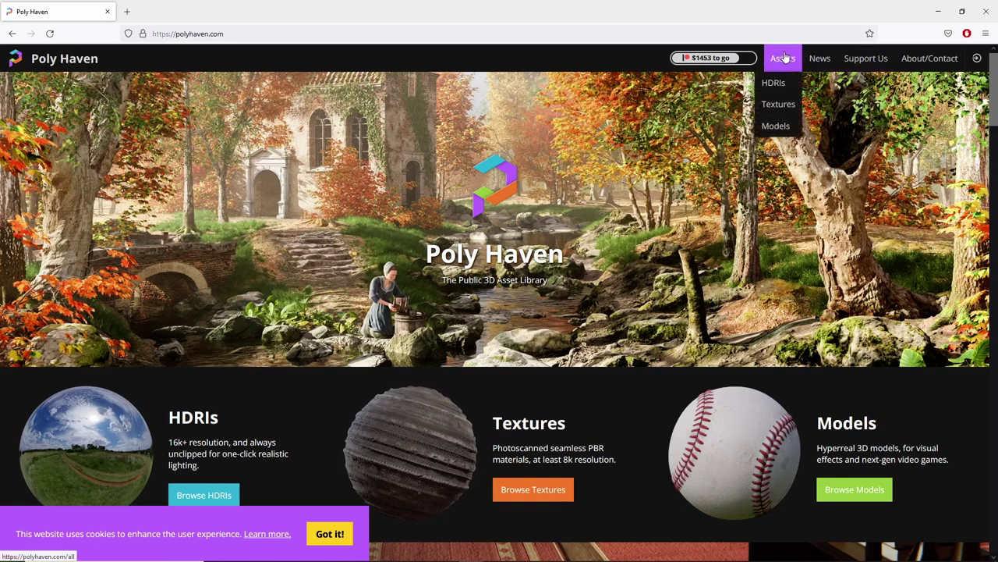
pyautogui.click(779, 81)
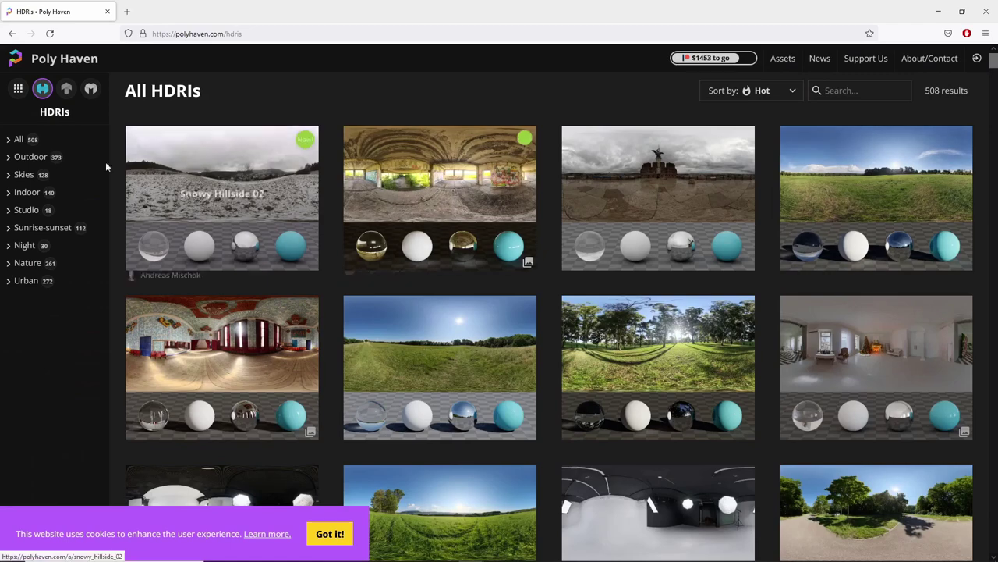
pyautogui.click(38, 159)
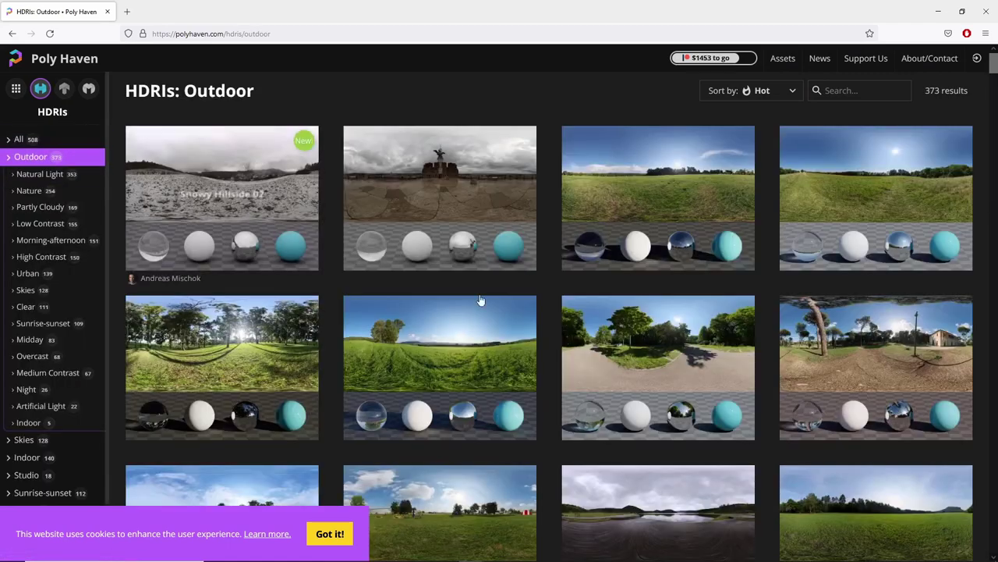
pyautogui.scroll(-5, 658, 291)
pyautogui.scroll(5, 657, 291)
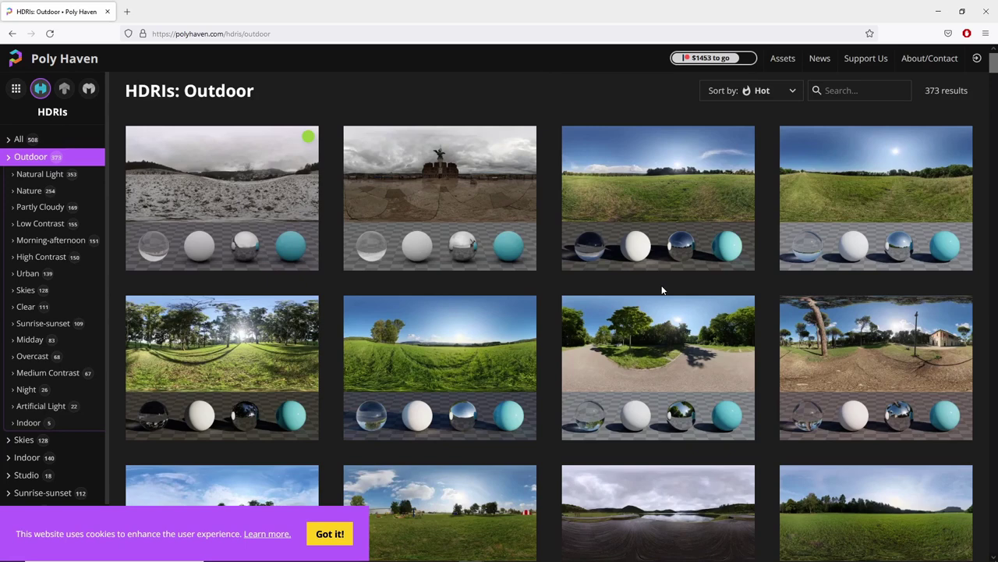
# - Search the outdoor HDRIs for "autom", open Autumn Ground, and check its available download resolutions
pyautogui.write('autom')
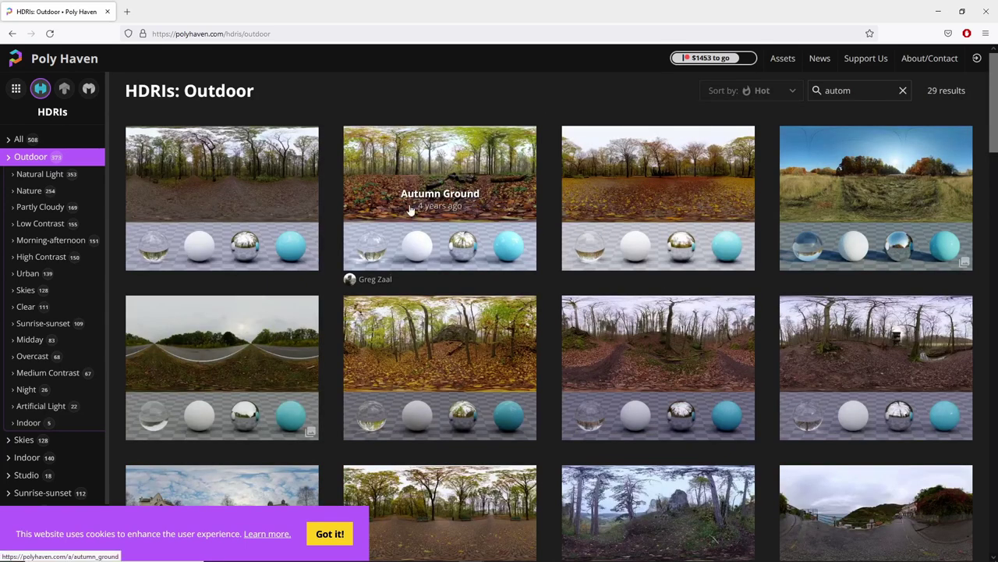
pyautogui.click(442, 175)
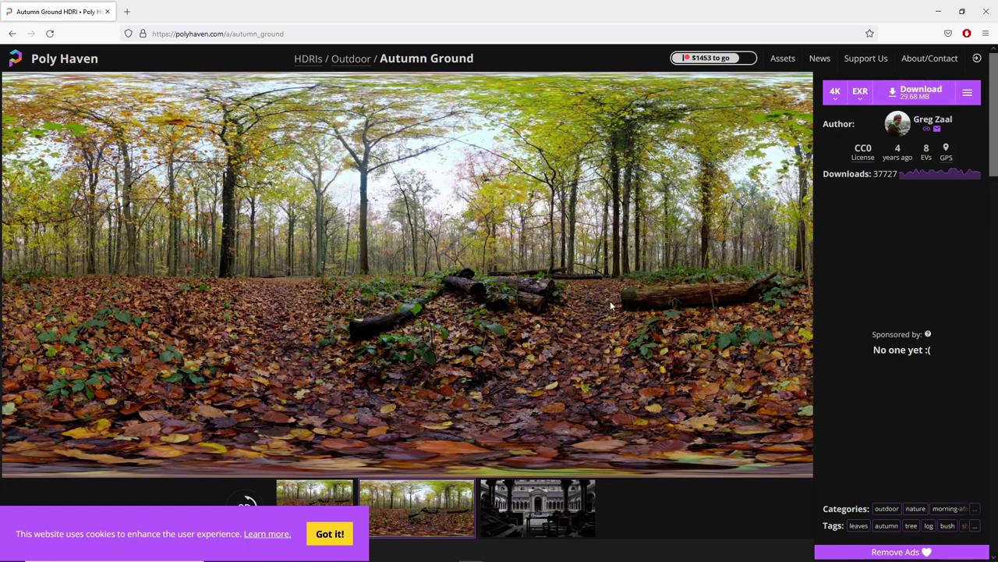
pyautogui.click(833, 91)
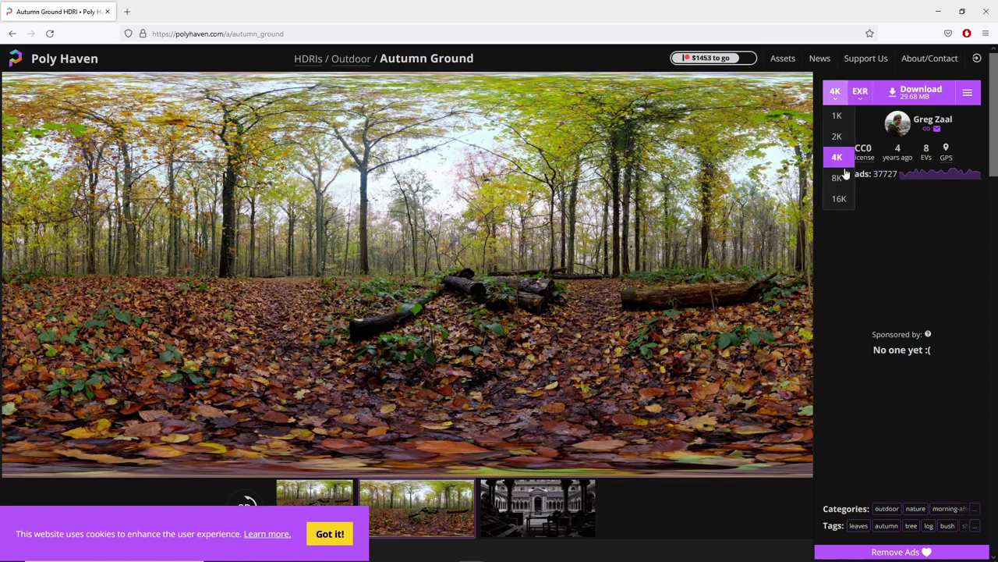
pyautogui.click(833, 94)
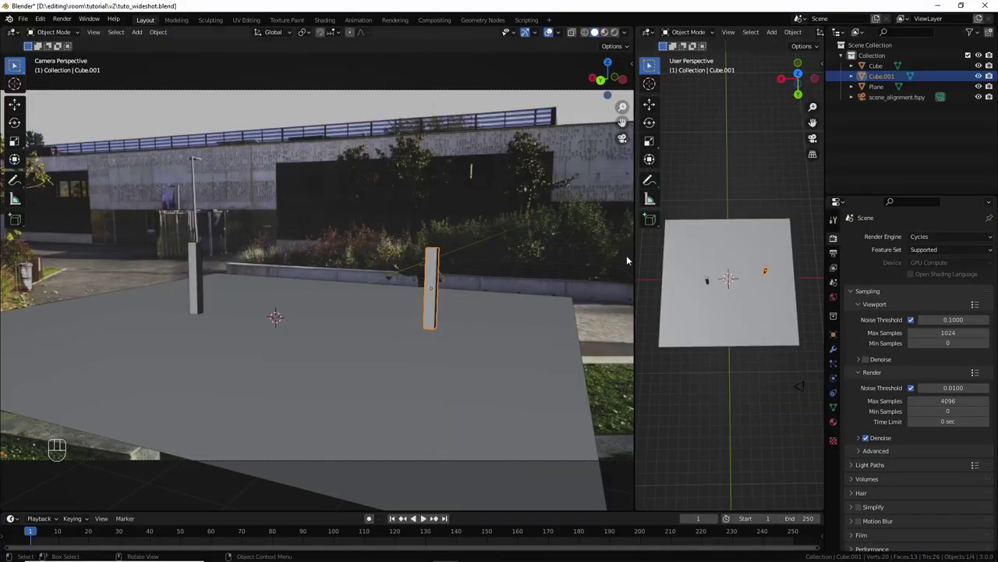
# - Back in Blender, widen the second viewport area and turn it into a Shader Editor showing the World nodes
pyautogui.moveTo(633, 265); pyautogui.dragTo(262, 265)
pyautogui.click(272, 32)
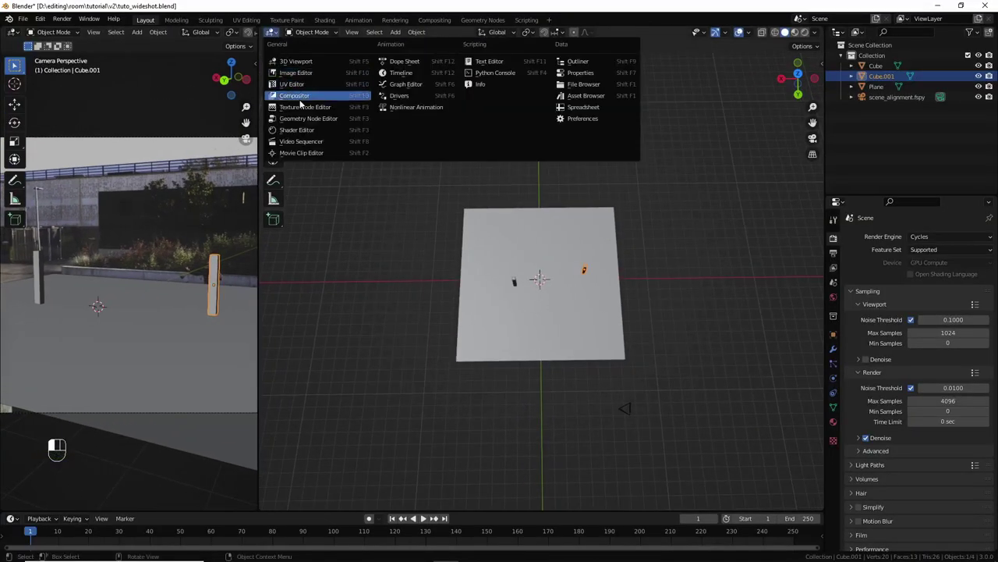
pyautogui.click(295, 130)
pyautogui.click(319, 32)
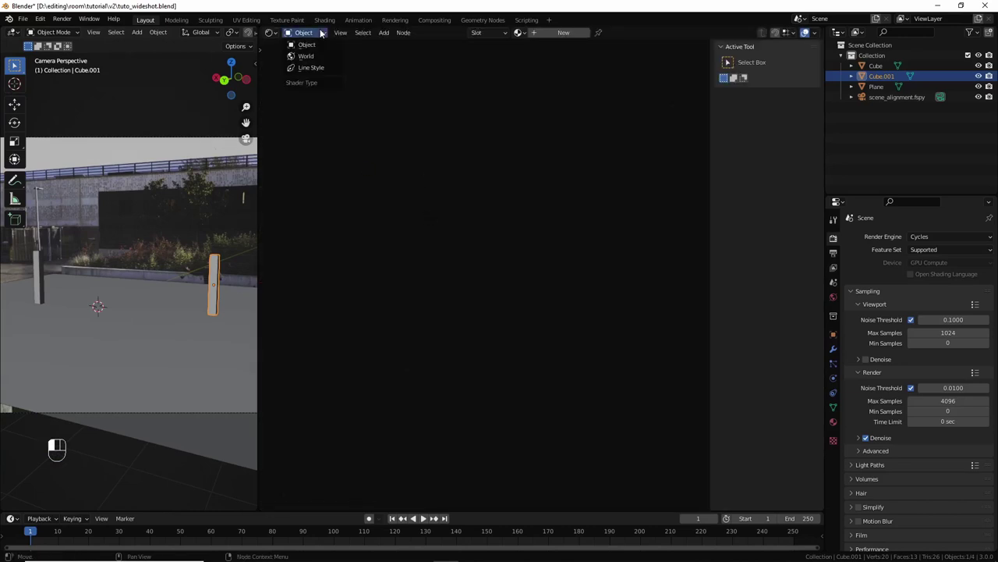
pyautogui.click(320, 57)
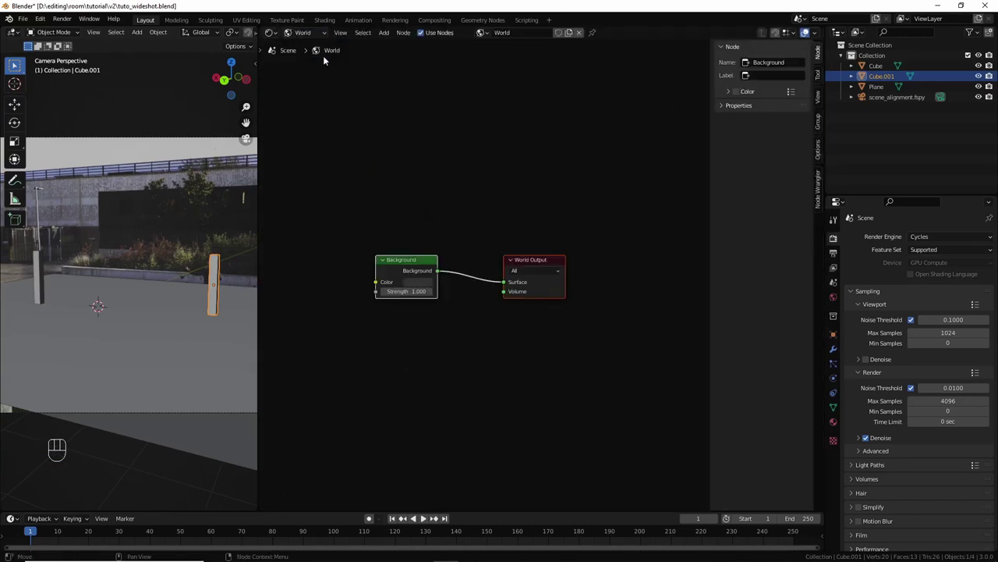
# - Add an Environment Texture node feeding the world Background color and load autumn_ground_2k.exr into it
pyautogui.hotkey('shift', 'a')
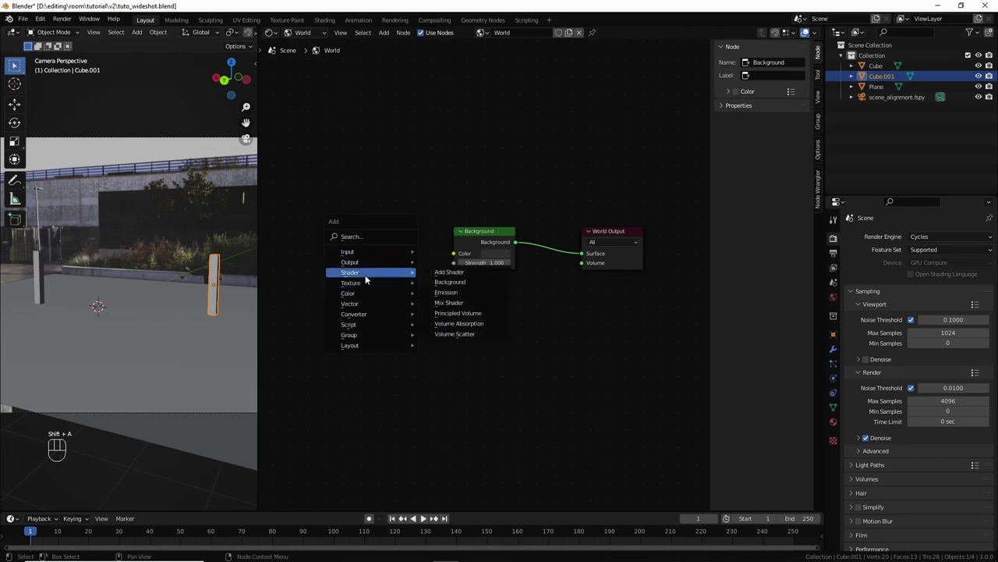
pyautogui.moveTo(364, 286)
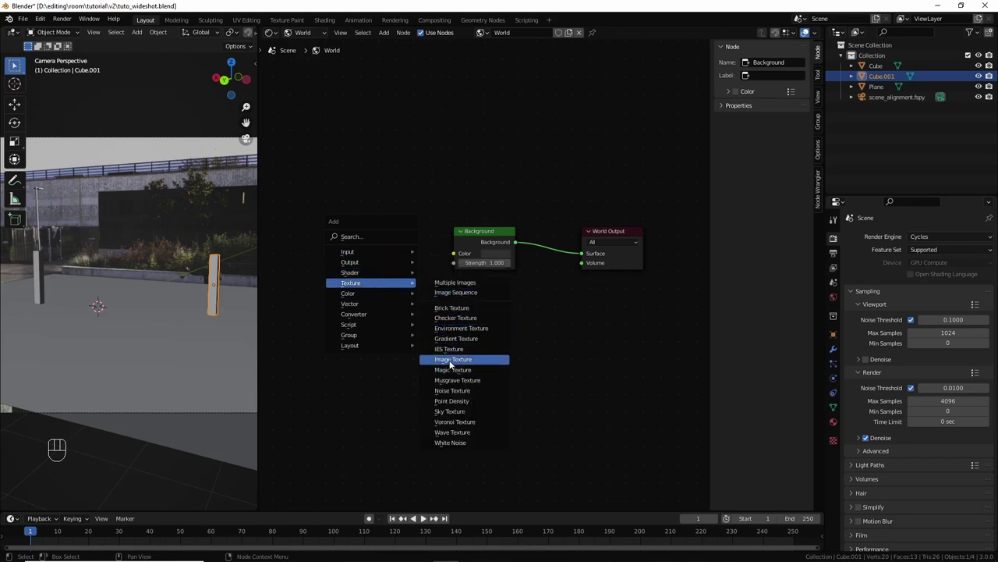
pyautogui.click(460, 328)
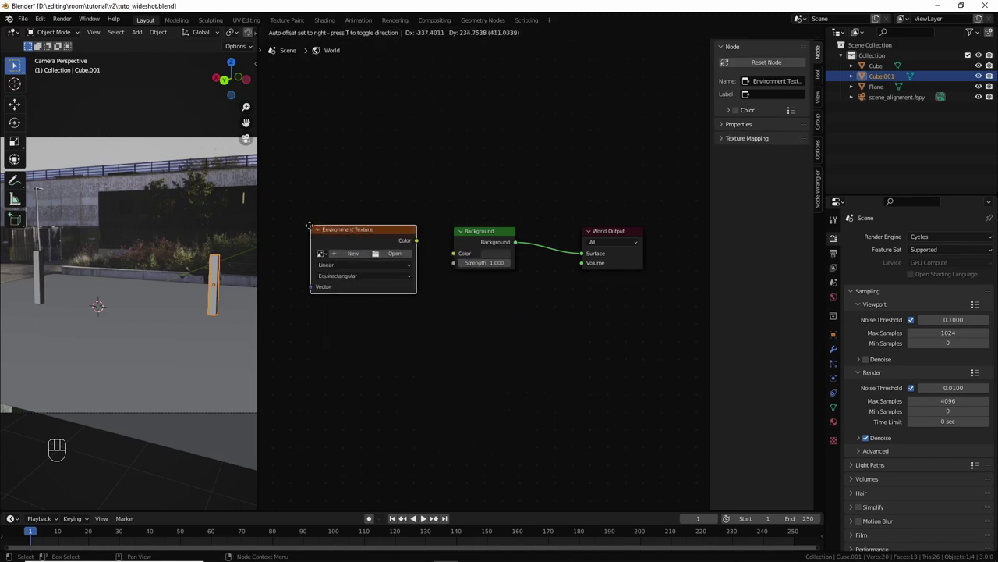
pyautogui.click(419, 241)
pyautogui.click(394, 253)
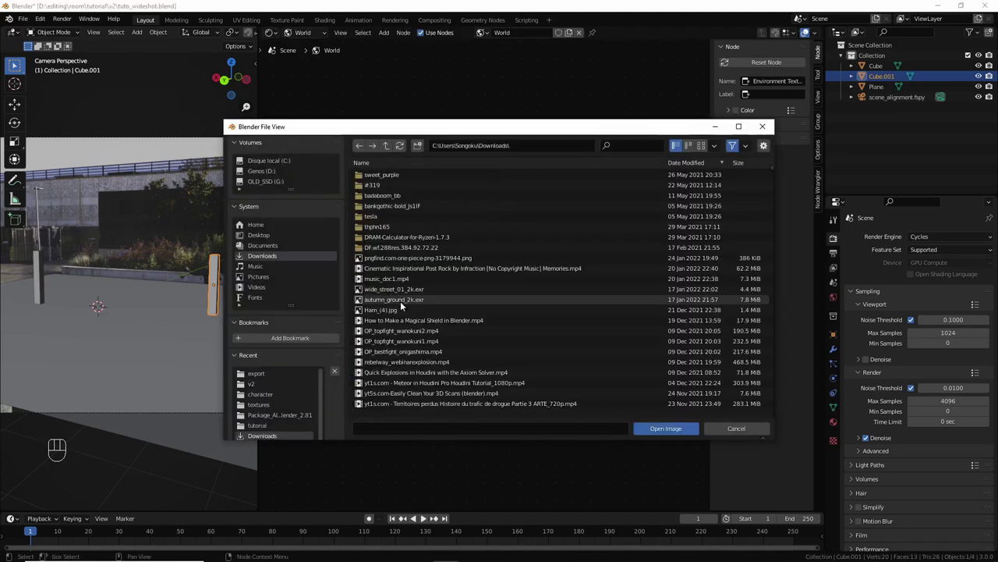
pyautogui.click(398, 299)
pyautogui.click(639, 429)
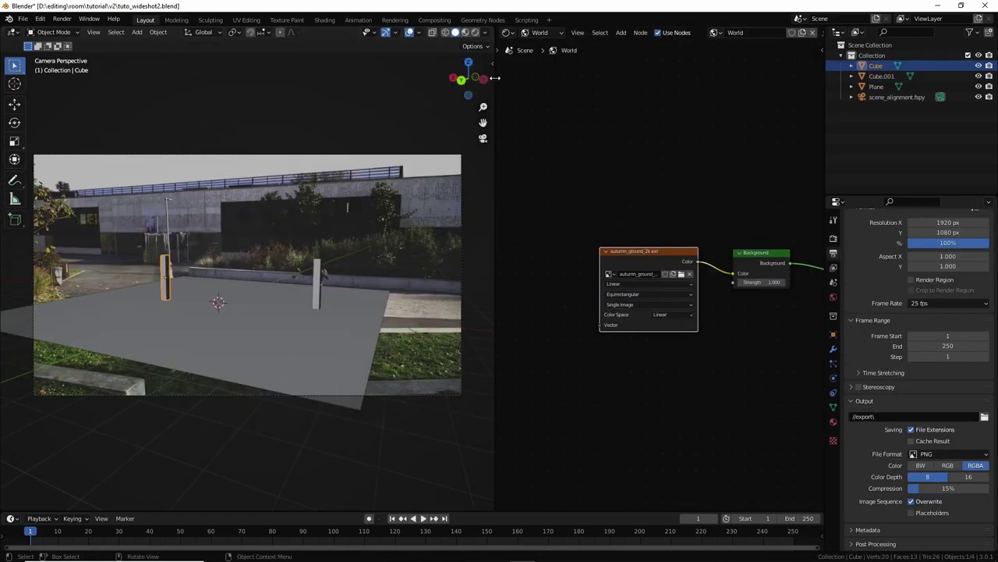
# - Enlarge the camera viewport, switch it to rendered shading, and inspect the HDRI environment around the scene
pyautogui.moveTo(495, 78); pyautogui.dragTo(669, 78)
pyautogui.click(652, 35)
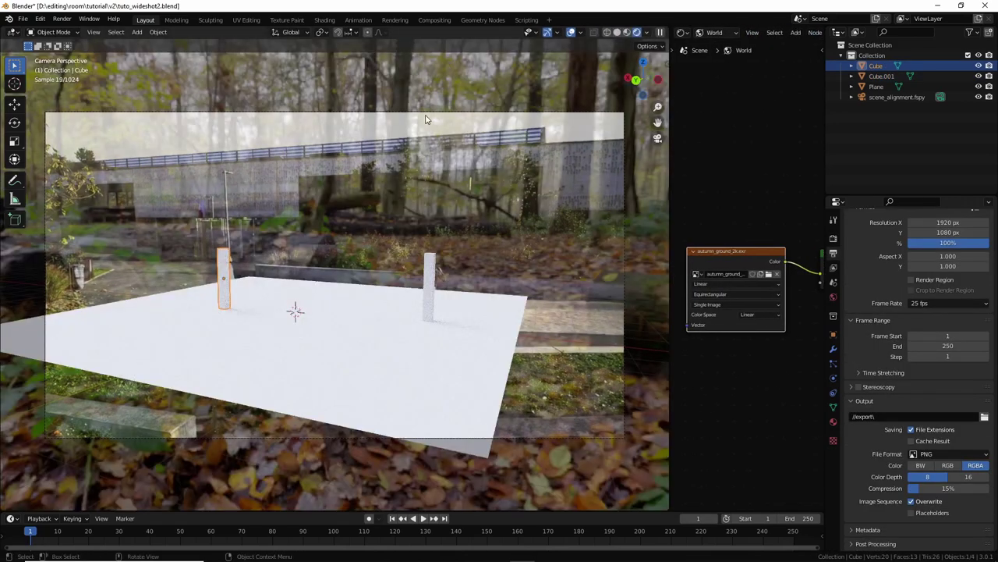
pyautogui.moveTo(427, 196); pyautogui.dragTo(346, 224, button='middle')
pyautogui.scroll(-5, 445, 234)
pyautogui.press('KP_0')
pyautogui.scroll(1, 591, 162)
pyautogui.click(974, 86)
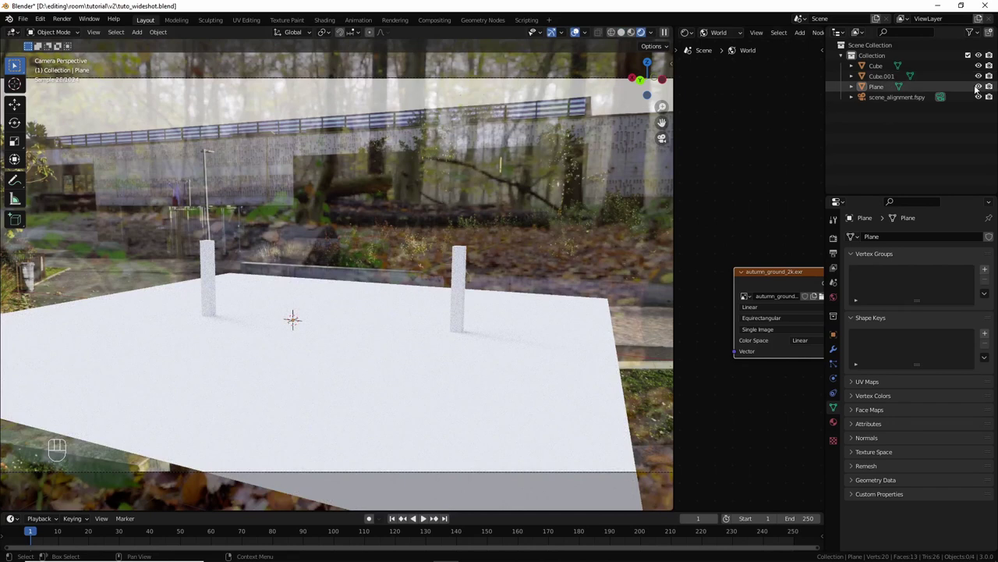
pyautogui.click(978, 87)
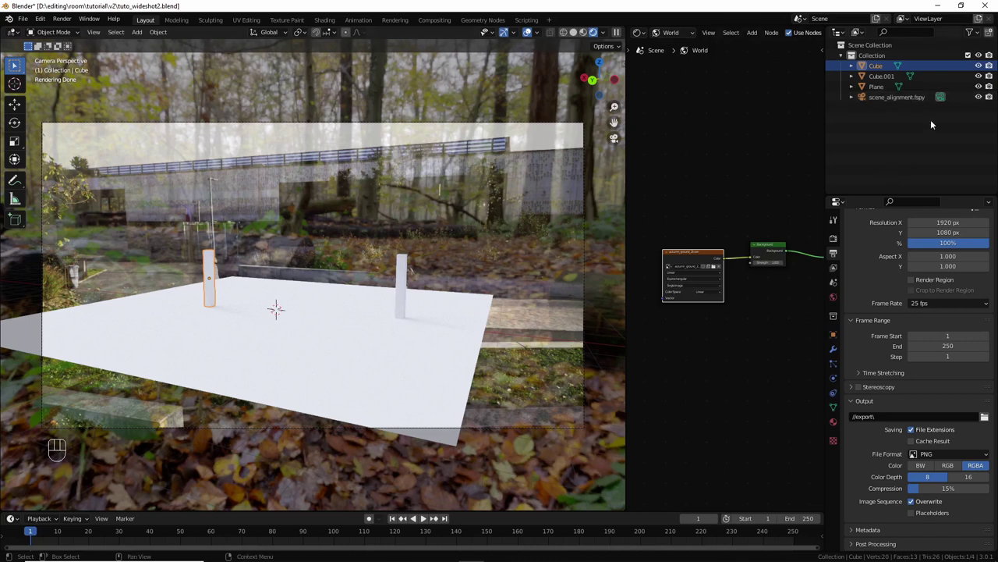
# - Set the opacity of the scene_alignment.fspy camera's background image to 1.000
pyautogui.click(905, 98)
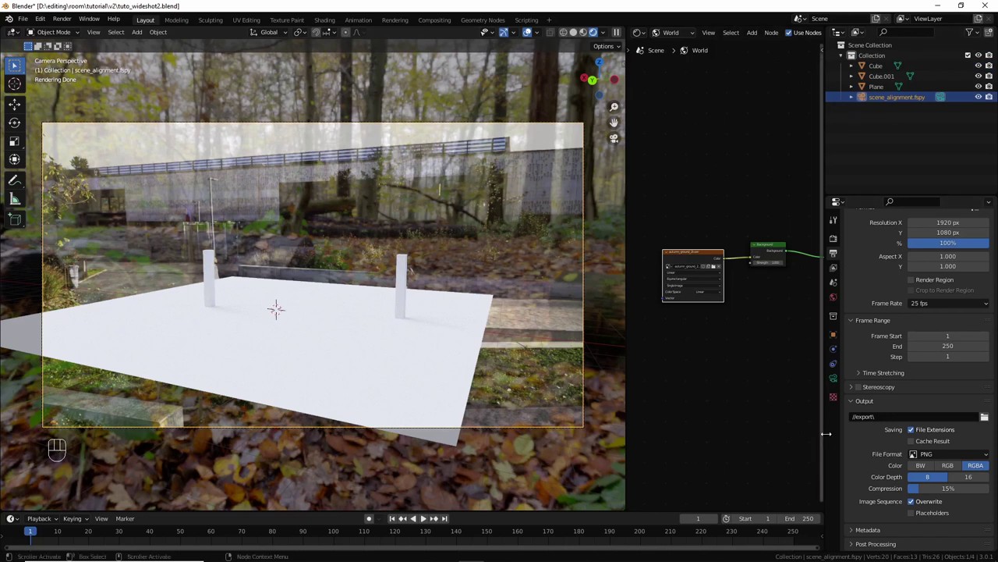
pyautogui.click(832, 380)
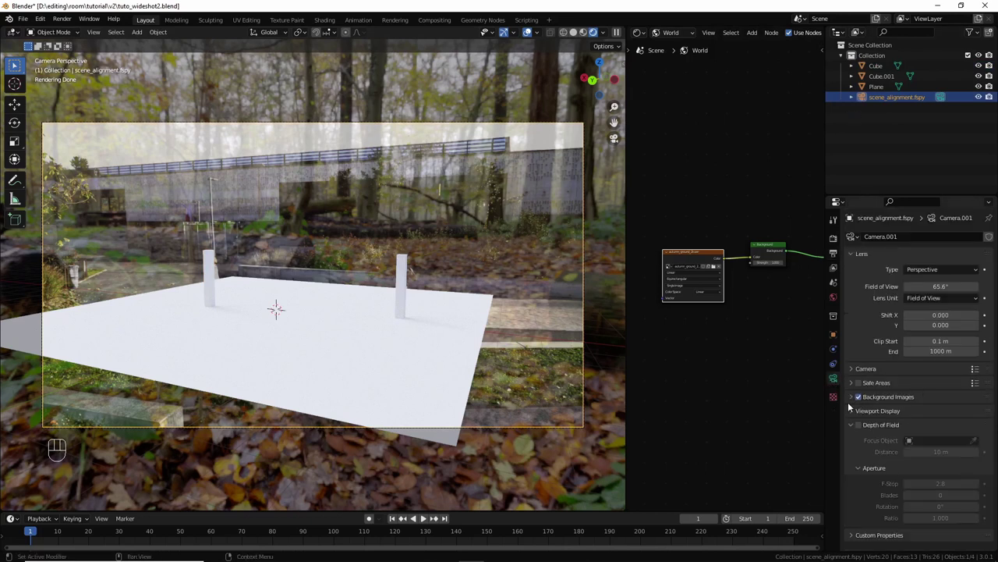
pyautogui.click(851, 396)
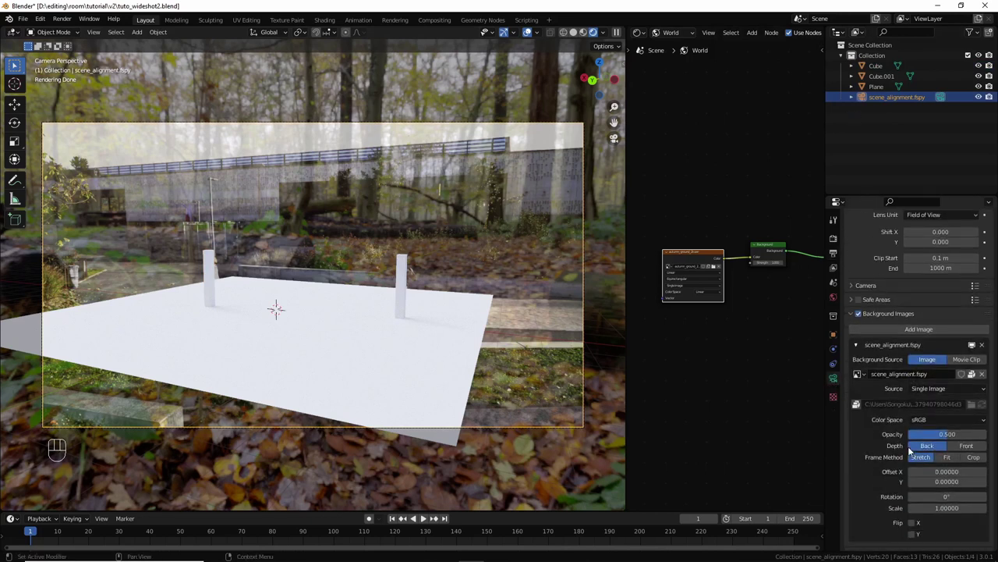
pyautogui.scroll(-3, 910, 461)
pyautogui.moveTo(936, 437); pyautogui.dragTo(979, 437)
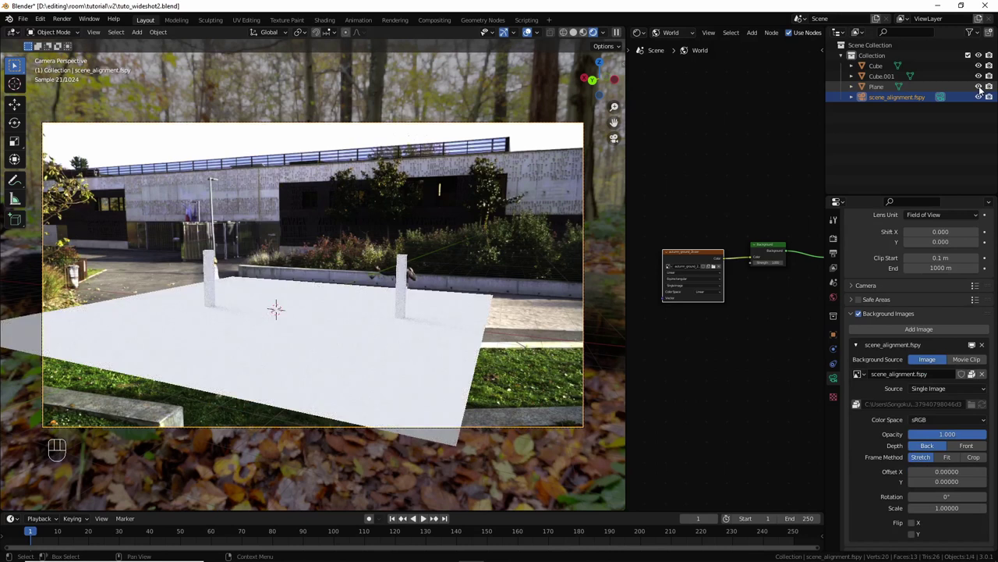
# - Compare the rendered pillars over the footage with and without the ground plane, and leave the plane hidden in the viewport
pyautogui.click(979, 87)
pyautogui.click(979, 87)
pyautogui.click(979, 87)
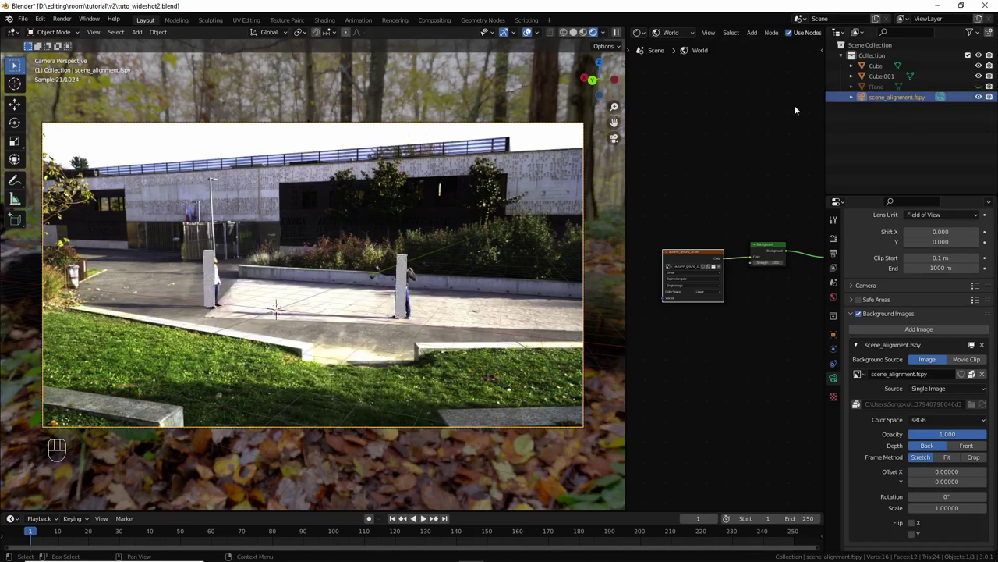
pyautogui.click(980, 88)
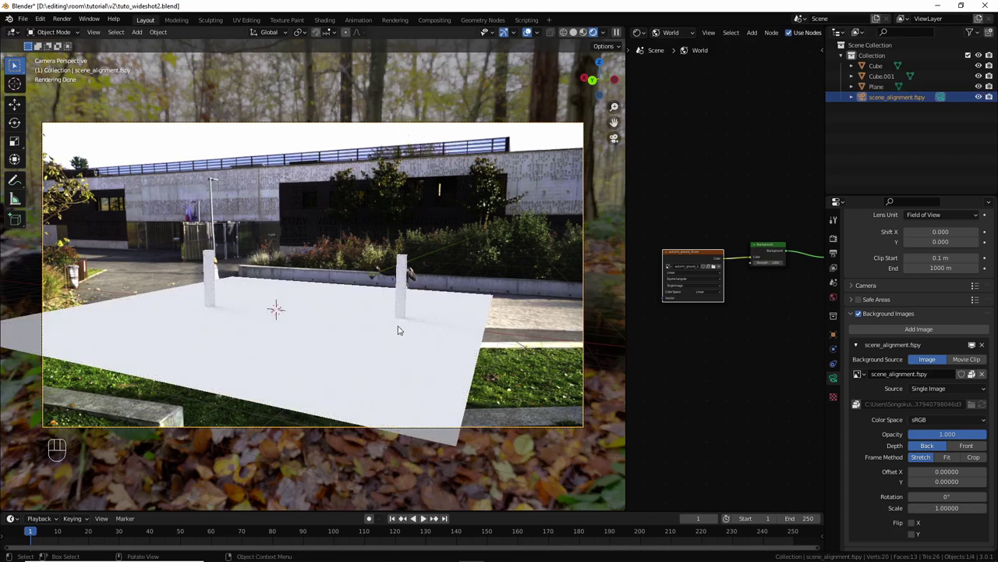
pyautogui.click(980, 88)
pyautogui.click(980, 88)
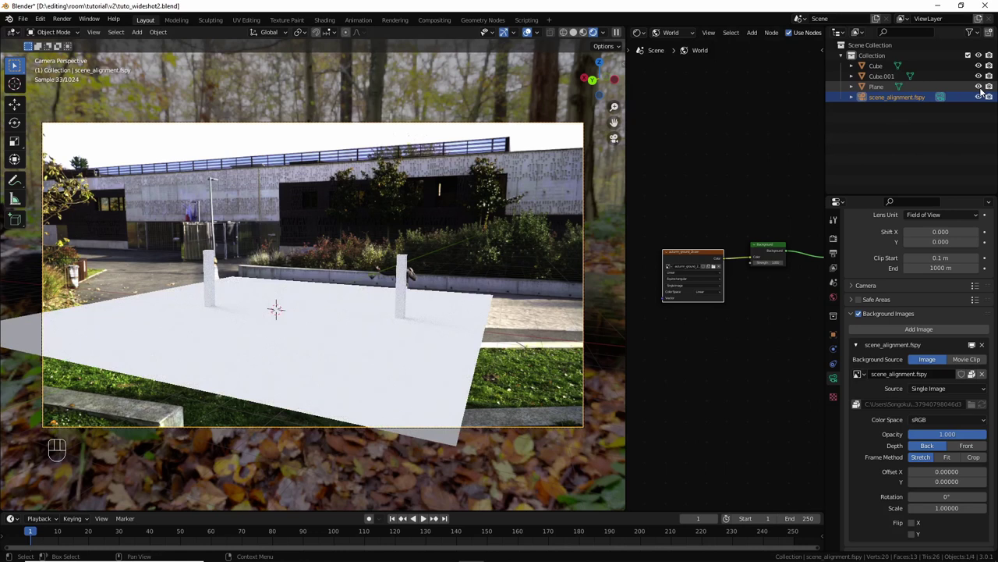
pyautogui.click(979, 87)
pyautogui.click(980, 88)
pyautogui.click(979, 87)
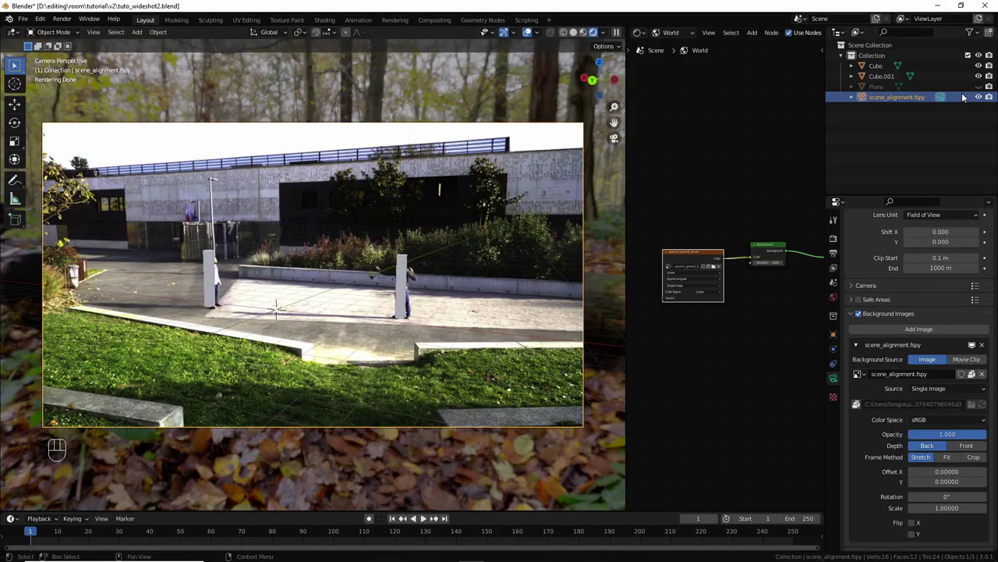
# - Make the ground plane visible in the camera viewport again and widen the world node editor
pyautogui.click(978, 86)
pyautogui.click(978, 87)
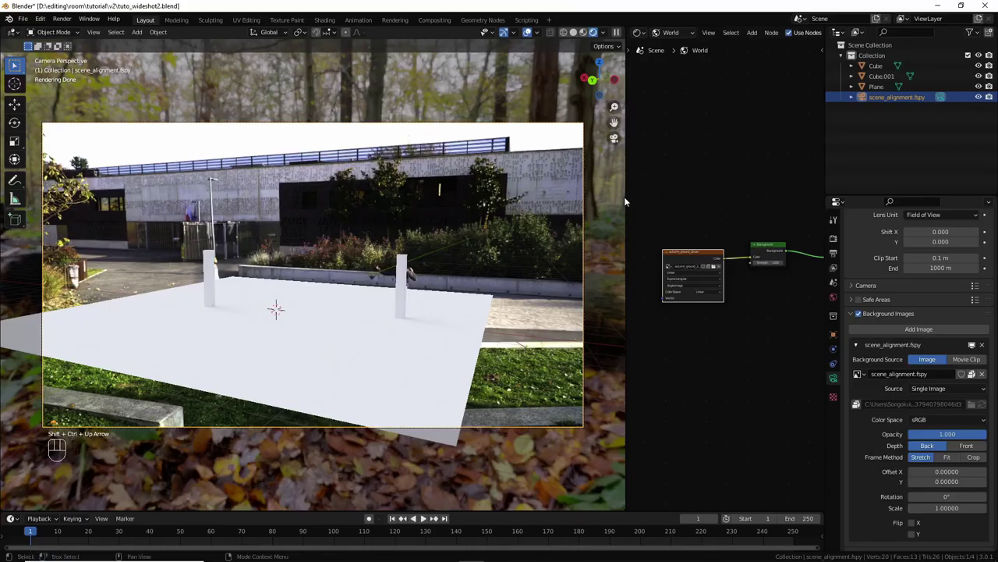
pyautogui.moveTo(624, 196); pyautogui.dragTo(409, 194)
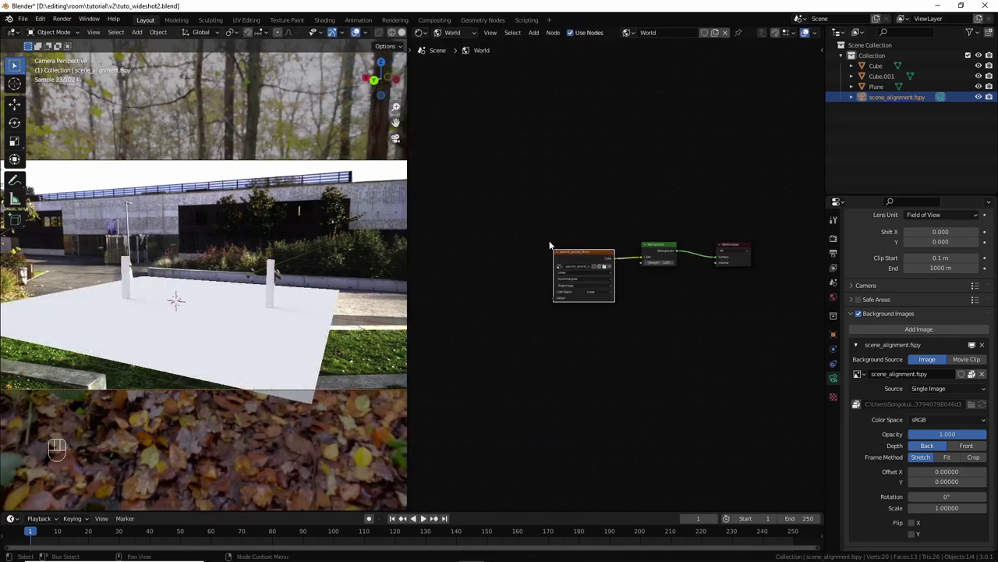
pyautogui.scroll(2, 550, 247)
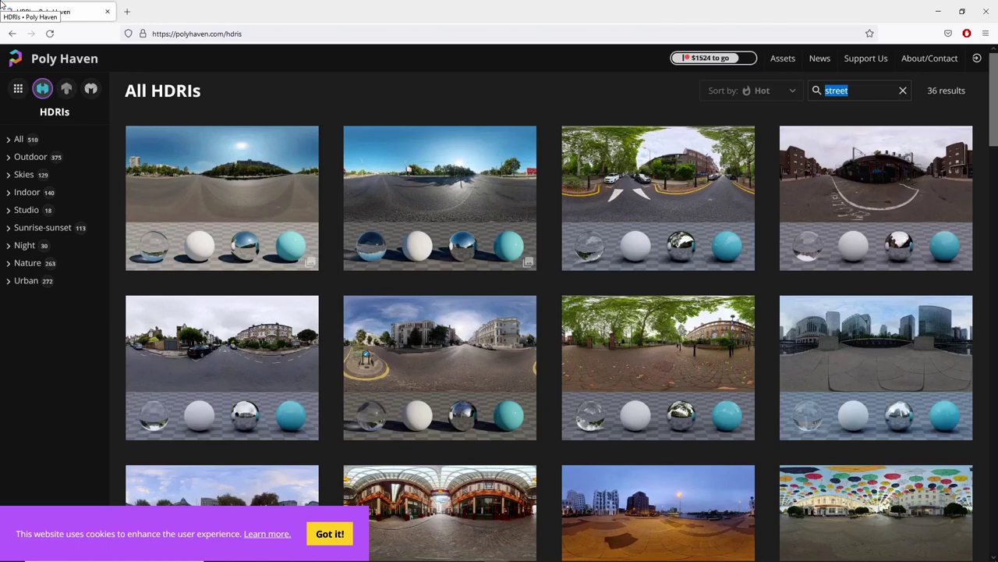
# - Browse the street HDRIs on Poly Haven, then return to Blender and replace the environment texture's image with wide_street_01_2k.exr
pyautogui.scroll(-3, 237, 282)
pyautogui.scroll(3, 240, 273)
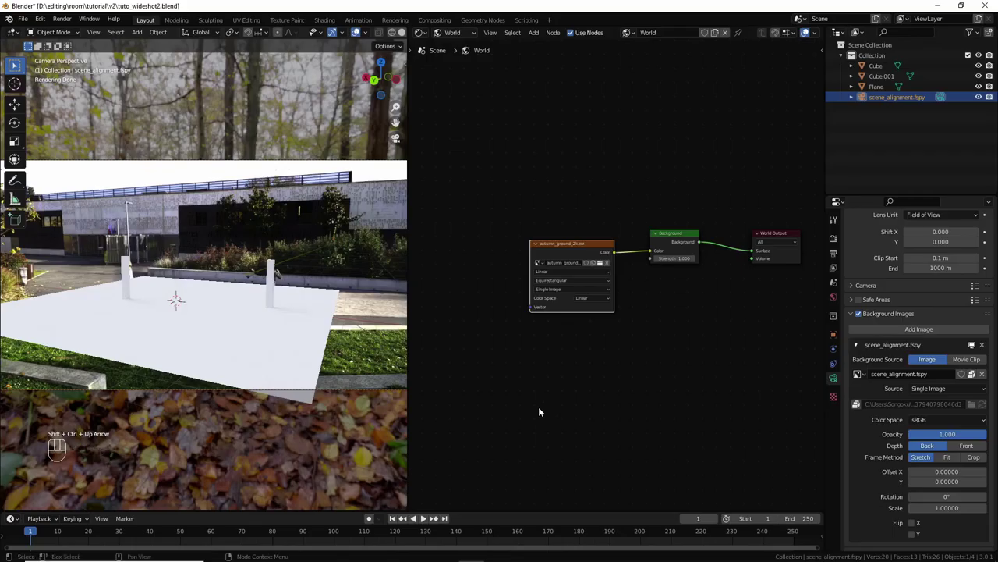
pyautogui.scroll(2, 506, 195)
pyautogui.scroll(-1, 505, 195)
pyautogui.click(598, 262)
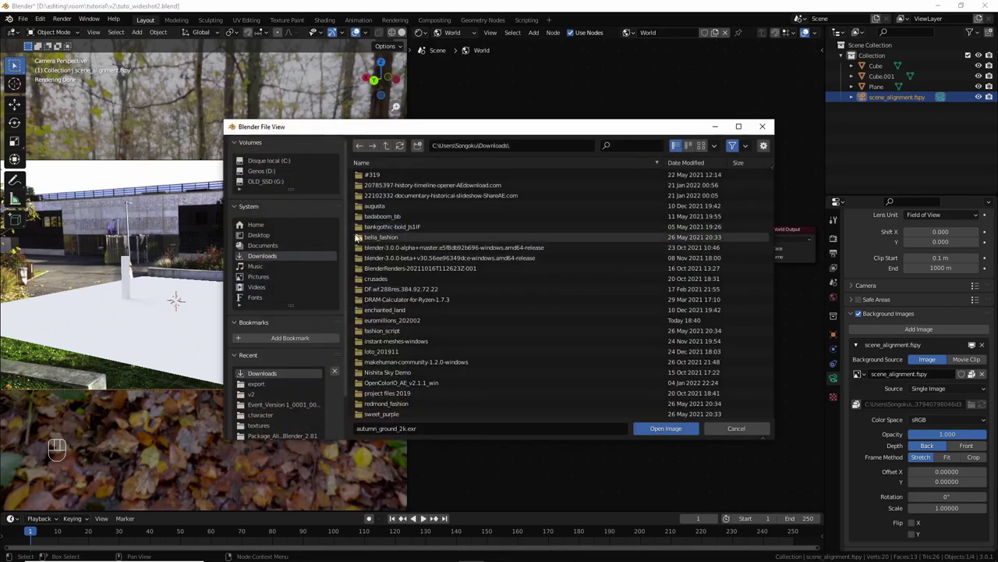
pyautogui.click(394, 331)
pyautogui.click(665, 428)
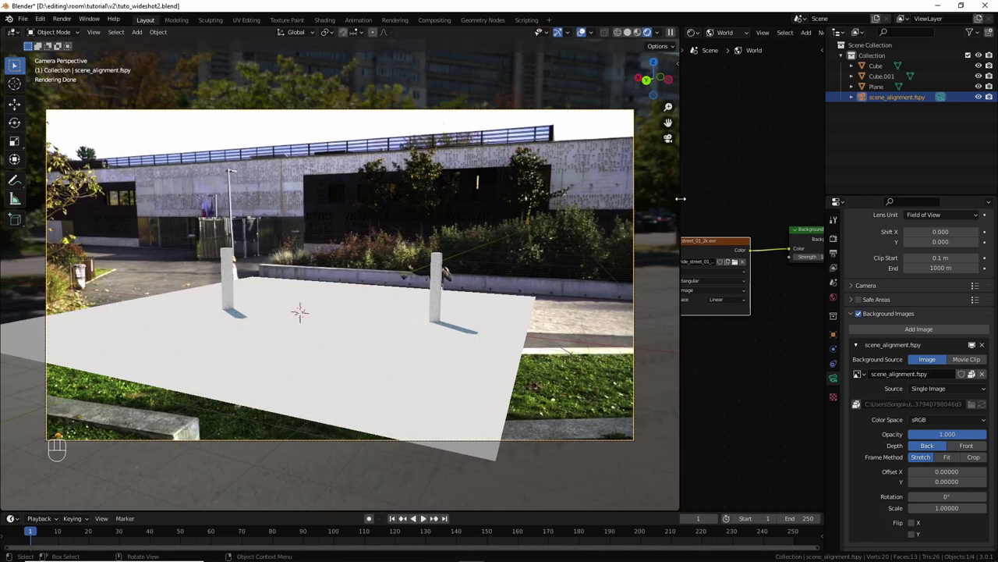
# - Add linked Texture Coordinate and Mapping nodes in front of the wide_street_01_2k.exr environment texture
pyautogui.moveTo(680, 199); pyautogui.dragTo(532, 199)
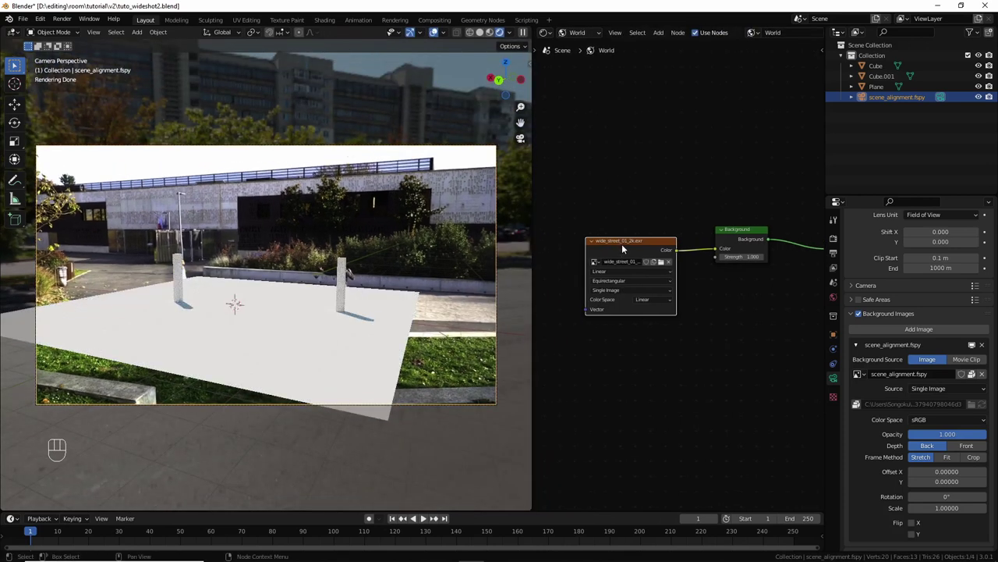
pyautogui.hotkey('ctrl', 't')
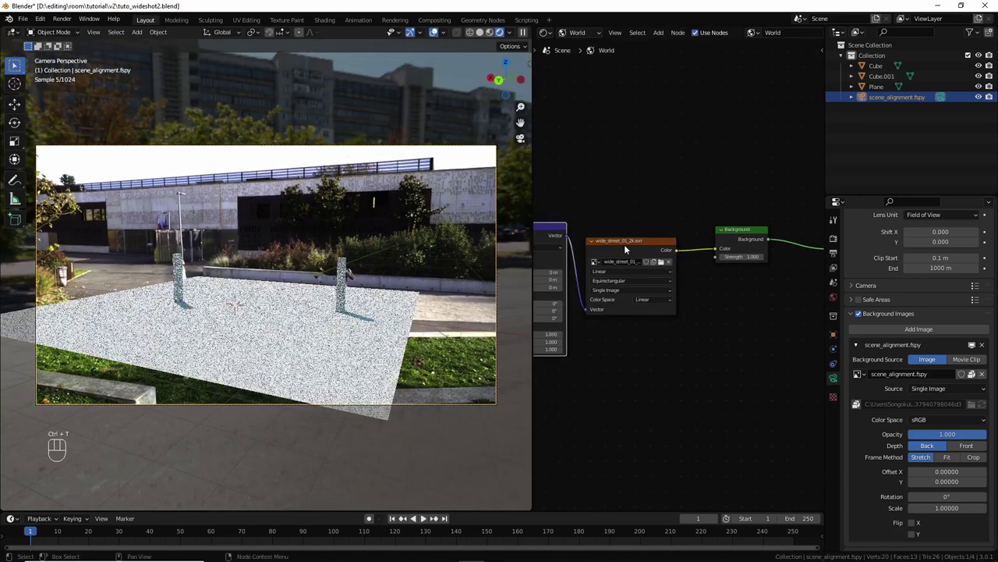
pyautogui.moveTo(610, 360); pyautogui.dragTo(716, 356, button='middle')
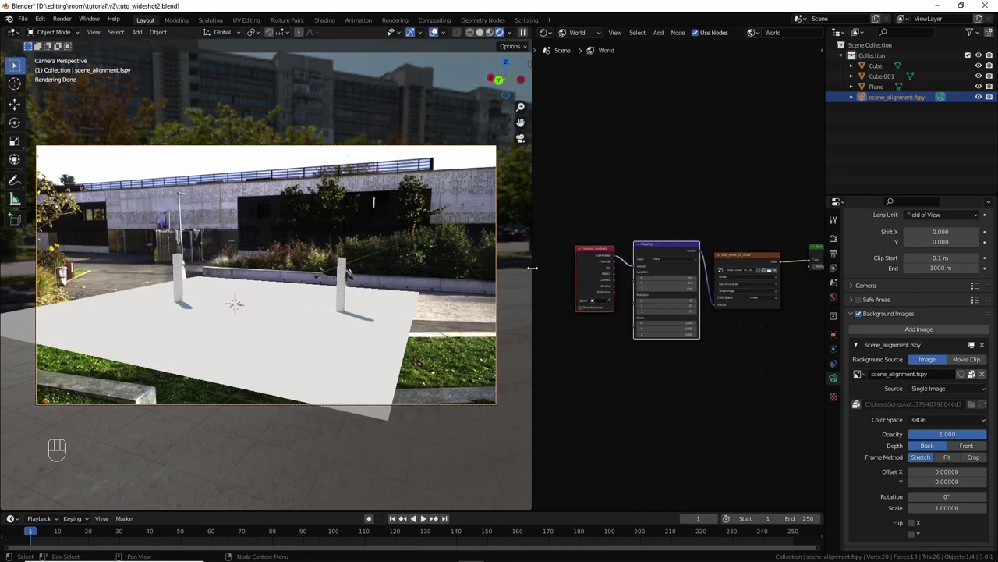
# - Look up the Node Wrangler add-on in the preferences with the search text "wra" to check whether it is enabled
pyautogui.click(89, 18)
pyautogui.click(41, 20)
pyautogui.click(65, 167)
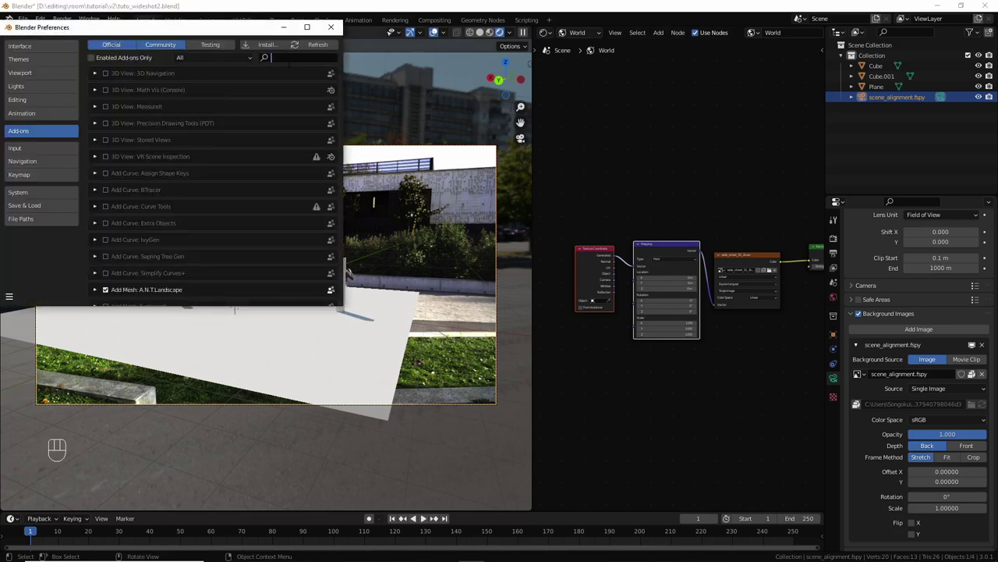
pyautogui.write('wra')
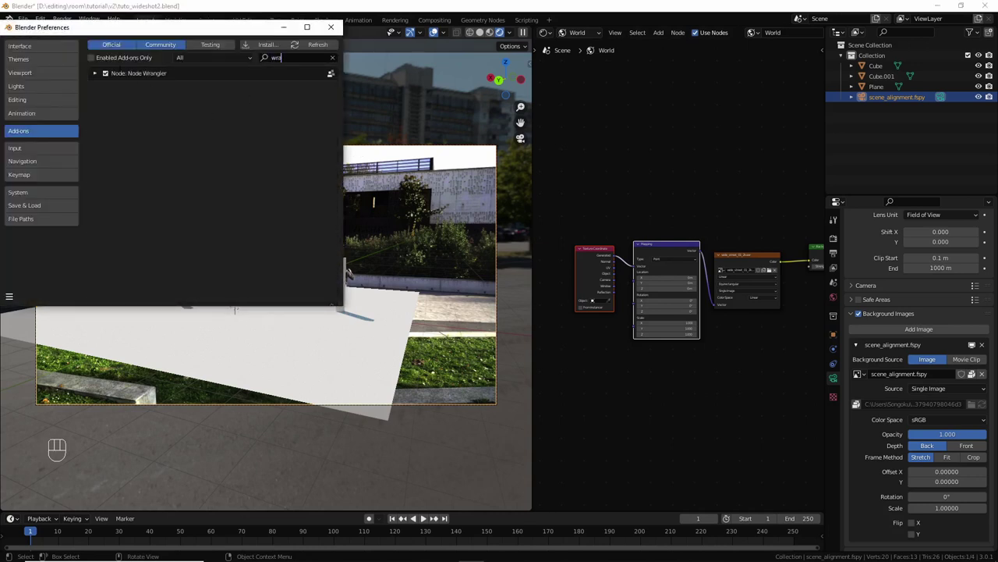
pyautogui.click(331, 27)
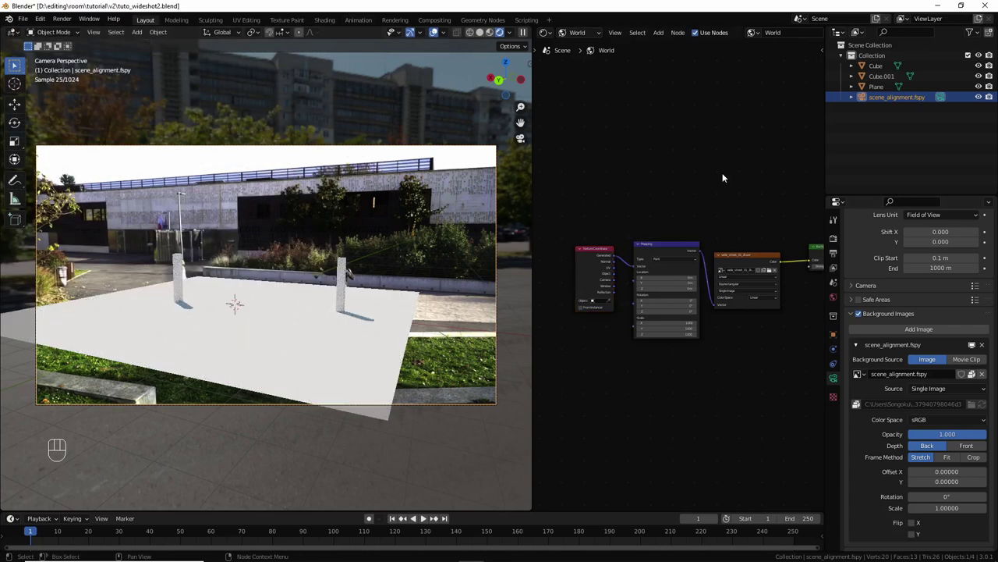
# - Rotate the HDRI lighting by setting the Mapping node's Z rotation to 119°
pyautogui.scroll(2, 677, 340)
pyautogui.scroll(2, 607, 322)
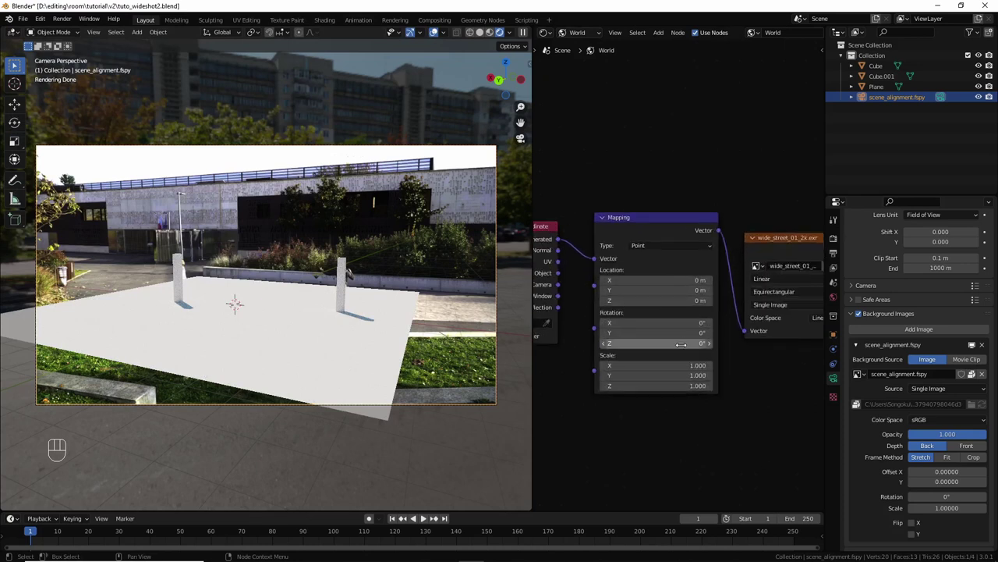
pyautogui.moveTo(680, 344); pyautogui.dragTo(612, 341)
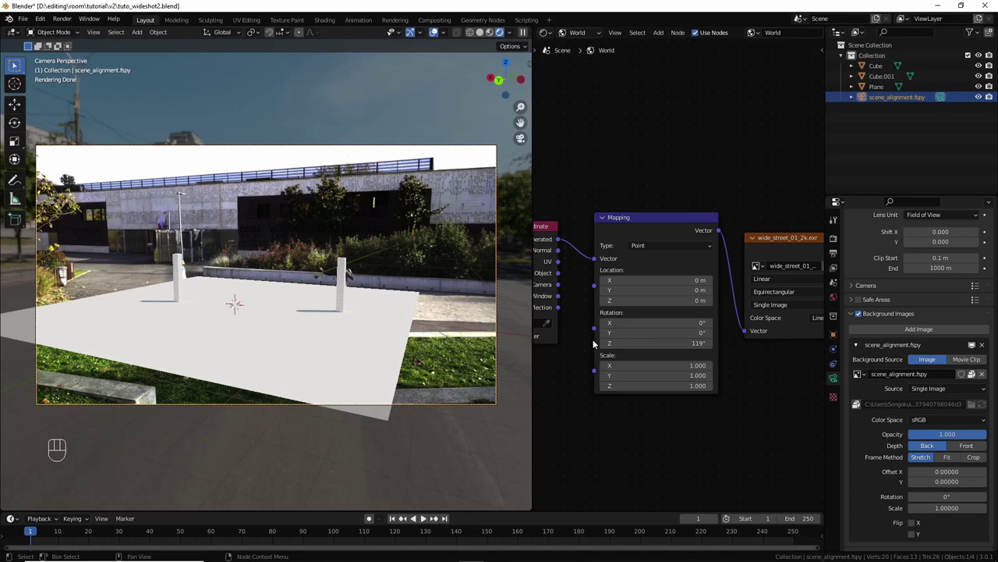
# - Switch to the browser to review Poly Haven's street HDRIs again, and return to Blender
pyautogui.moveTo(499, 551)
pyautogui.click(555, 511)
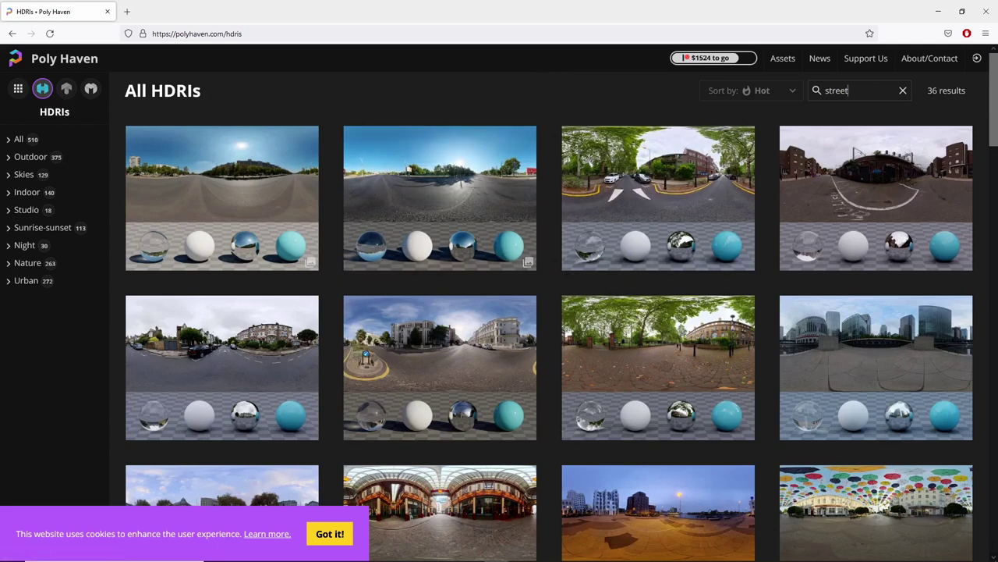
pyautogui.moveTo(514, 556)
pyautogui.click(472, 552)
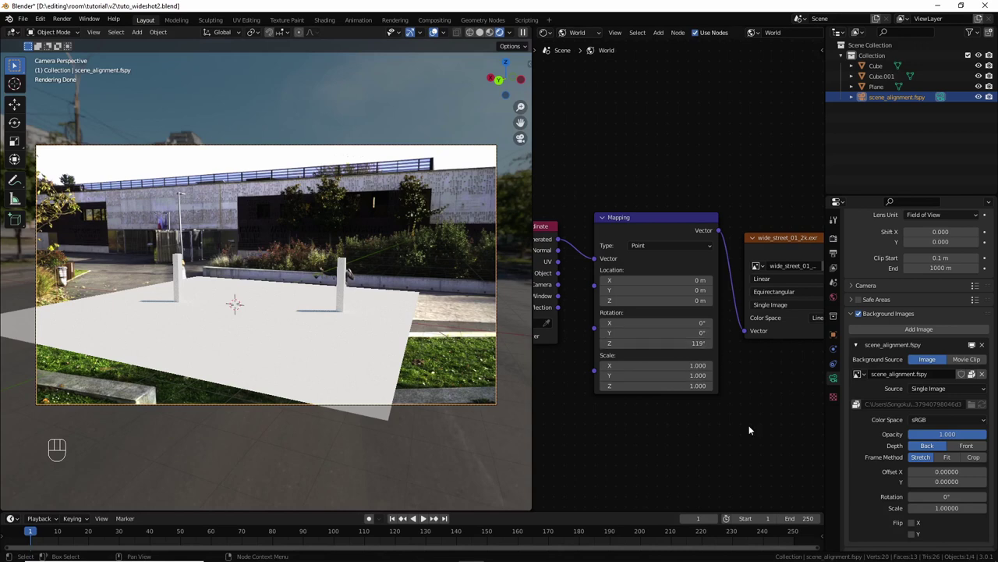
# - Set the Mapping node's Y rotation to 30.2° and inspect the tilted environment from outside the camera, returning to the camera view
pyautogui.moveTo(663, 333); pyautogui.dragTo(731, 332)
pyautogui.moveTo(348, 109); pyautogui.dragTo(358, 231, button='middle')
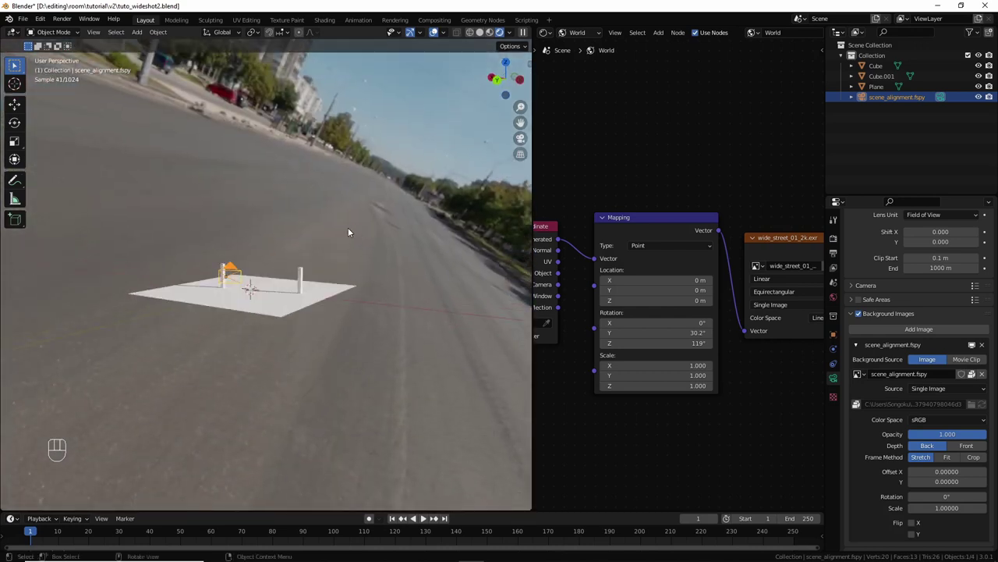
pyautogui.press('KP_0')
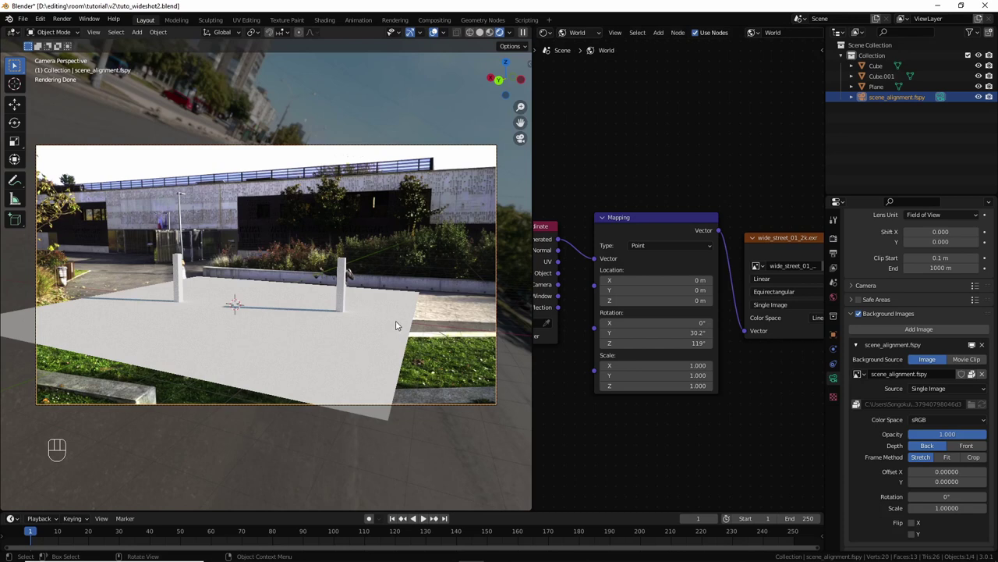
# - Compare the footage with the ground plane hidden and shown, and fine-tune the Mapping node's Y rotation to match the pillar shadows
pyautogui.click(981, 87)
pyautogui.click(981, 86)
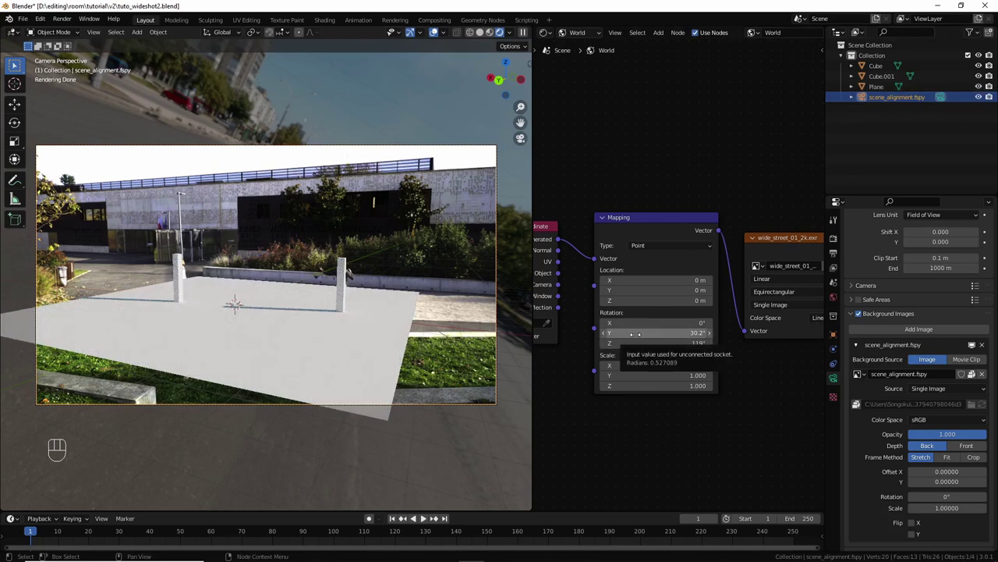
pyautogui.moveTo(637, 333); pyautogui.dragTo(664, 334)
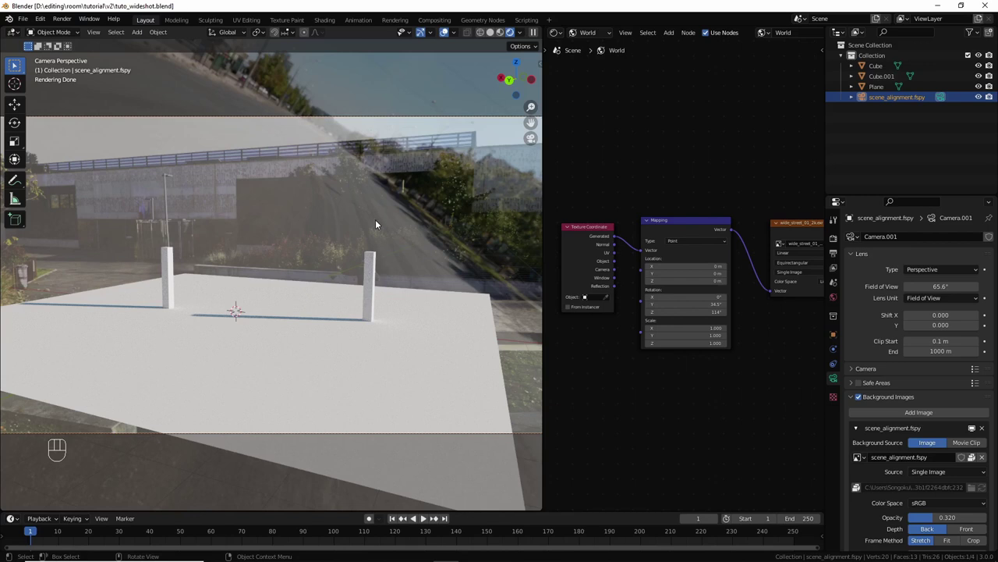
pyautogui.hotkey('shift', 'a')
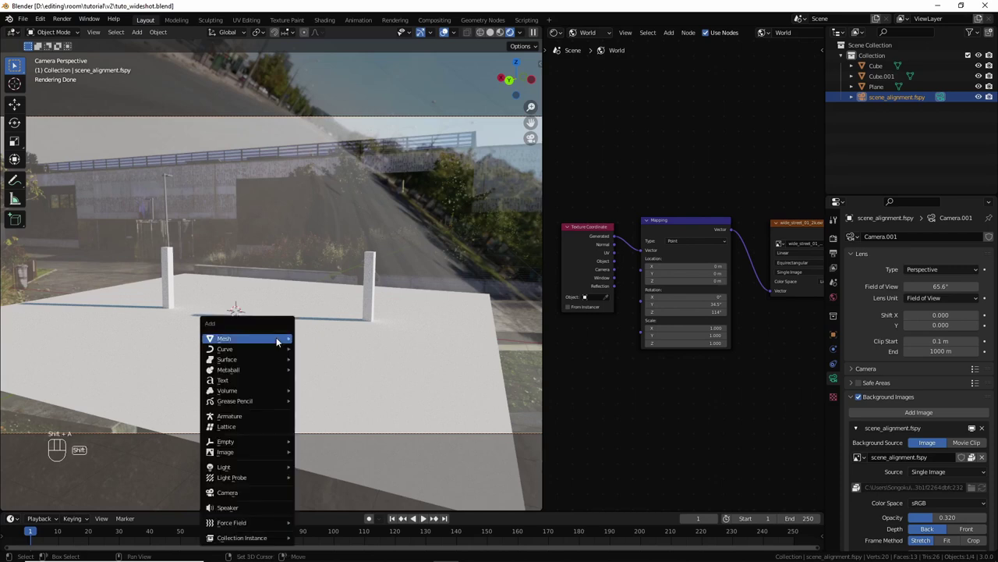
pyautogui.moveTo(278, 340)
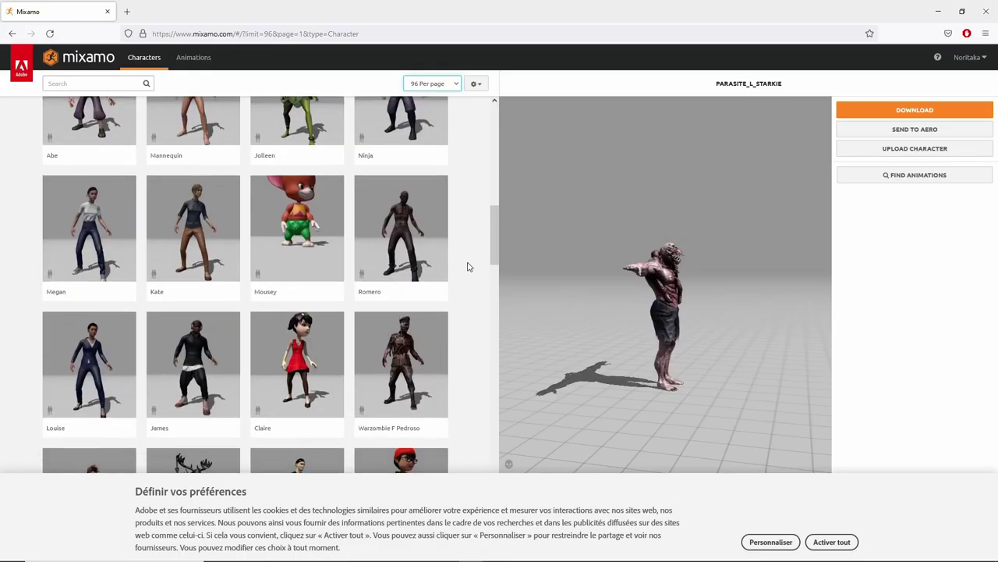
# - Browse the Mixamo character library in the browser and use the Parasite L Starkie character
pyautogui.scroll(-3, 468, 267)
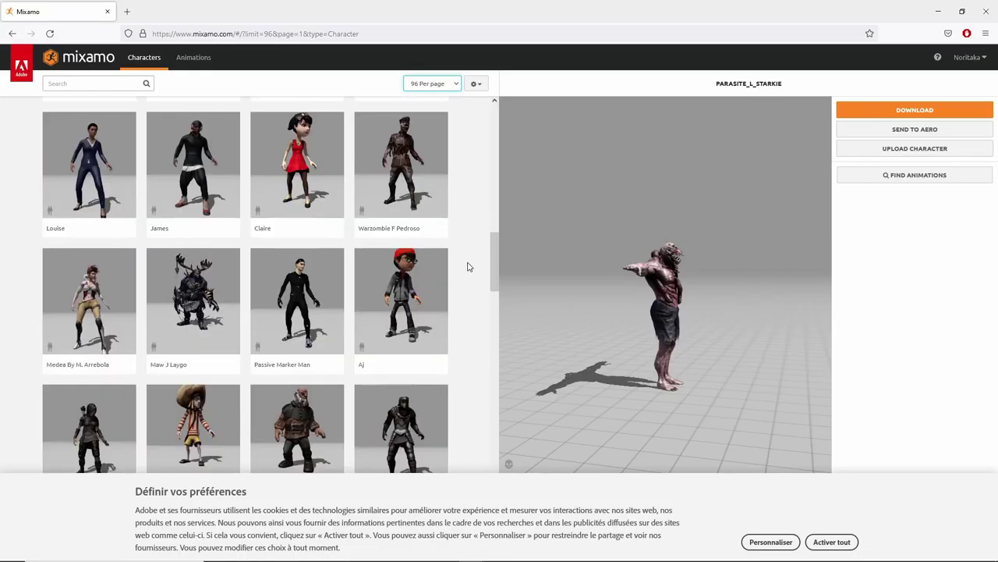
pyautogui.scroll(-6, 468, 267)
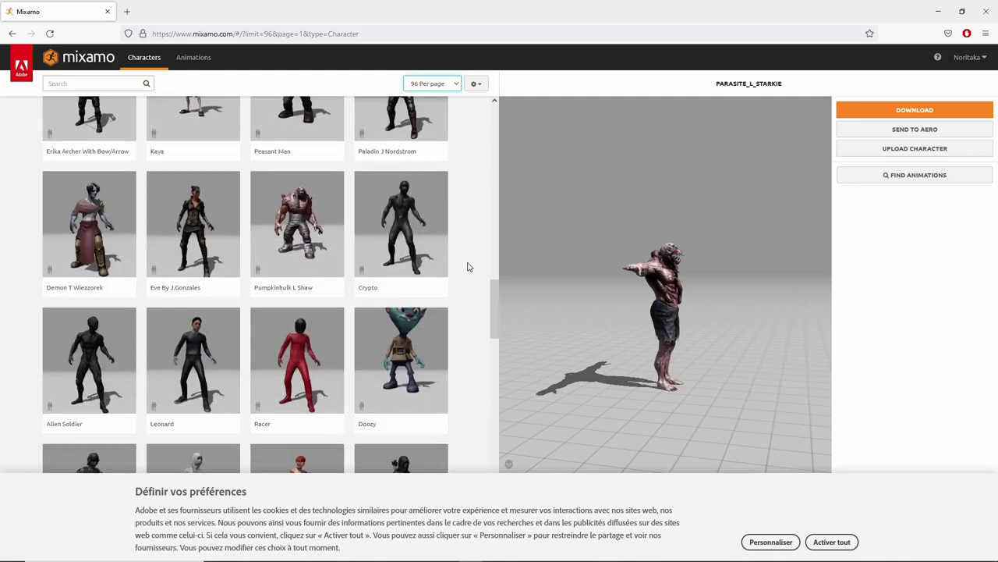
pyautogui.scroll(-9, 468, 267)
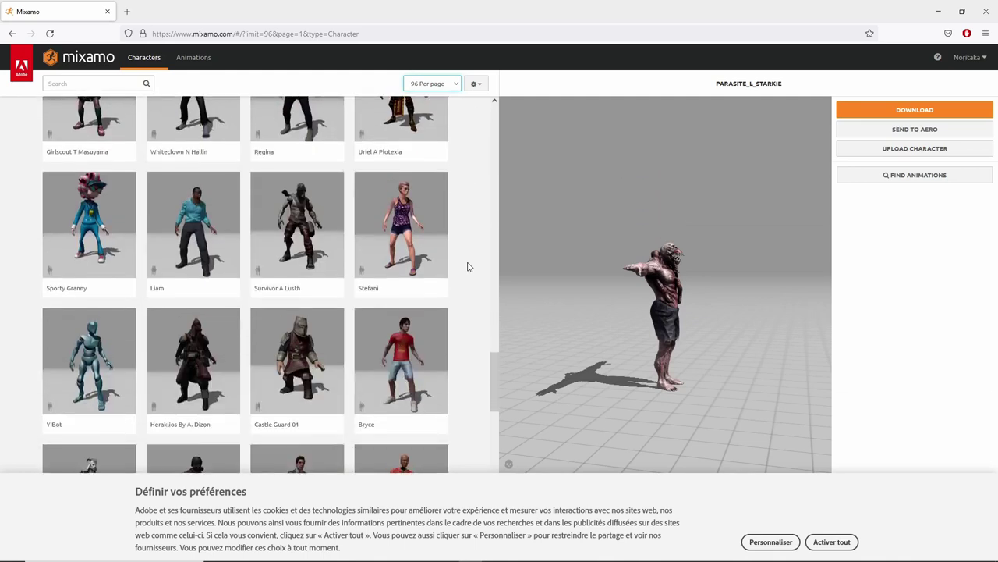
pyautogui.scroll(-8, 468, 267)
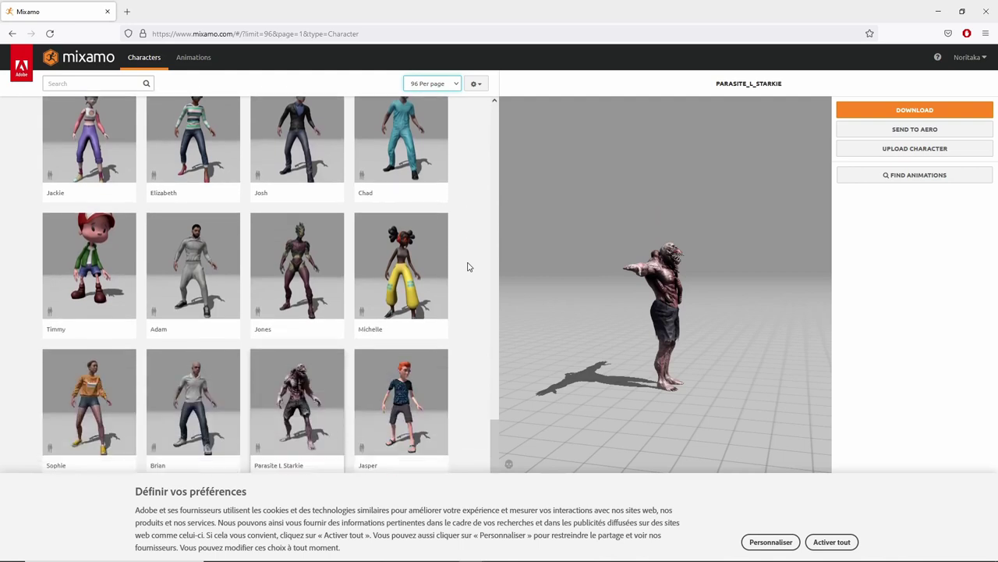
pyautogui.click(409, 243)
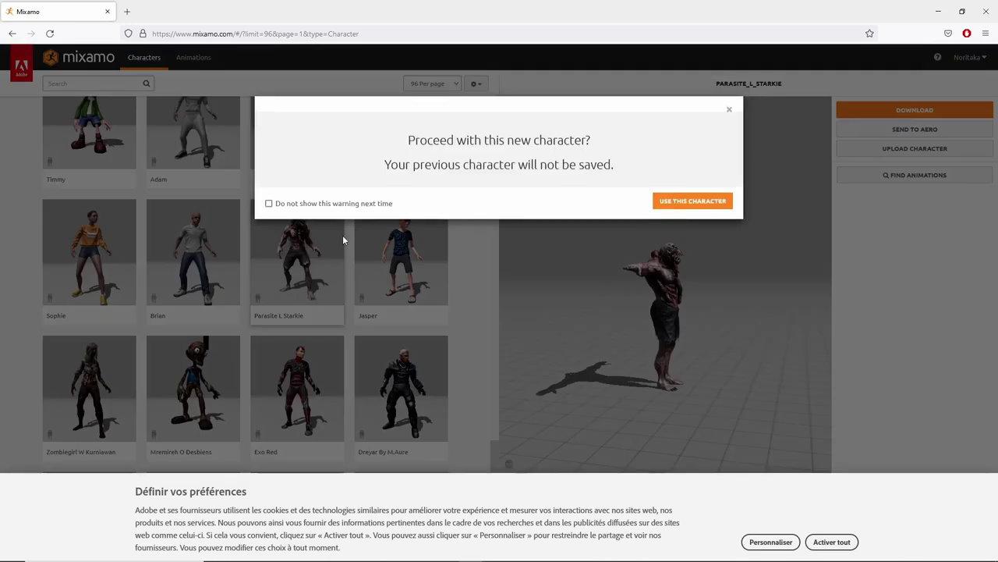
pyautogui.click(708, 204)
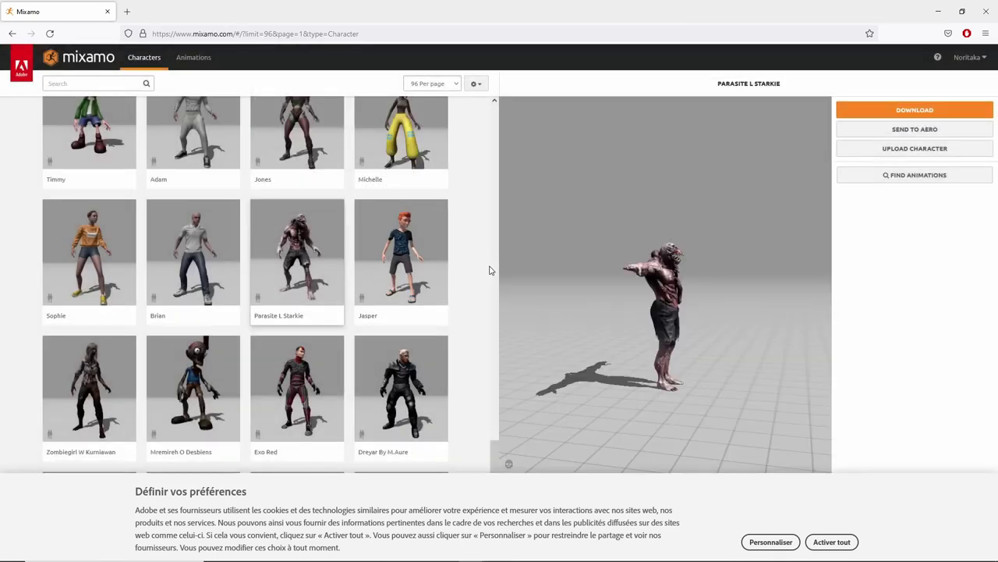
# - Filter the Mixamo animations by the Combat genre and apply Standing Taunt Battlecry to the character
pyautogui.click(195, 59)
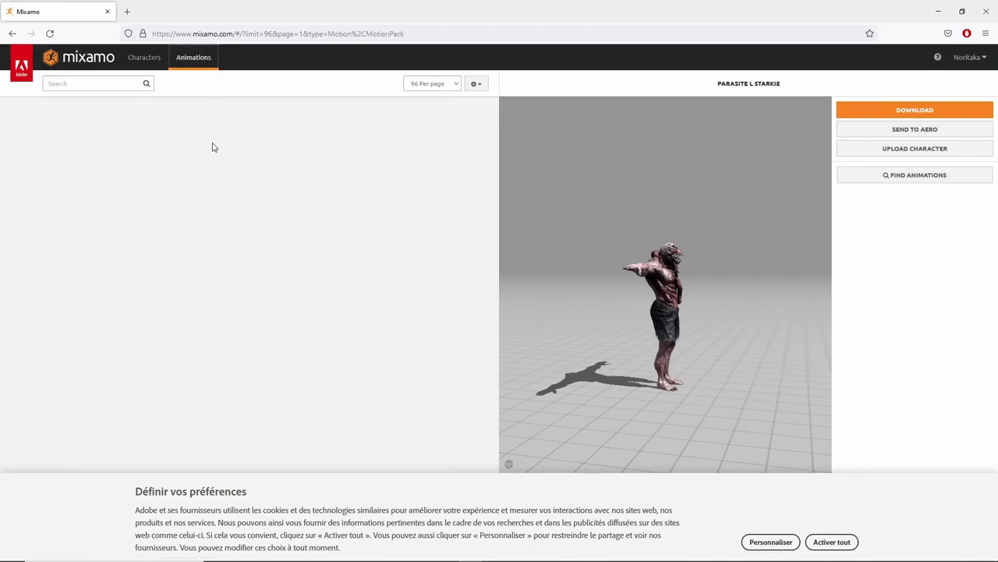
pyautogui.click(136, 83)
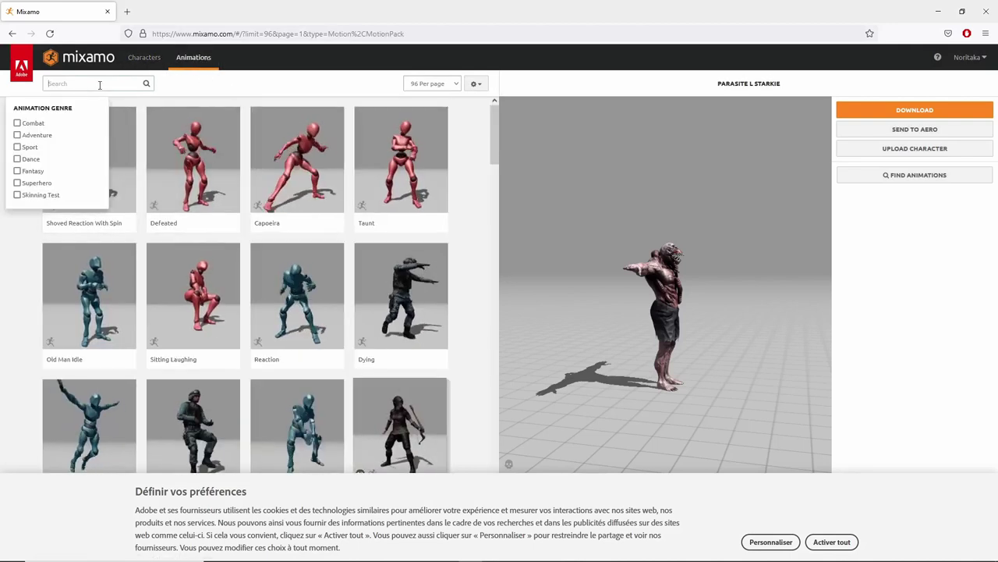
pyautogui.click(18, 123)
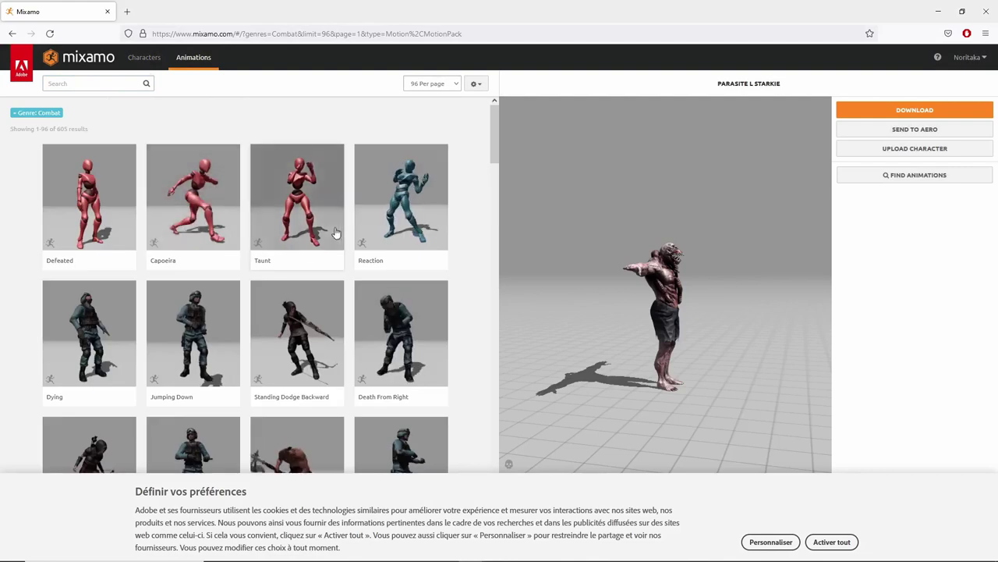
pyautogui.scroll(-1, 254, 281)
pyautogui.scroll(-2, 254, 281)
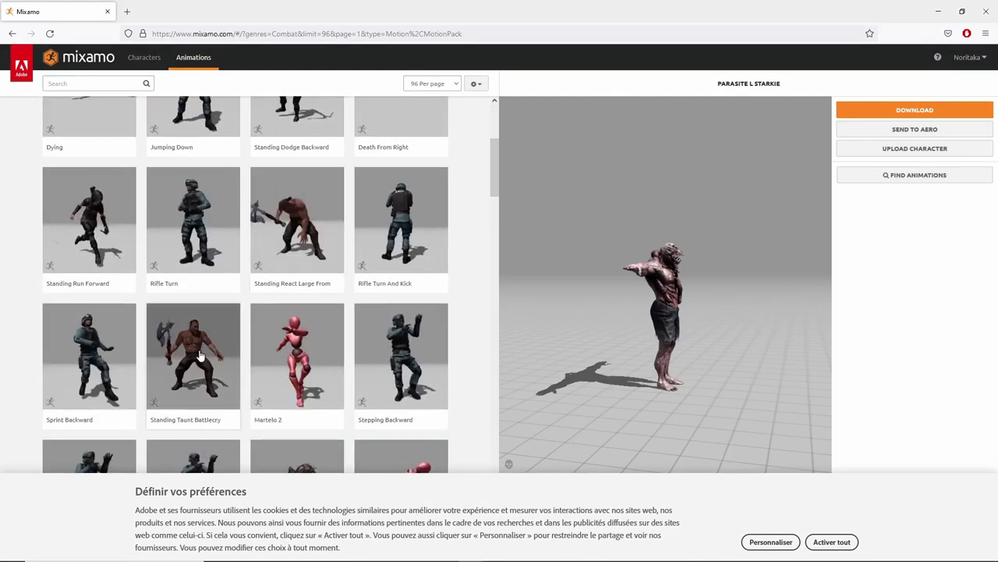
pyautogui.scroll(-1, 188, 376)
pyautogui.click(192, 265)
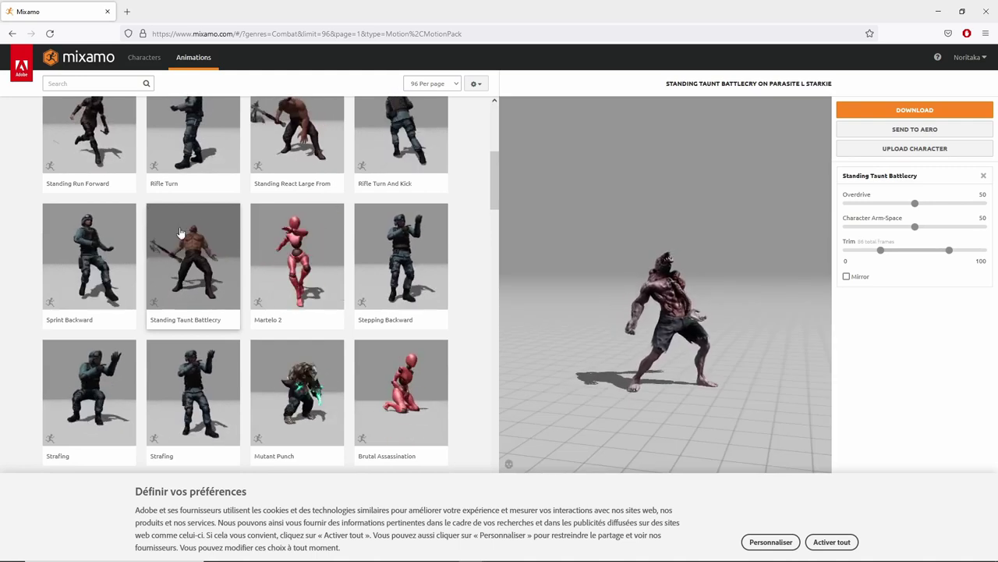
# - Download the animated character with skin as FBX Binary at 24 frames per second
pyautogui.click(915, 110)
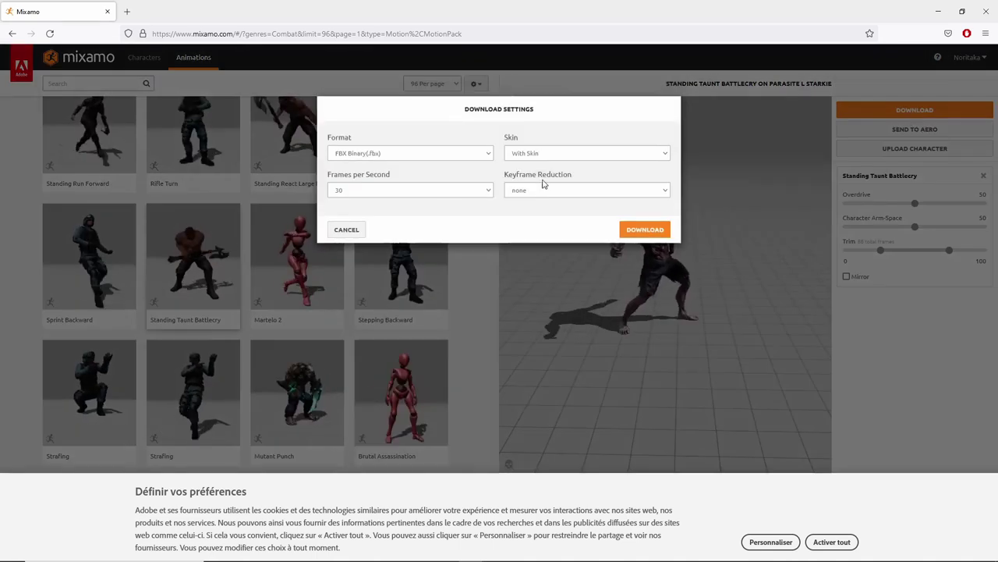
pyautogui.click(389, 192)
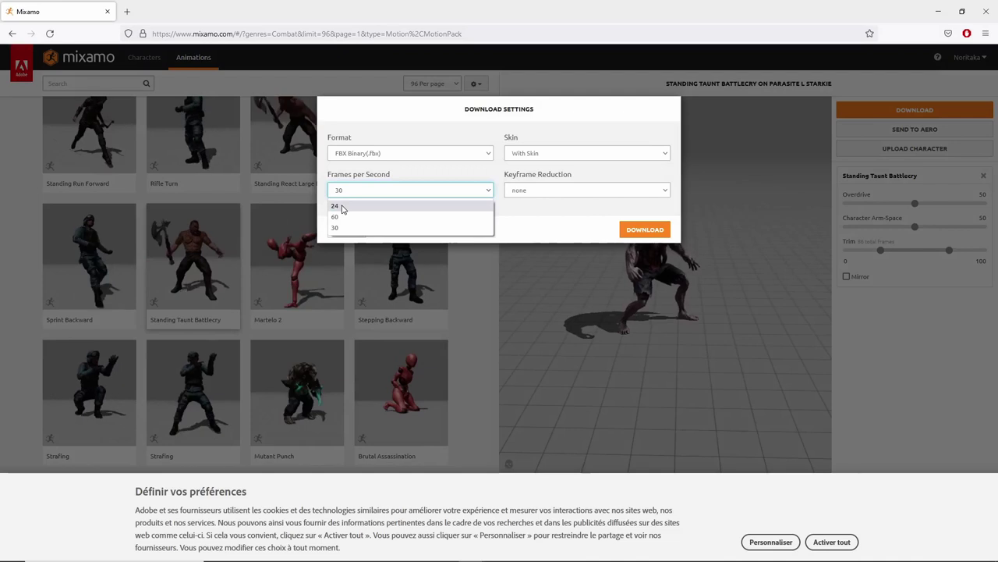
pyautogui.click(343, 206)
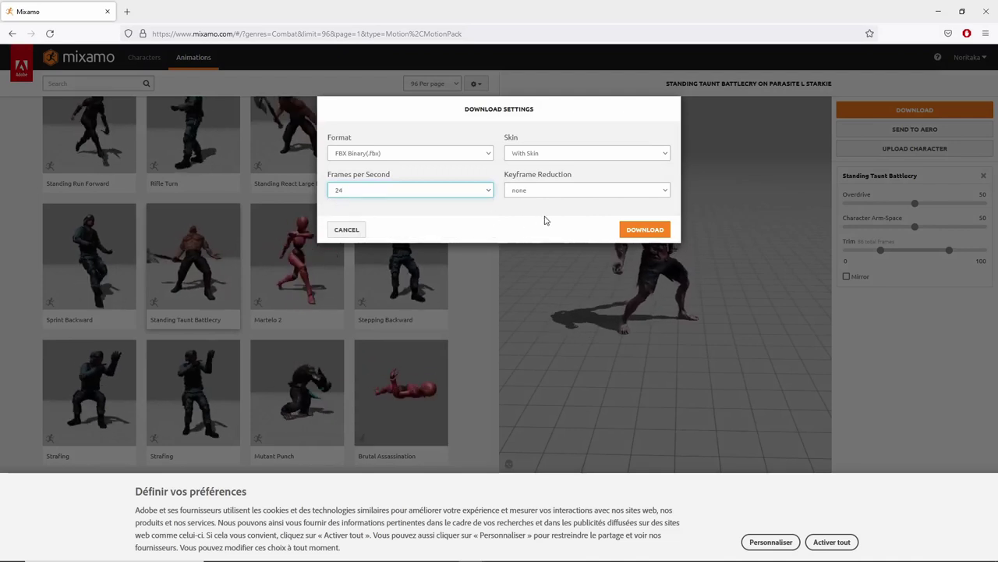
pyautogui.click(638, 227)
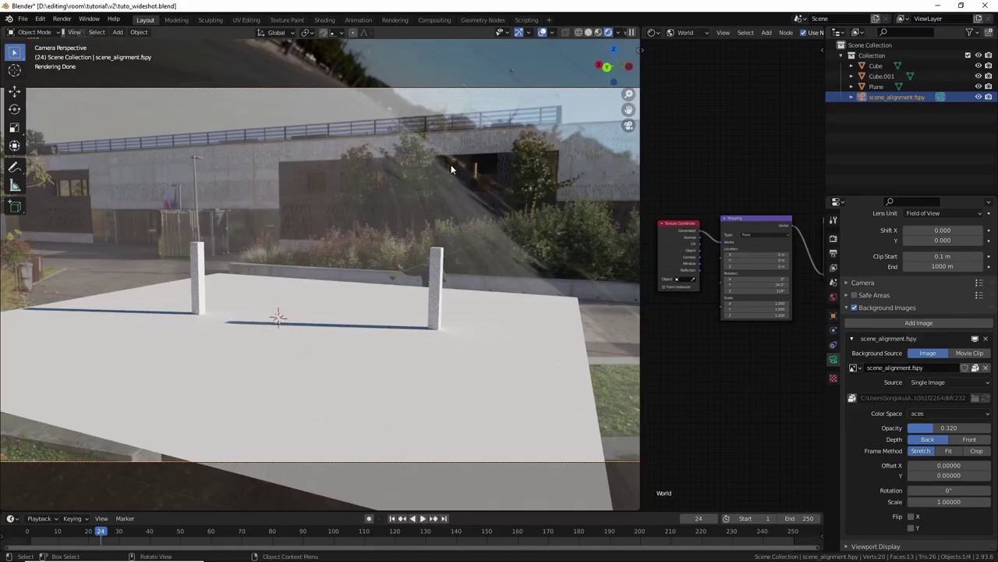
# - Switch to Blender, start an FBX import and choose Standing Taunt Battlecry.fbx from the character folder
pyautogui.click(22, 19)
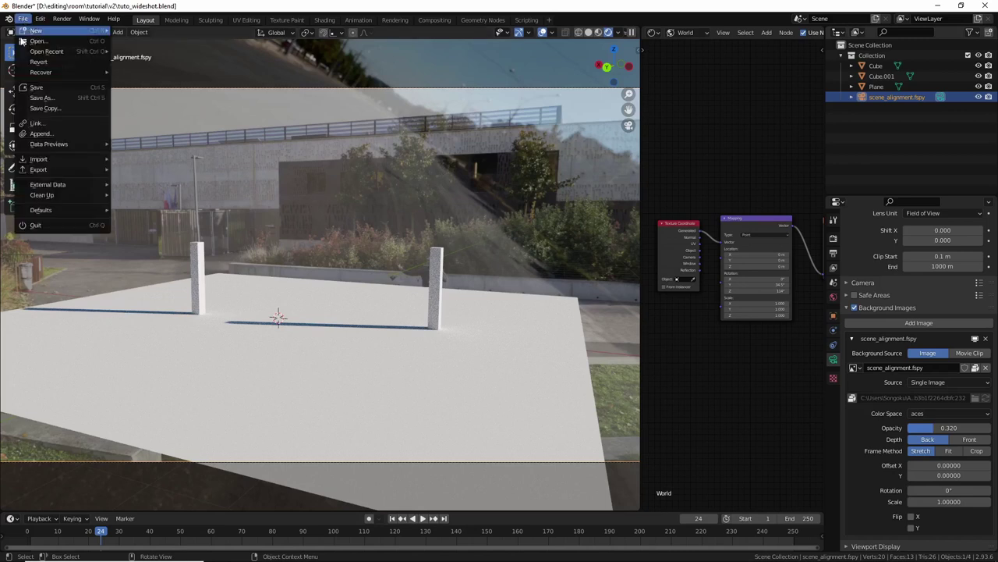
pyautogui.moveTo(40, 160)
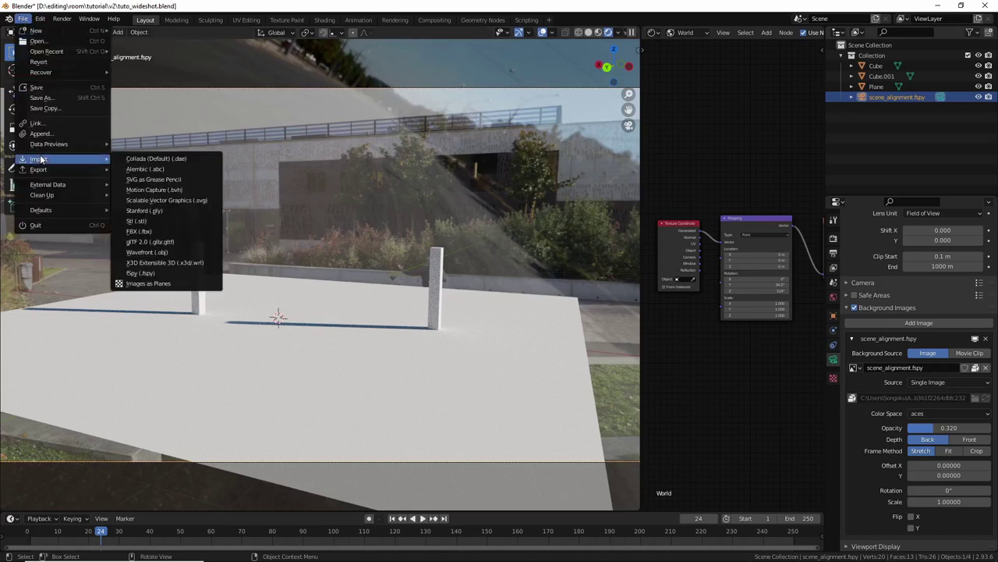
pyautogui.click(160, 231)
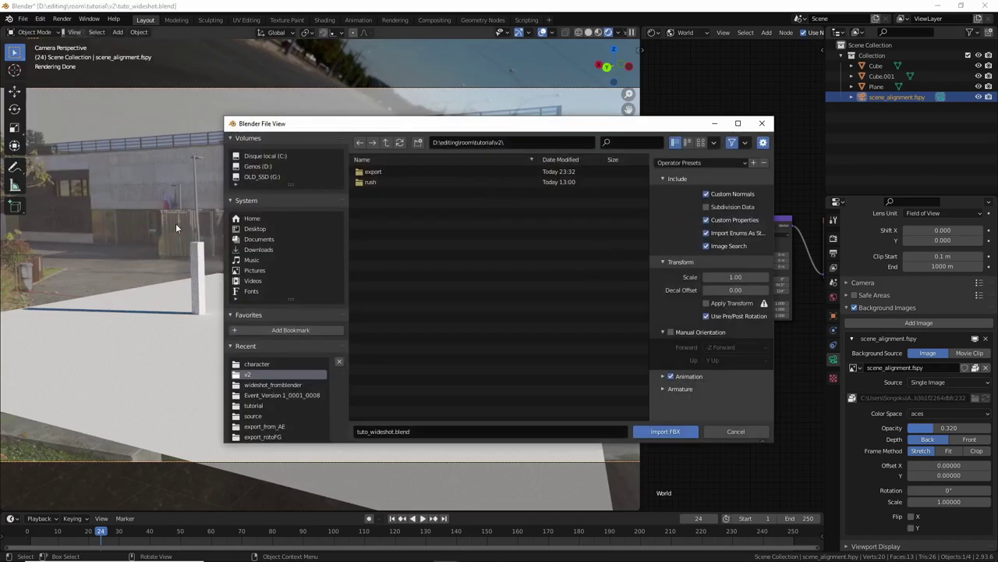
pyautogui.click(256, 363)
pyautogui.scroll(-5, 424, 379)
pyautogui.click(401, 362)
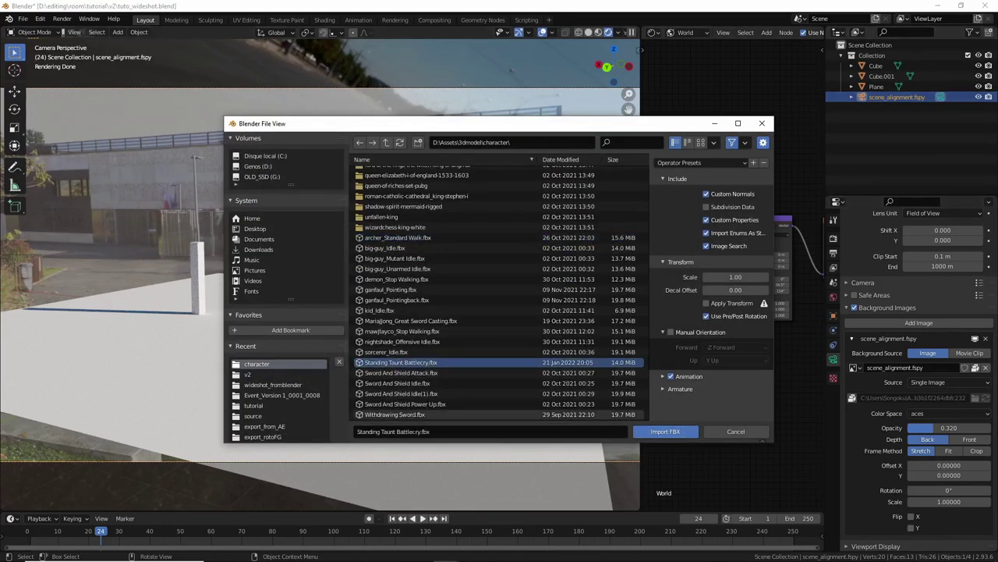
# - Create a new collection named 3dmodel and import the chosen FBX character into it
pyautogui.click(989, 31)
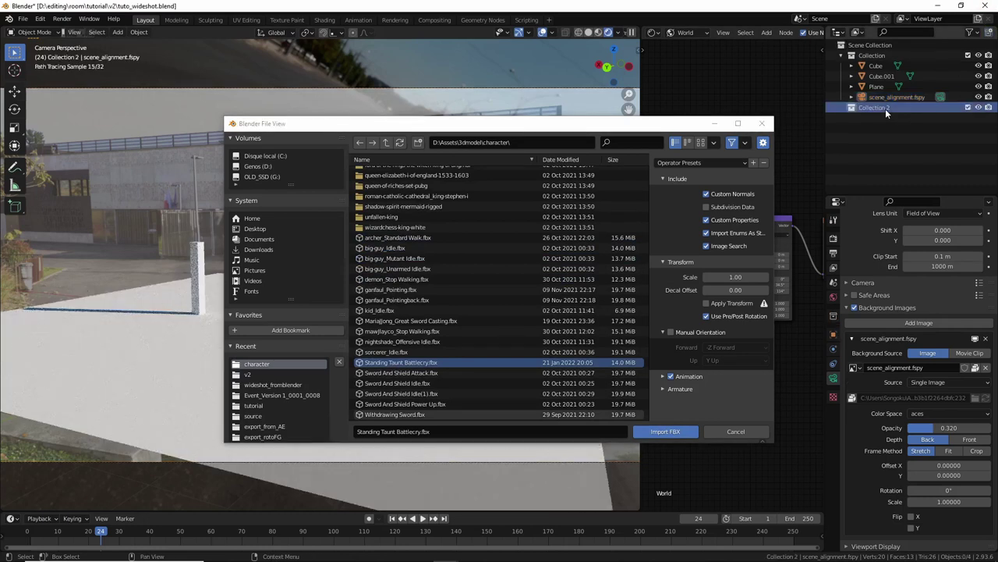
pyautogui.doubleClick(885, 108)
pyautogui.write('3dmodel')
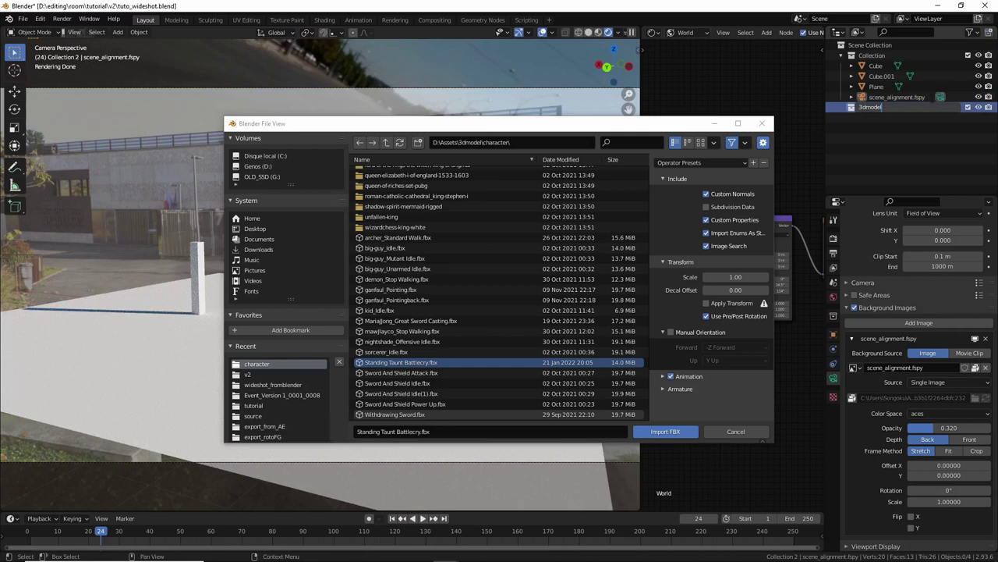
pyautogui.press('Return')
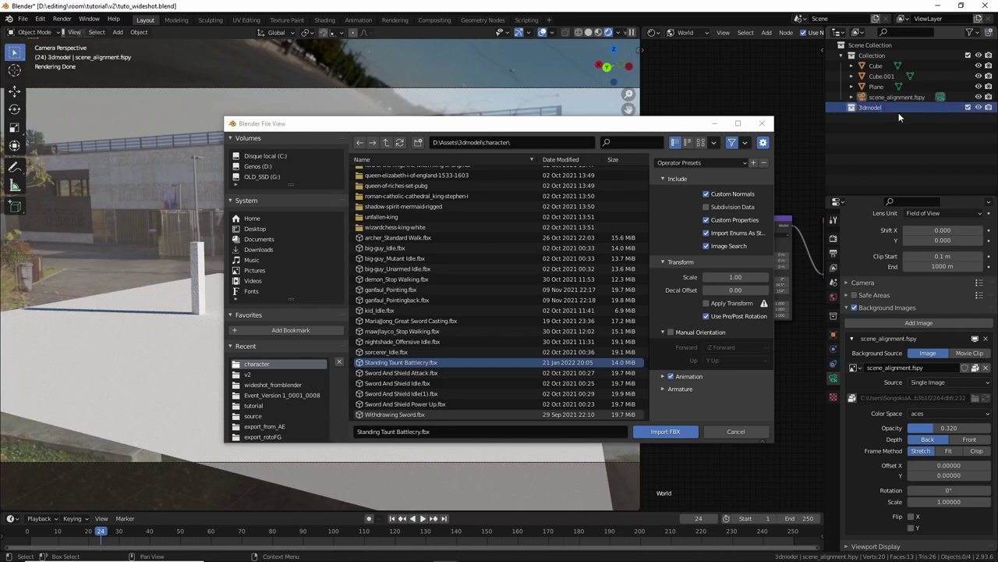
pyautogui.click(684, 435)
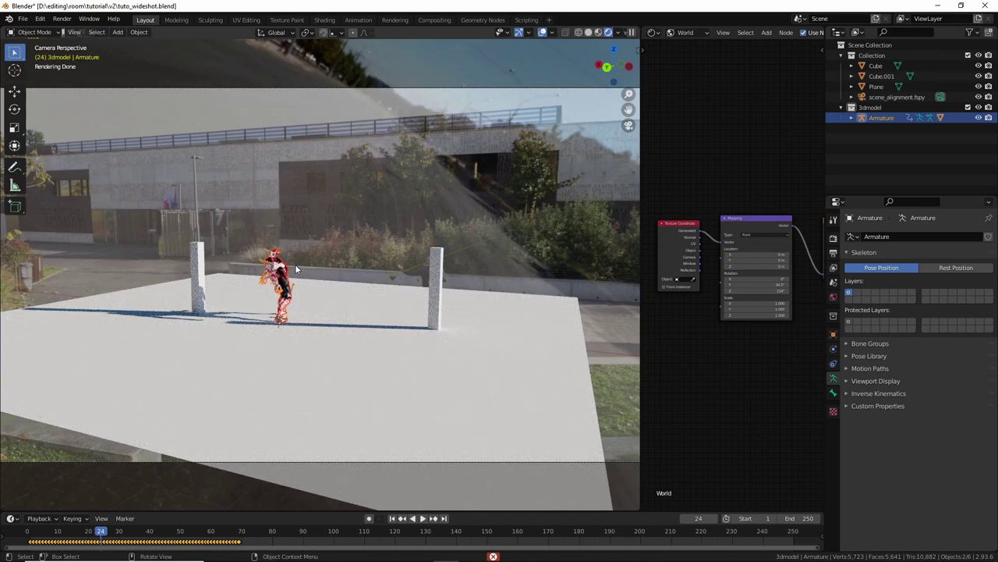
# - Switch the viewport to solid shading and play the character's animation through the camera
pyautogui.click(588, 32)
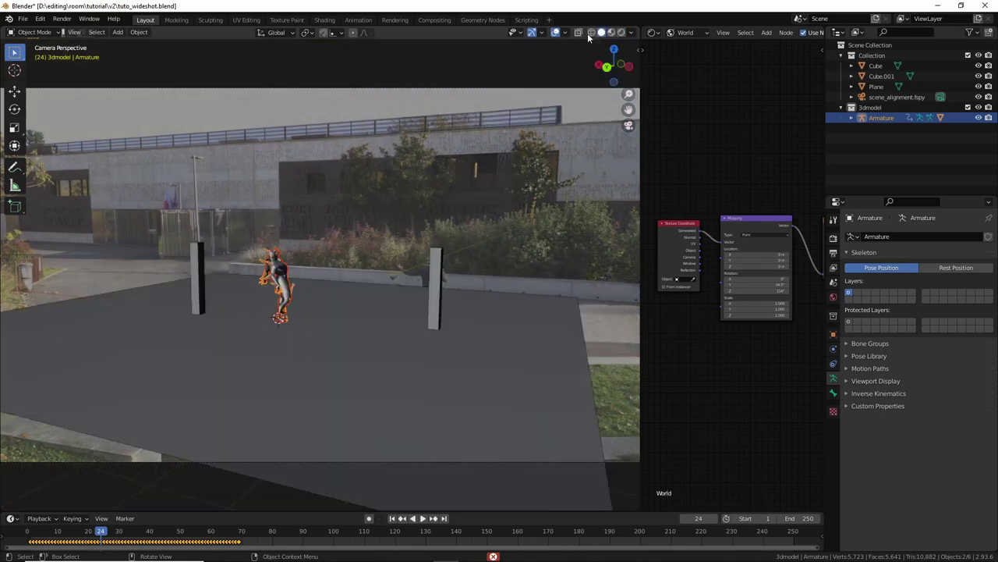
pyautogui.moveTo(351, 261)
pyautogui.mouseDown(button='middle')
pyautogui.moveTo(184, 305)
pyautogui.moveTo(340, 305)
pyautogui.moveTo(338, 272)
pyautogui.mouseUp(button='middle')
pyautogui.press('KP_0')
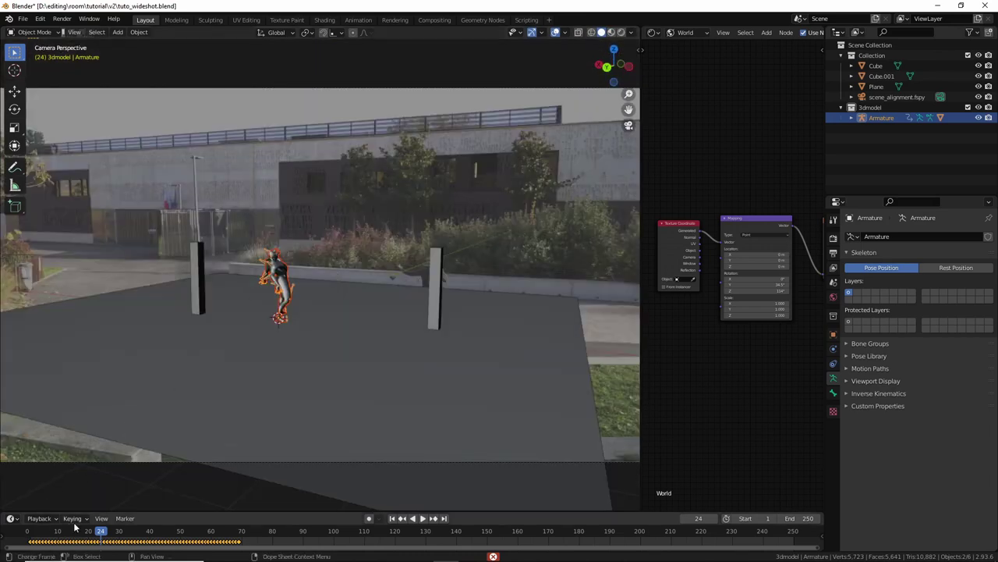
pyautogui.moveTo(89, 537); pyautogui.dragTo(118, 551)
pyautogui.press('space')
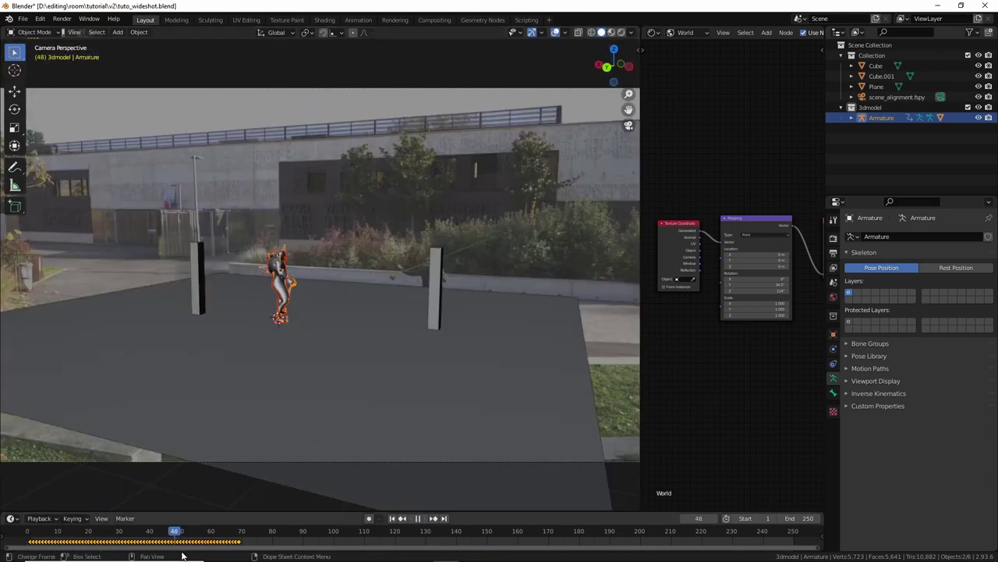
pyautogui.press('space')
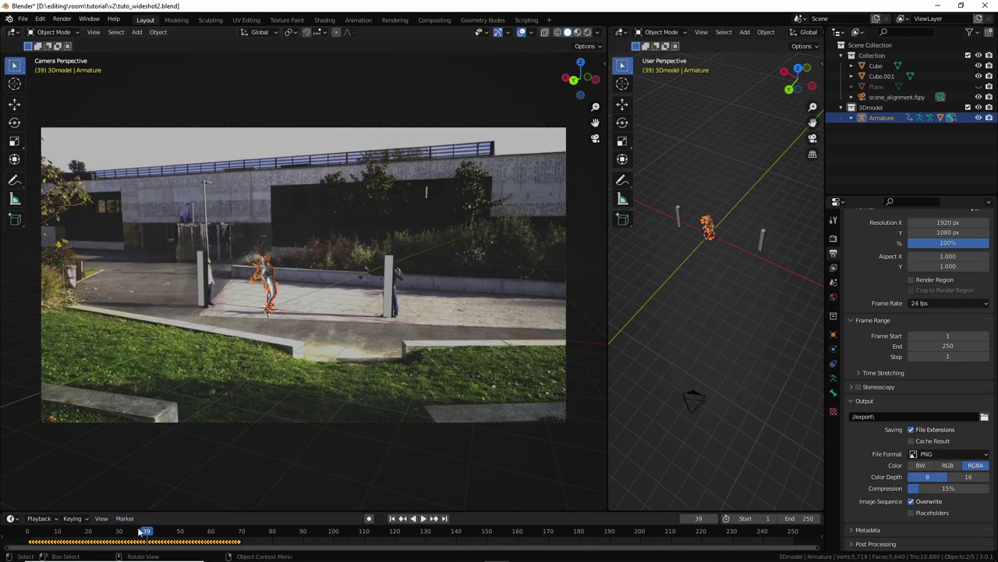
pyautogui.press('Left')
pyautogui.press('Left')
pyautogui.hotkey('shift', 'a')
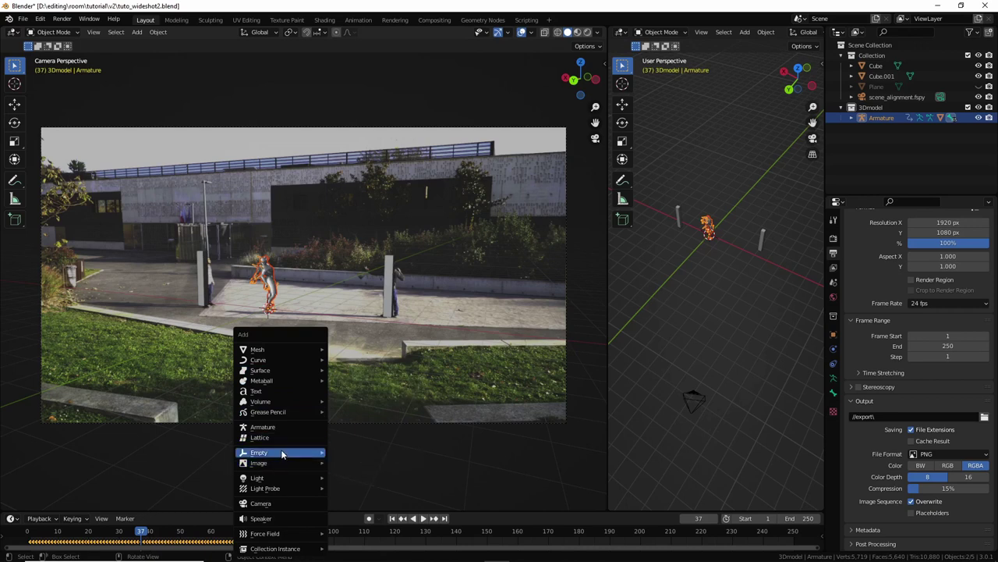
pyautogui.moveTo(282, 453)
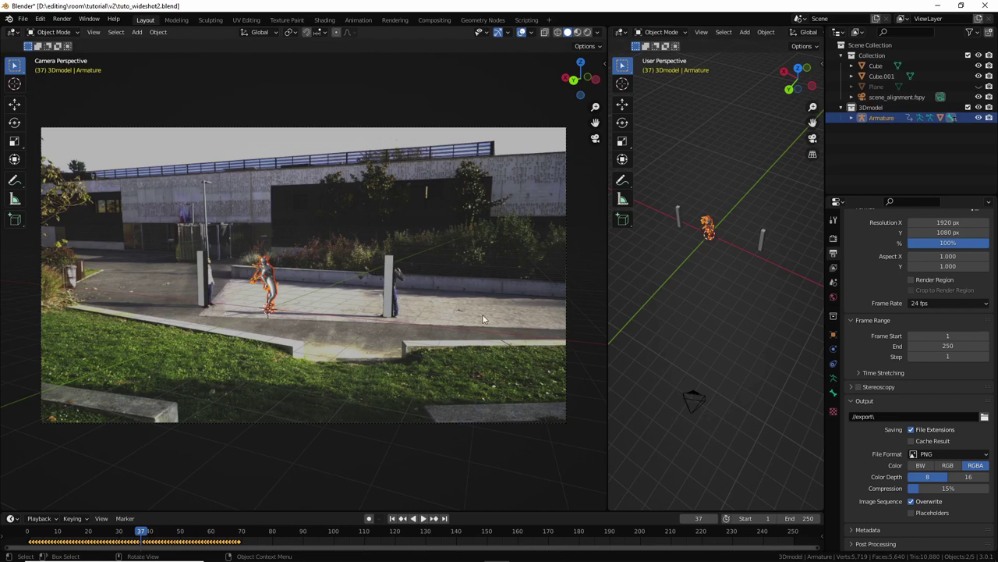
# - Offset the armature through its Delta Transform, shifting Location Y toward the left pillar and turning Rotation Z
pyautogui.click(833, 334)
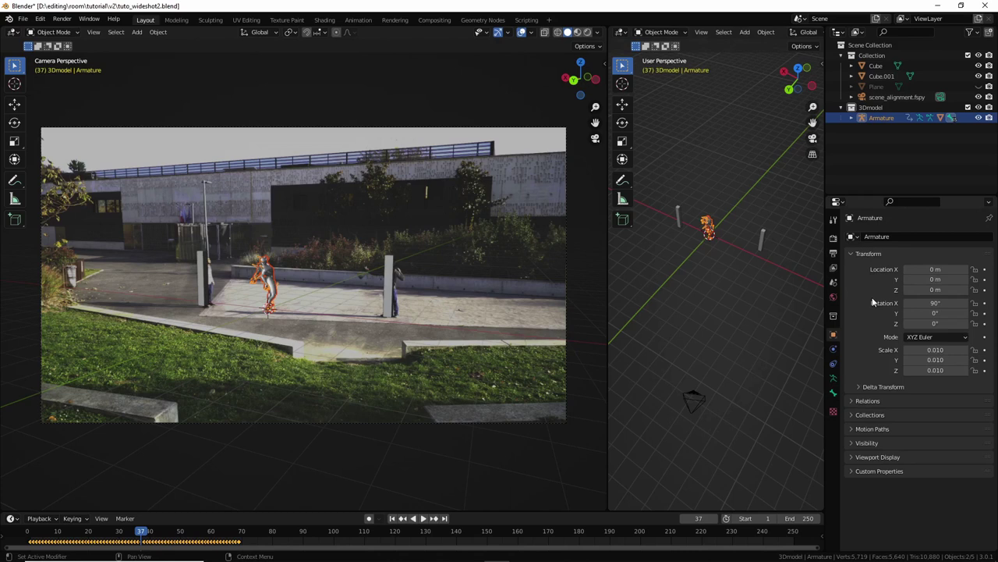
pyautogui.click(859, 386)
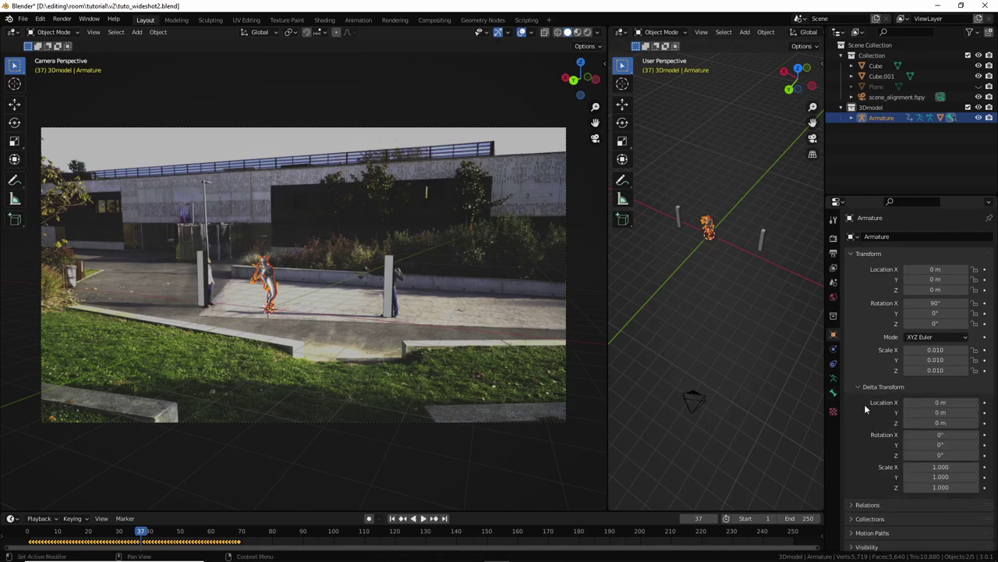
pyautogui.scroll(-1, 869, 386)
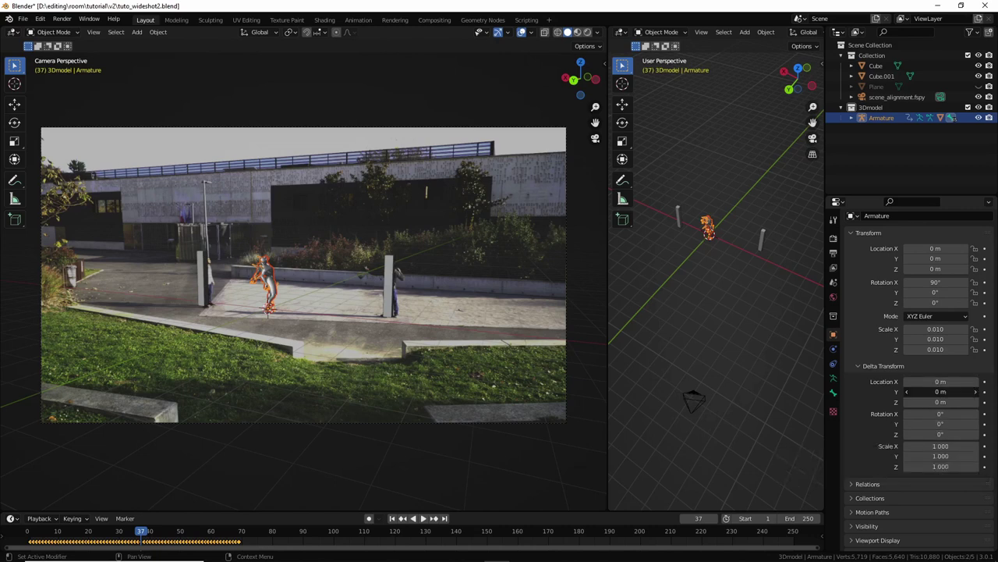
pyautogui.moveTo(941, 391); pyautogui.dragTo(964, 392)
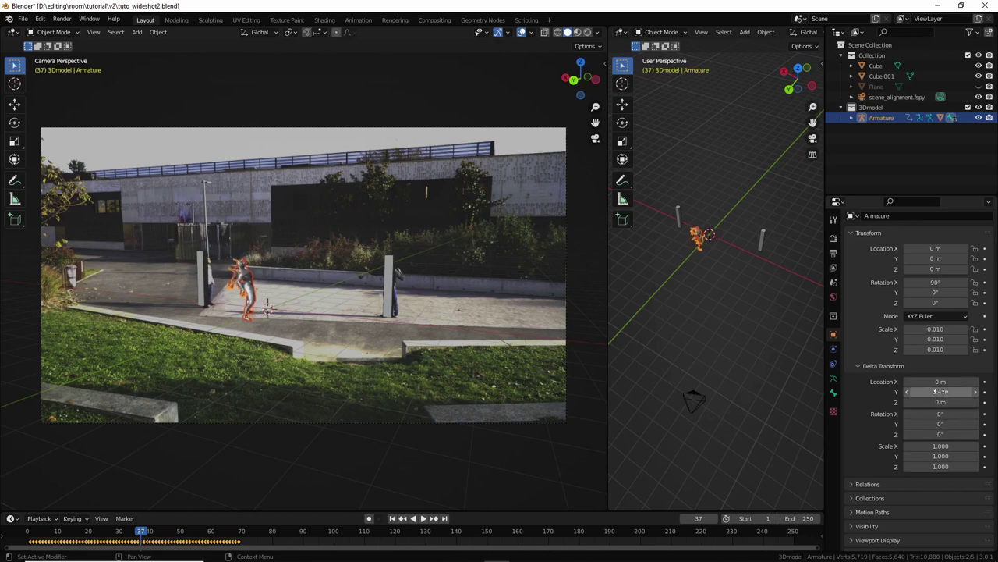
pyautogui.moveTo(953, 437); pyautogui.dragTo(921, 437)
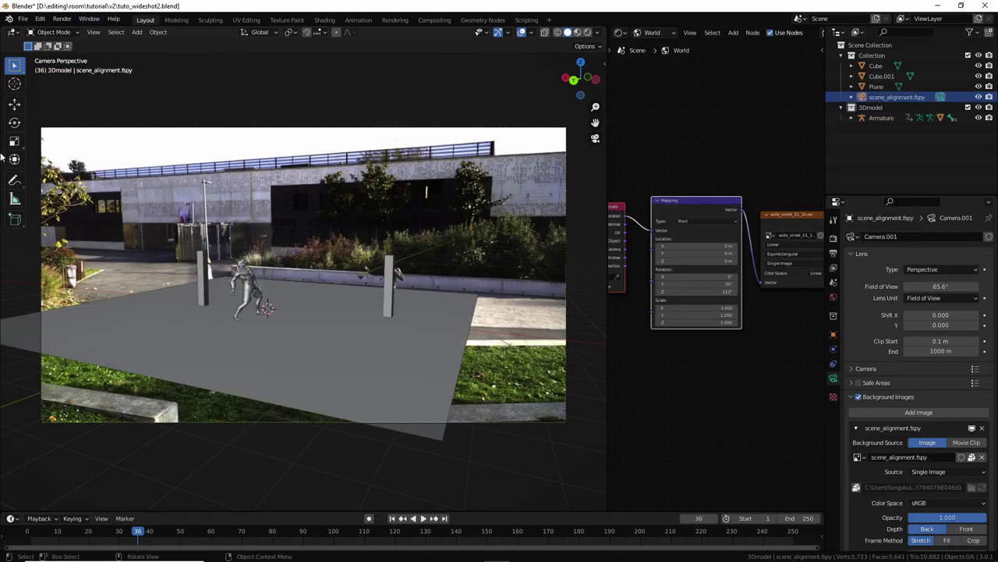
# - Render a test image of the frame and enable Transparent film in the Cycles render settings
pyautogui.click(62, 18)
pyautogui.click(78, 29)
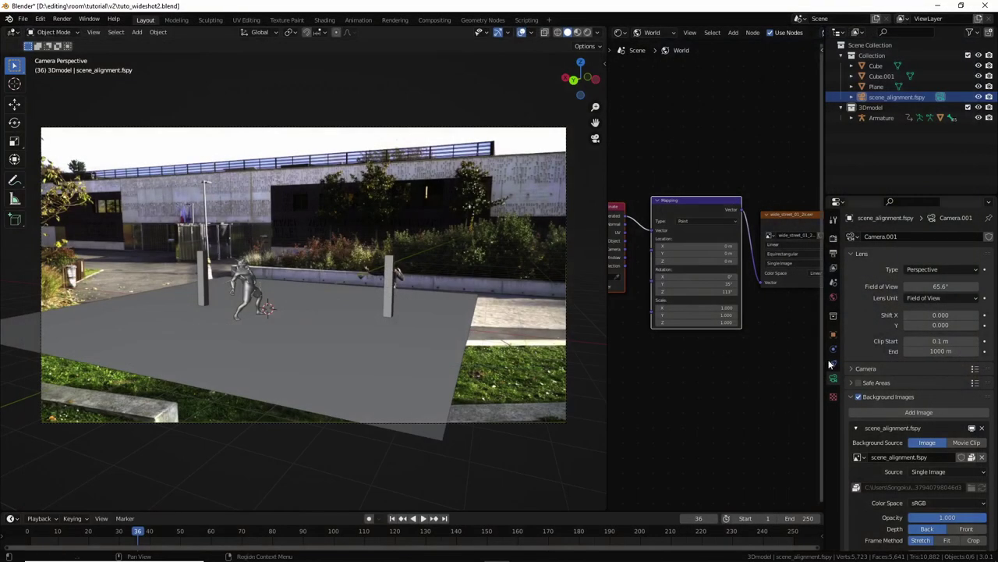
pyautogui.click(833, 241)
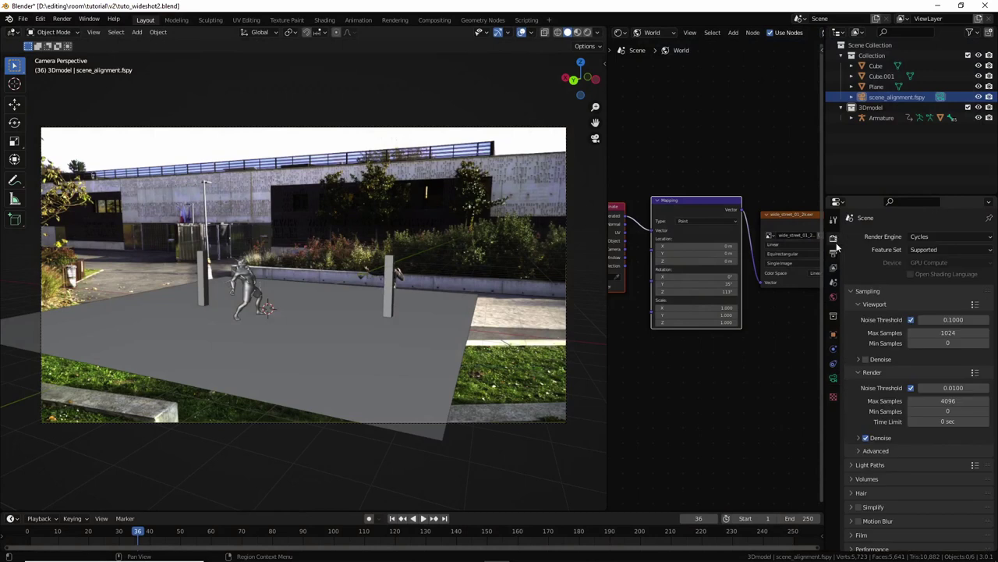
pyautogui.scroll(-3, 850, 441)
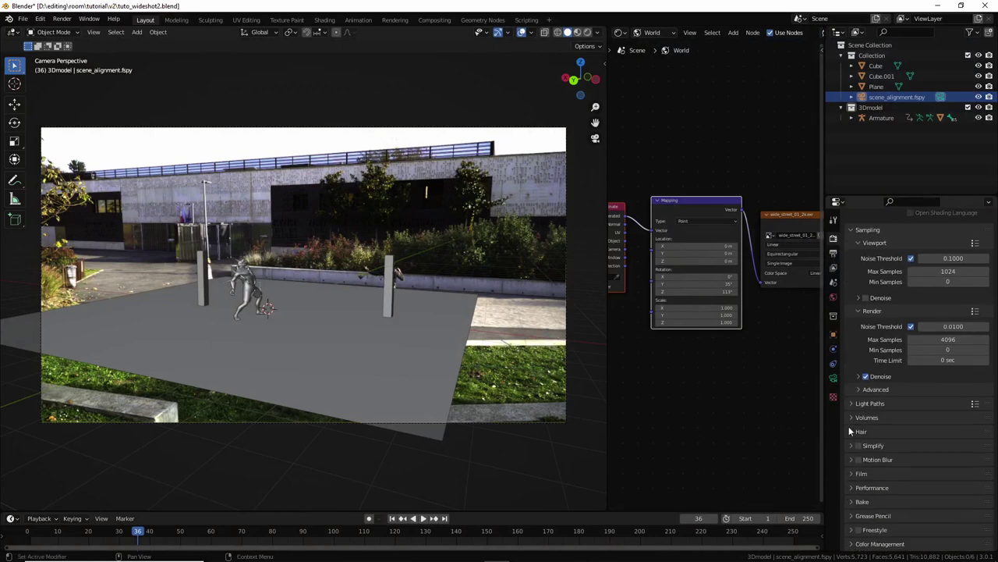
pyautogui.click(850, 473)
pyautogui.scroll(-3, 852, 466)
pyautogui.click(865, 445)
# - Render frame 36 again to check the transparent background, and close the render result
pyautogui.click(61, 19)
pyautogui.click(75, 29)
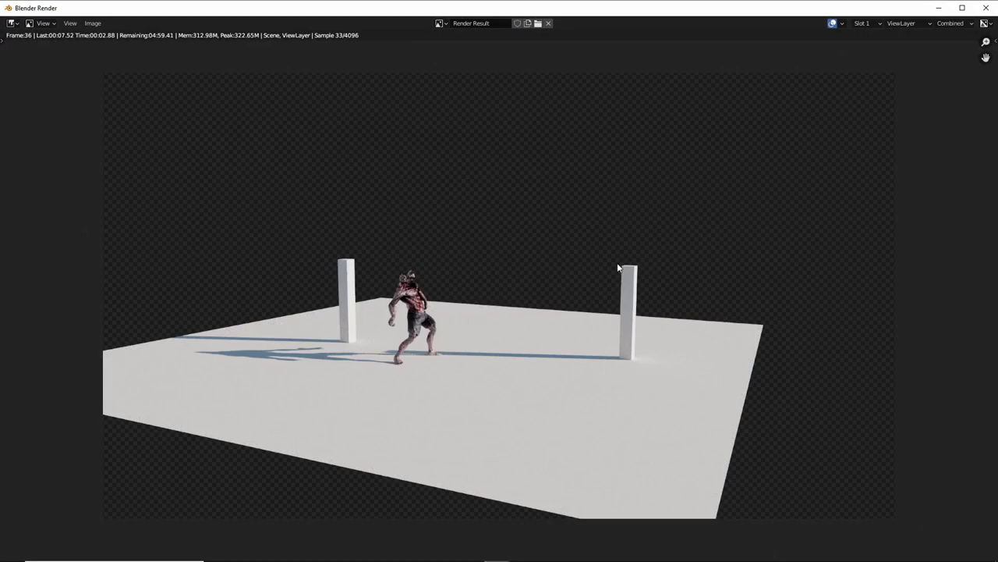
pyautogui.press('Escape')
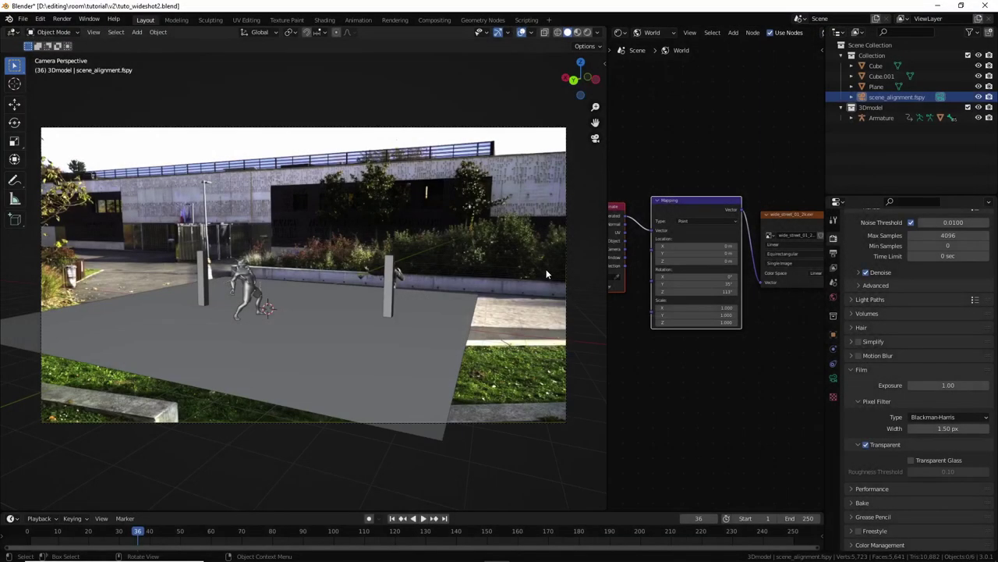
# - Hide Cube and Cube.001 from both the viewport and renders, and show the viewport in rendered shading with the Plane selected
pyautogui.click(978, 66)
pyautogui.click(979, 76)
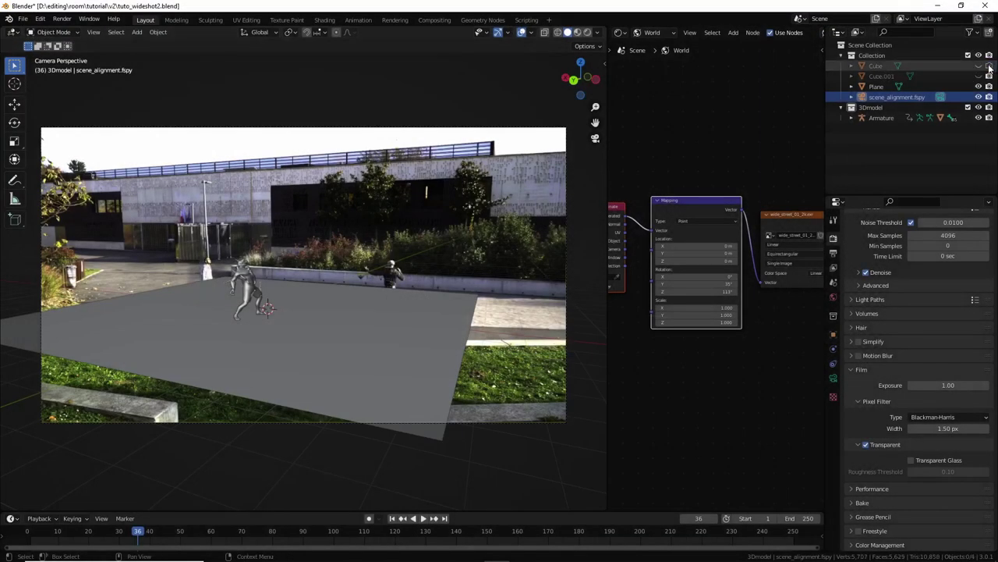
pyautogui.click(873, 87)
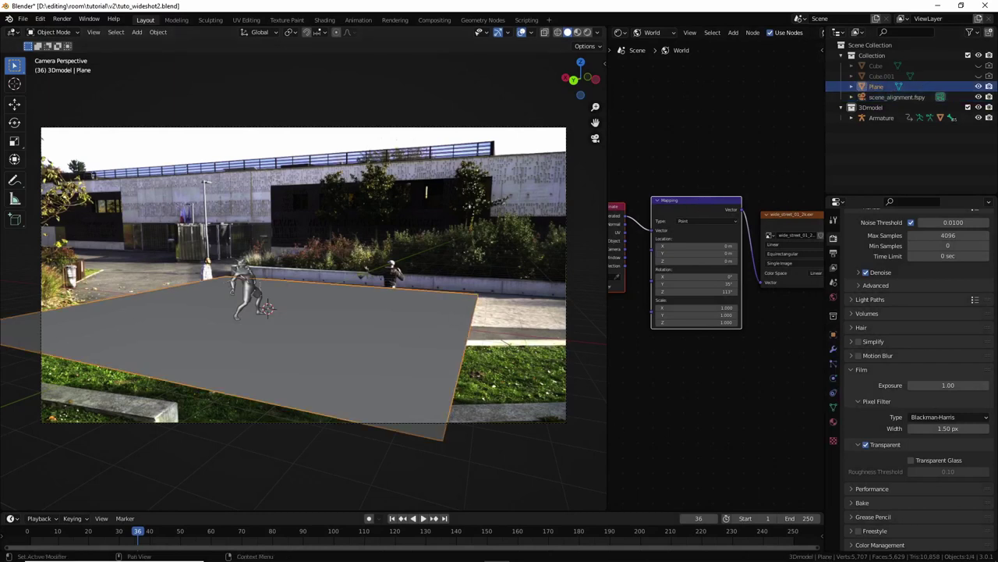
pyautogui.click(586, 32)
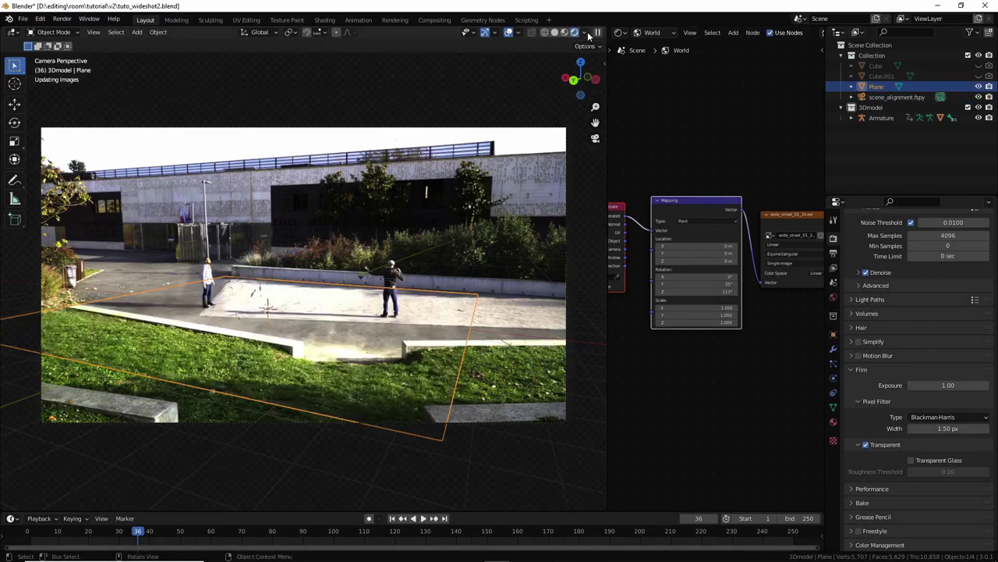
# - Toggle the ground plane's viewport visibility repeatedly to compare the character with and without its cast shadow
pyautogui.click(979, 86)
pyautogui.click(979, 87)
pyautogui.click(979, 86)
pyautogui.click(979, 86)
pyautogui.click(979, 87)
pyautogui.click(979, 87)
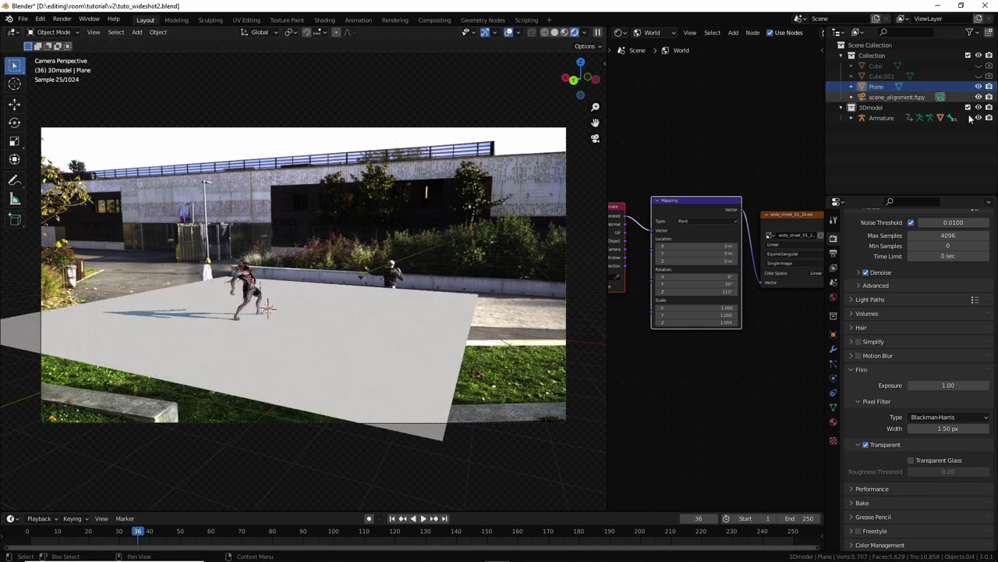
# - Enable Shadow Catcher on the ground plane and render the frame
pyautogui.click(833, 334)
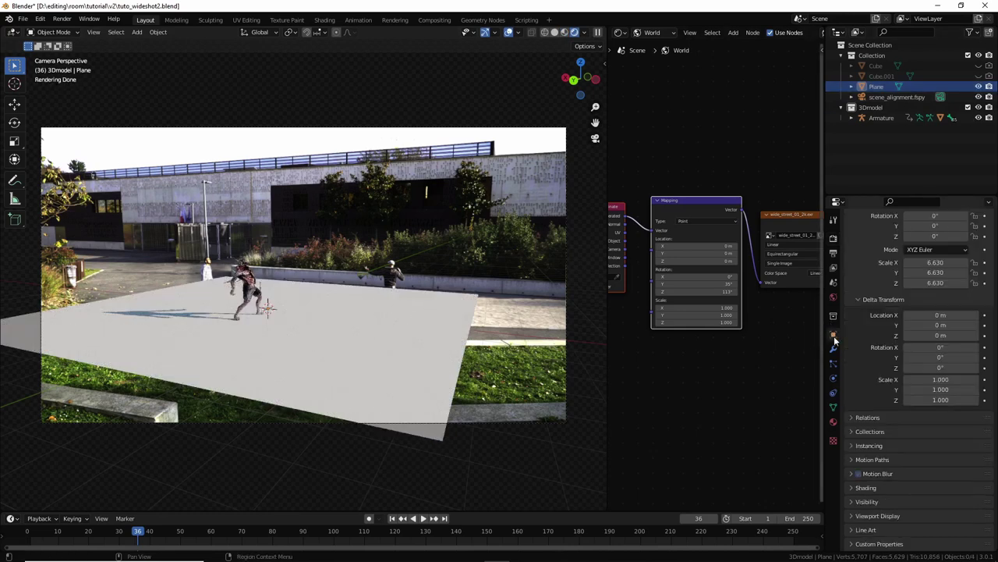
pyautogui.click(851, 502)
pyautogui.scroll(-4, 866, 468)
pyautogui.click(907, 430)
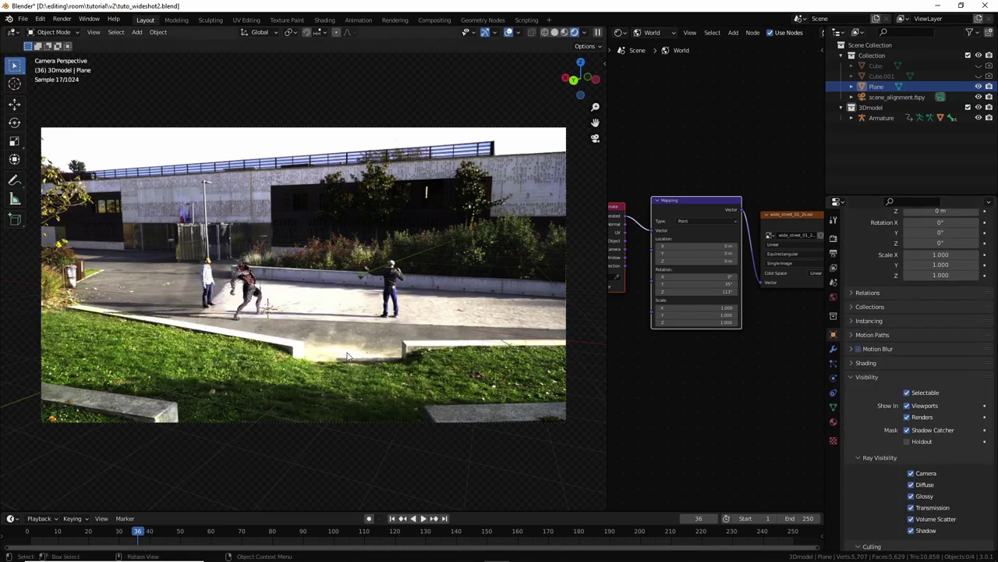
pyautogui.click(69, 20)
pyautogui.click(70, 37)
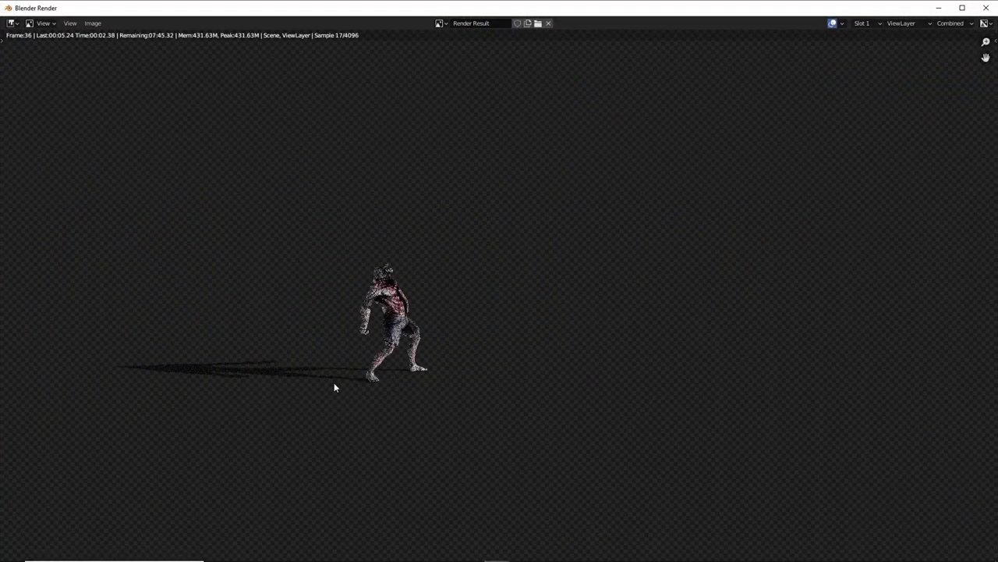
# - Close the finished render and enable Use Nodes in the Compositing workspace
pyautogui.scroll(-1, 371, 336)
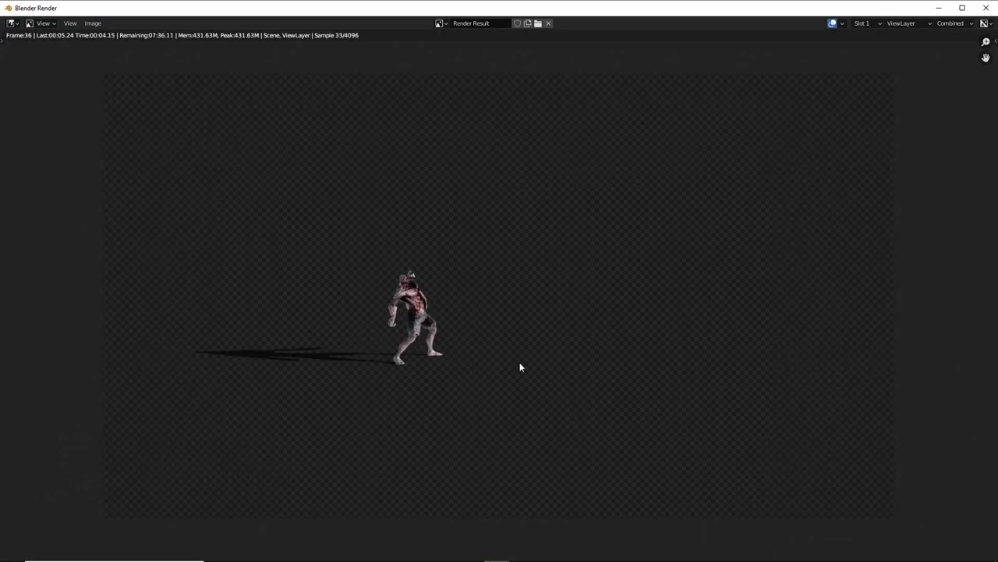
pyautogui.click(985, 8)
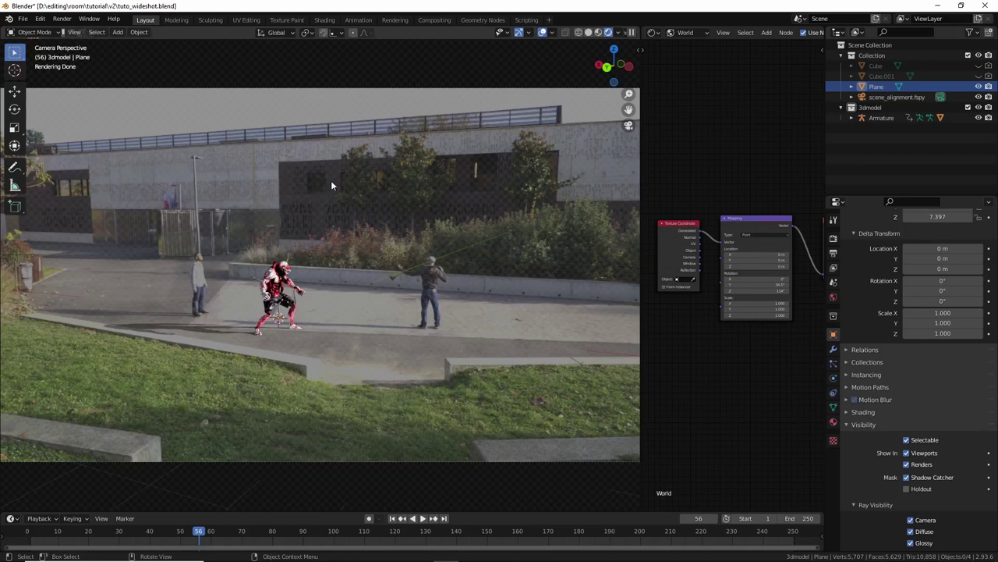
pyautogui.click(431, 20)
pyautogui.click(113, 32)
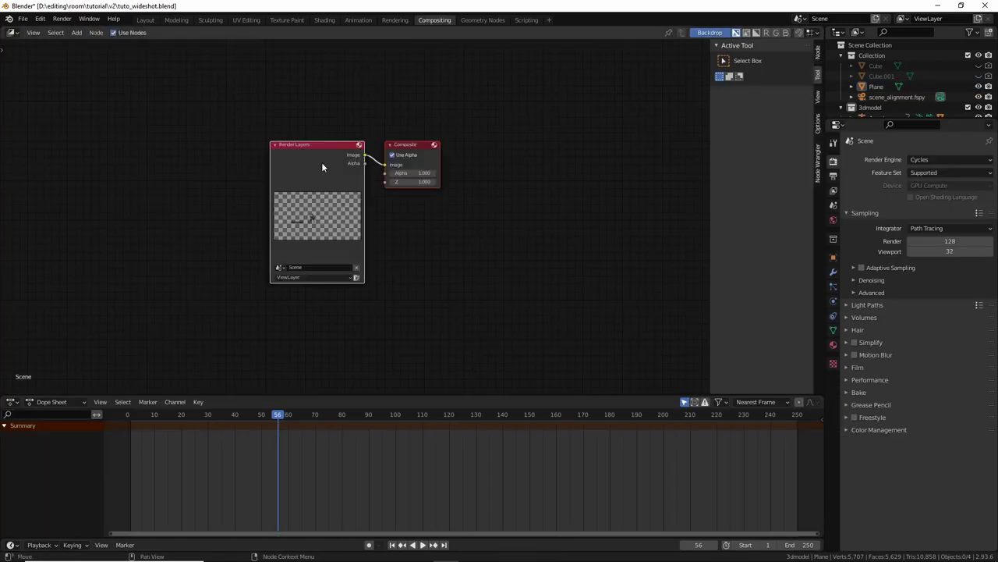
# - Attach a Viewer node to Render Layers and move the nodes aside so the rendered character shows in the backdrop
pyautogui.moveTo(320, 166); pyautogui.dragTo(255, 169)
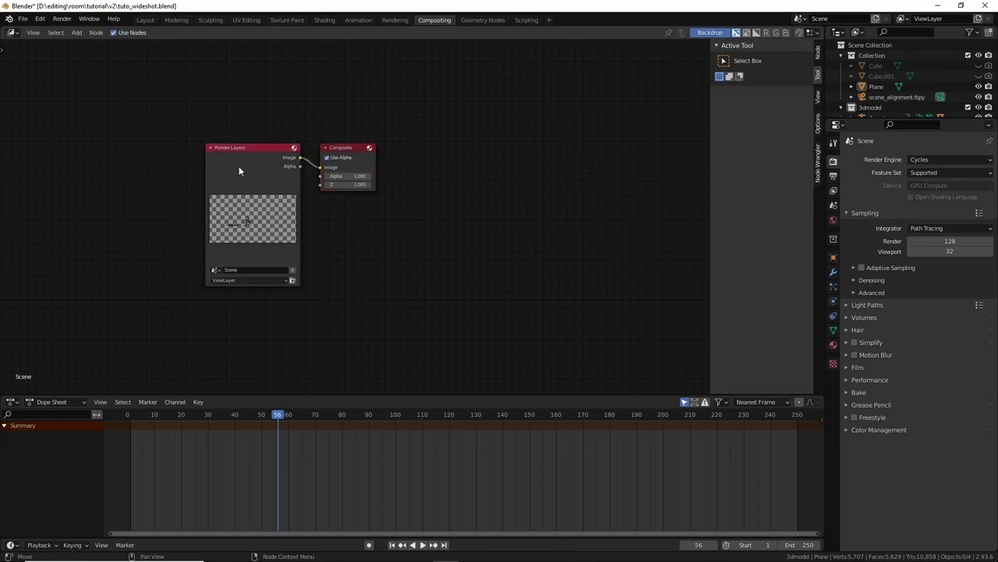
pyautogui.keyDown('ctrl'); pyautogui.keyDown('shift'); pyautogui.click(246, 160); pyautogui.keyUp('shift'); pyautogui.keyUp('ctrl')
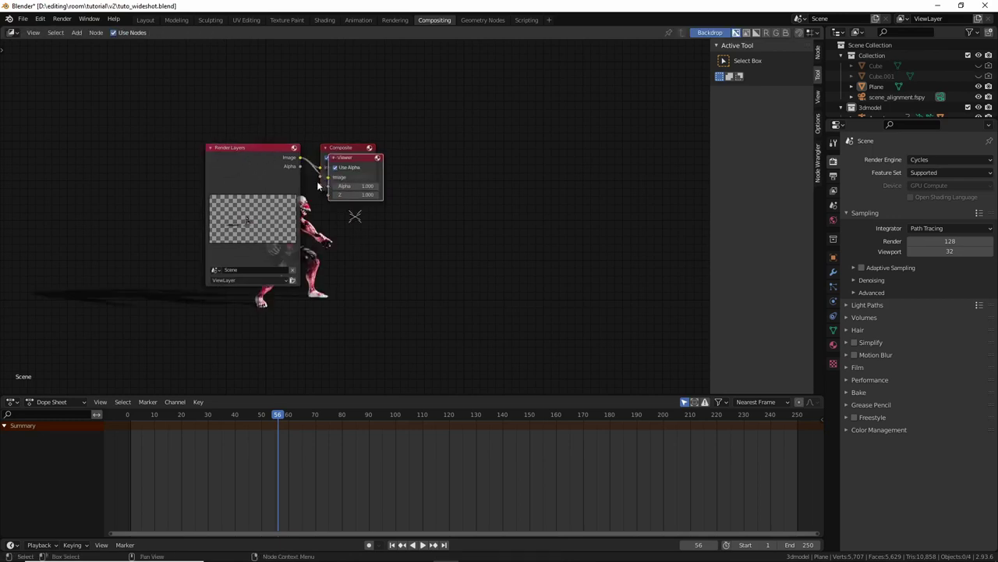
pyautogui.moveTo(233, 173); pyautogui.dragTo(473, 217)
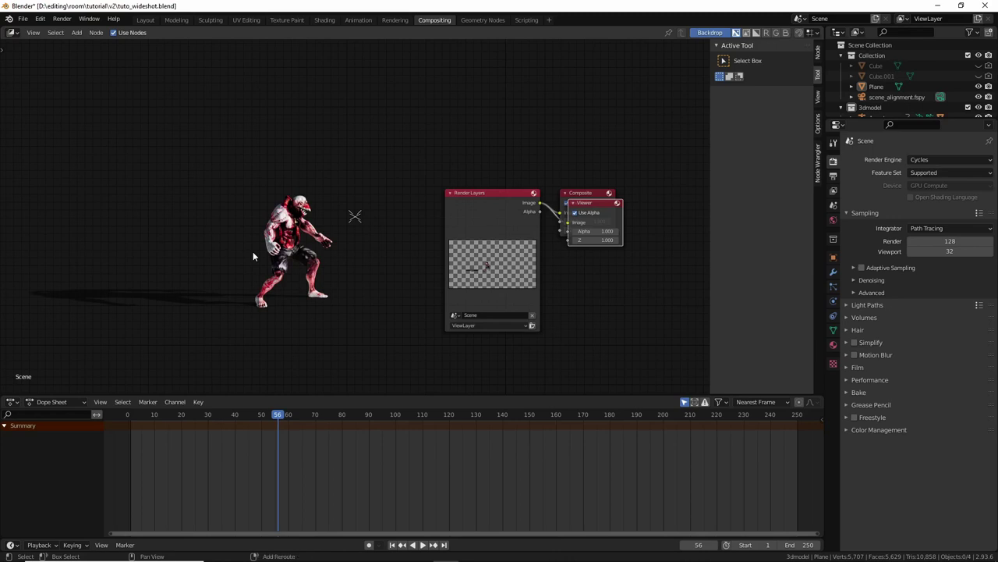
# - Import the V1-0008_room_rushes EXR files from the wideshot folder as an image sequence node and place it beside Render Layers
pyautogui.hotkey('shift', 'a')
pyautogui.moveTo(218, 268)
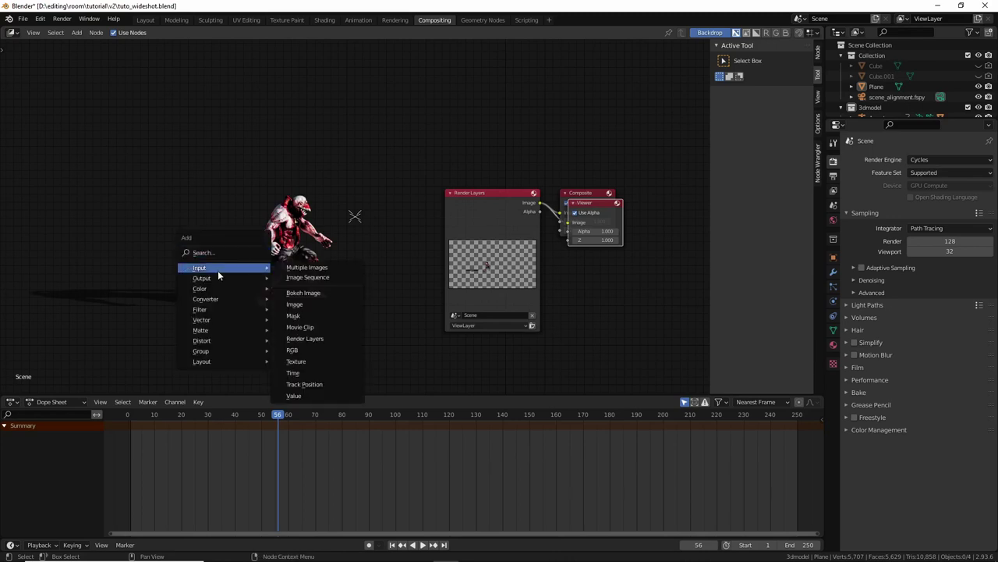
pyautogui.click(284, 278)
pyautogui.doubleClick(408, 173)
pyautogui.scroll(-10, 455, 399)
pyautogui.keyDown('shift'); pyautogui.click(451, 412); pyautogui.keyUp('shift')
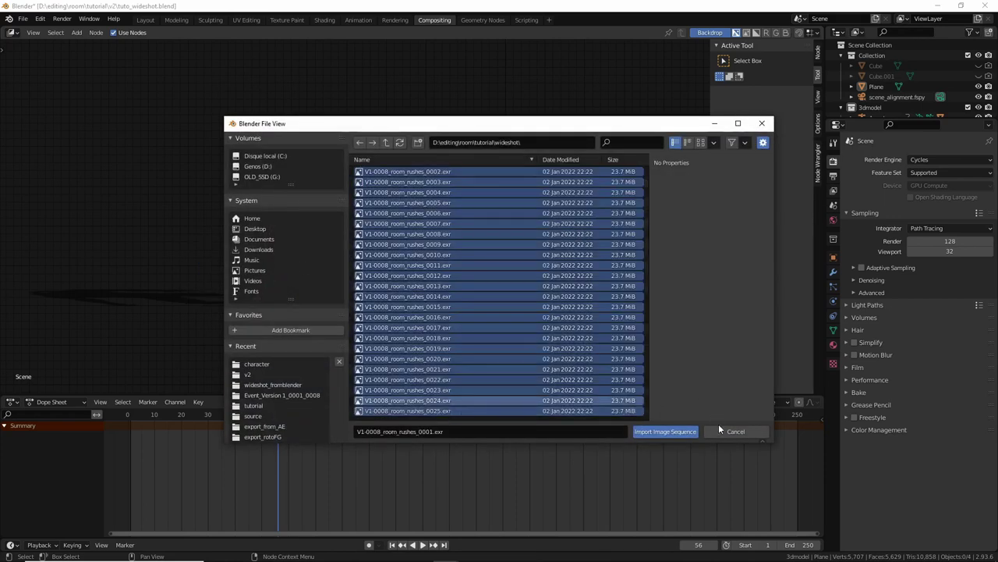
pyautogui.click(681, 435)
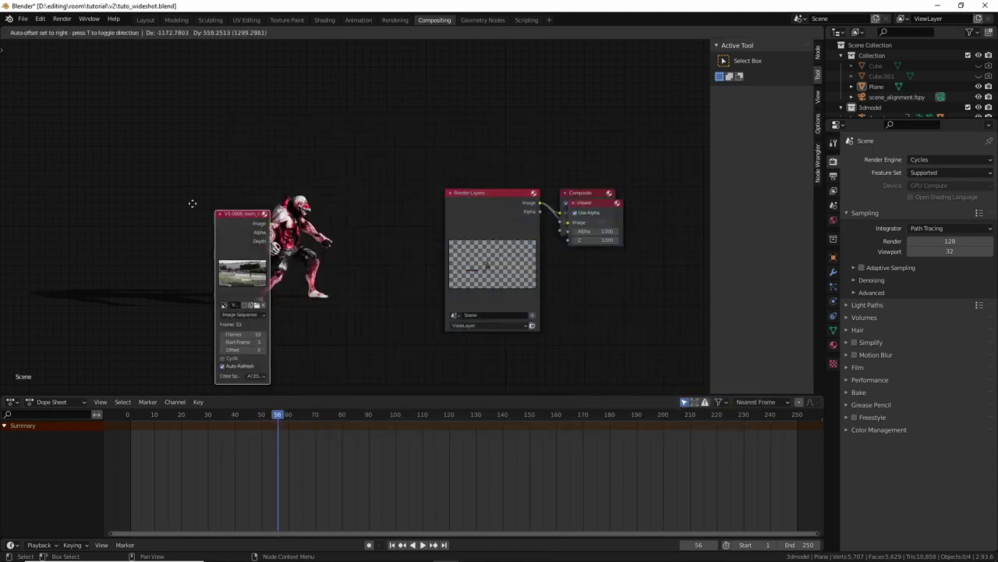
pyautogui.click(136, 183)
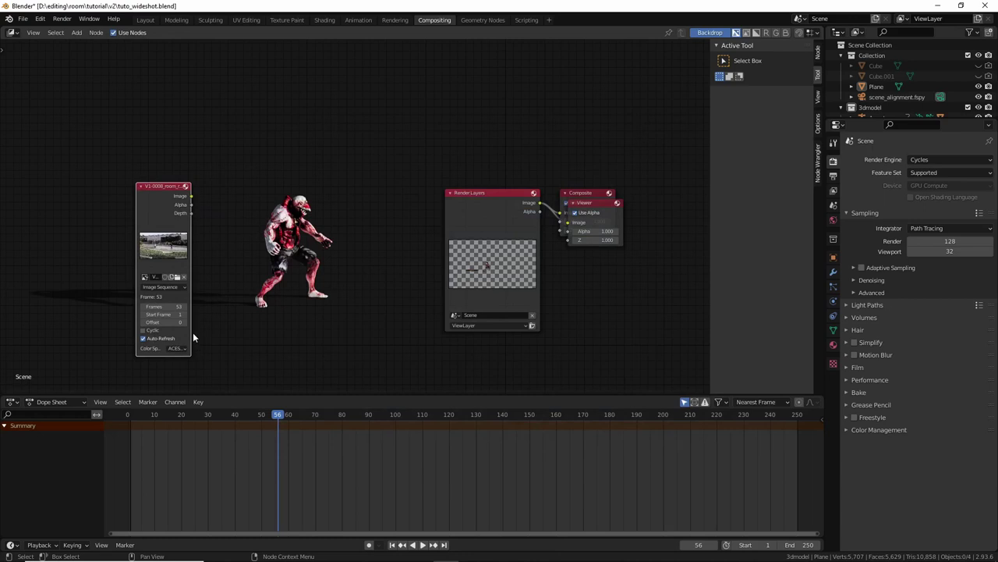
# - Preview the footage sequence in the Viewer and set the backdrop zoom to 0.59
pyautogui.keyDown('ctrl'); pyautogui.keyDown('shift'); pyautogui.click(161, 205); pyautogui.keyUp('shift'); pyautogui.keyUp('ctrl')
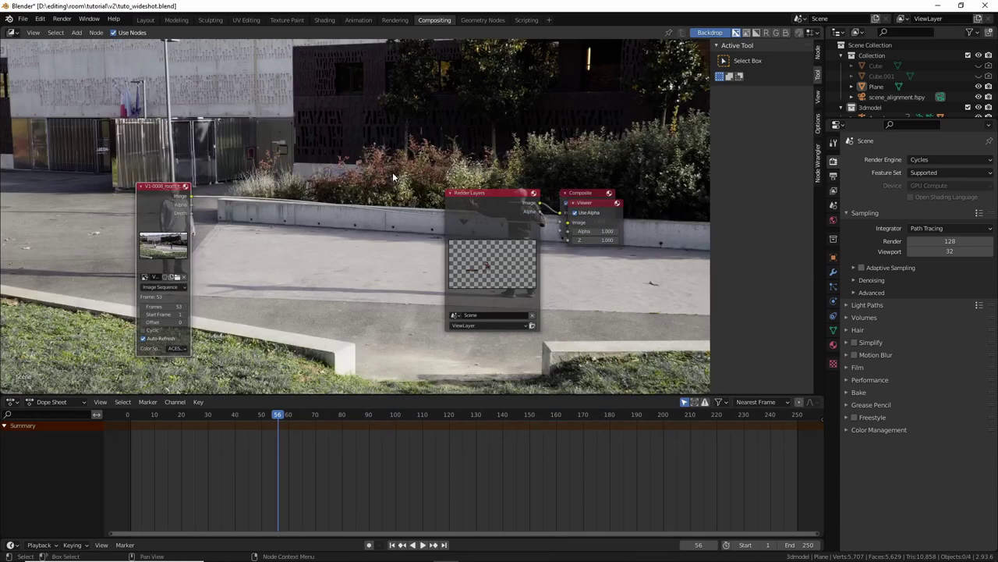
pyautogui.scroll(-2, 394, 182)
pyautogui.scroll(1, 394, 185)
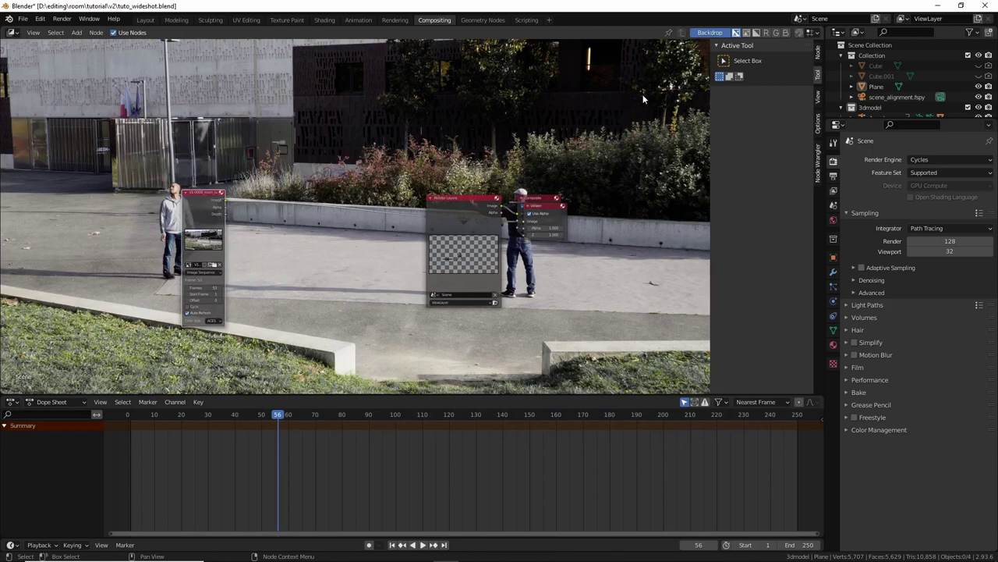
pyautogui.click(818, 97)
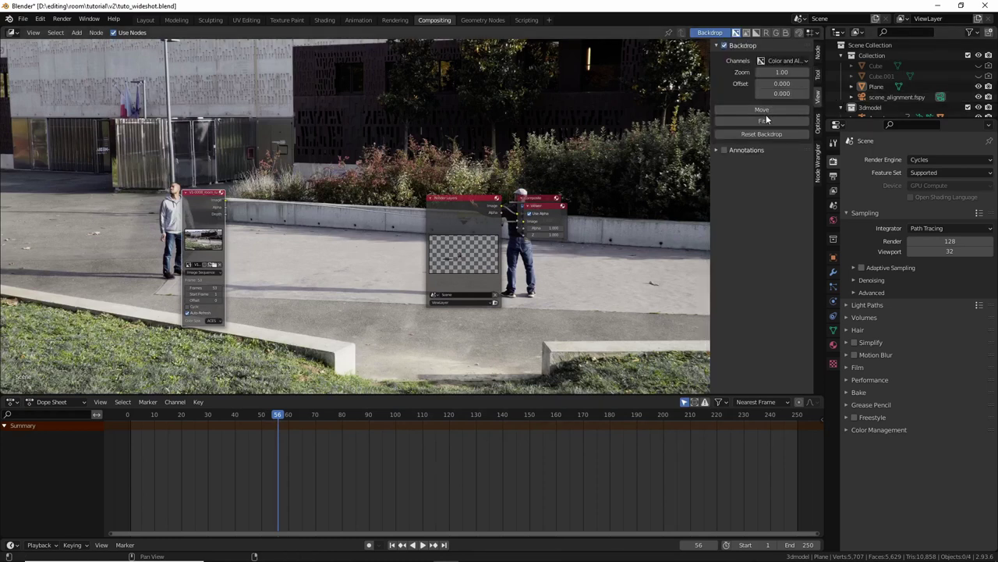
pyautogui.moveTo(782, 72); pyautogui.dragTo(750, 72)
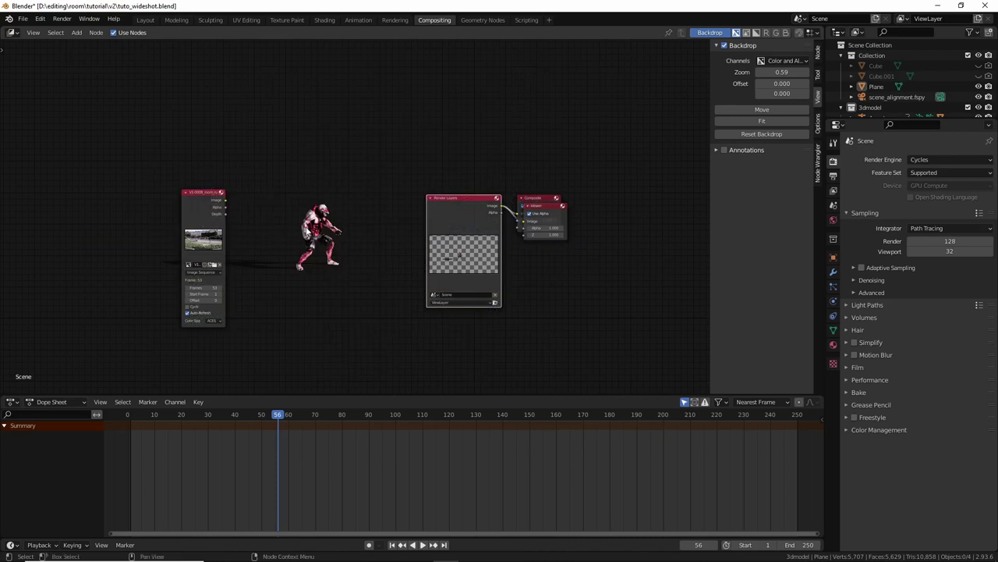
# - Show the footage in the backdrop and rearrange the nodes with Render Layers above the image sequence
pyautogui.keyDown('ctrl'); pyautogui.keyDown('shift'); pyautogui.click(195, 202); pyautogui.keyUp('shift'); pyautogui.keyUp('ctrl')
pyautogui.moveTo(198, 201); pyautogui.dragTo(139, 219)
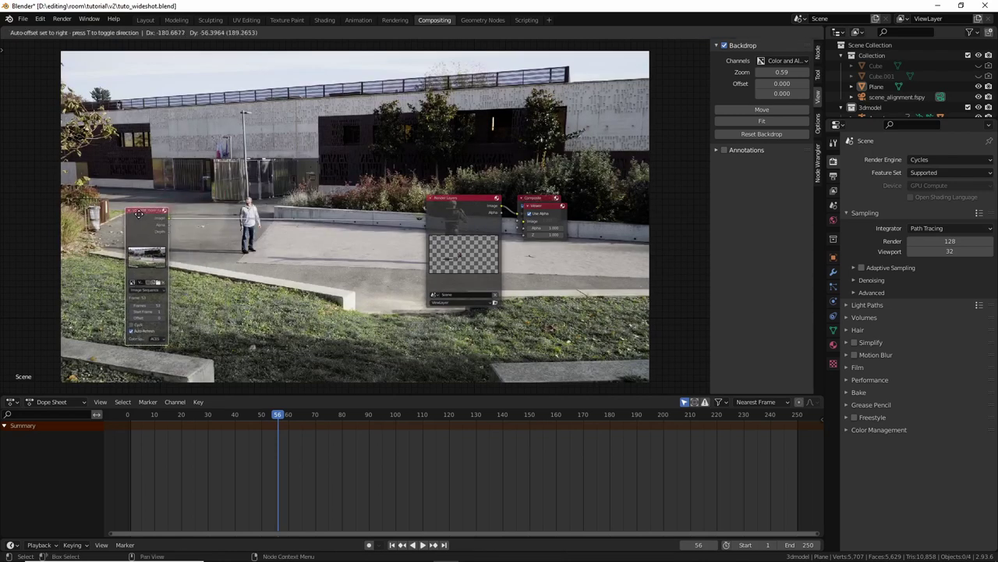
pyautogui.moveTo(435, 198); pyautogui.dragTo(209, 80)
# - Add an Alpha Over node, feeding the footage into its first image input and Render Layers into the second
pyautogui.hotkey('shift', 'a')
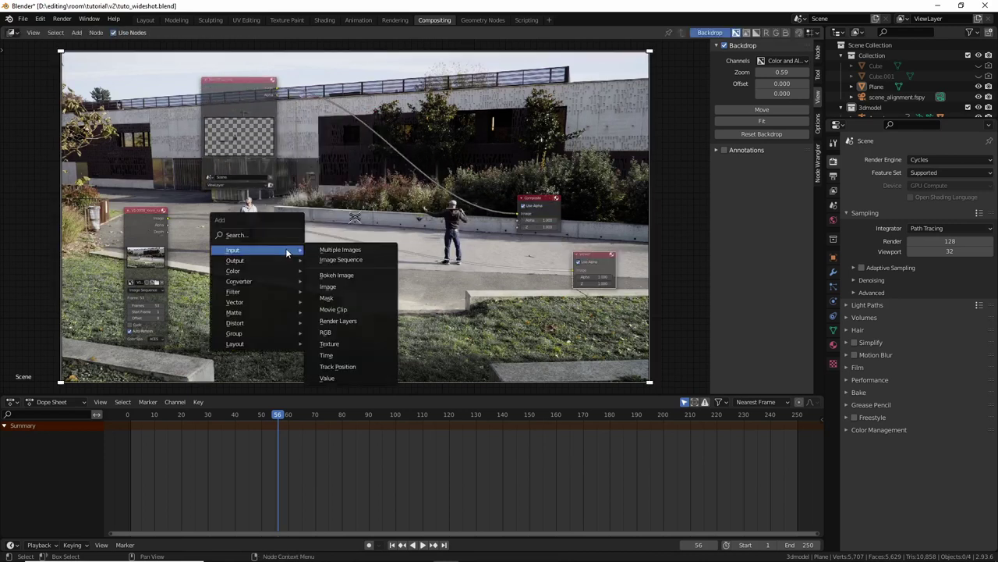
pyautogui.moveTo(265, 271)
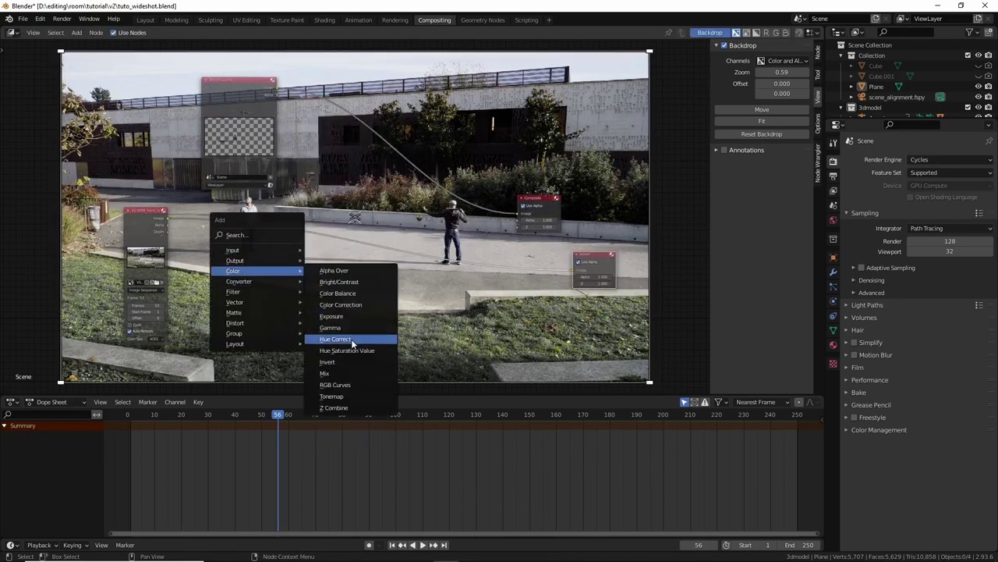
pyautogui.click(355, 276)
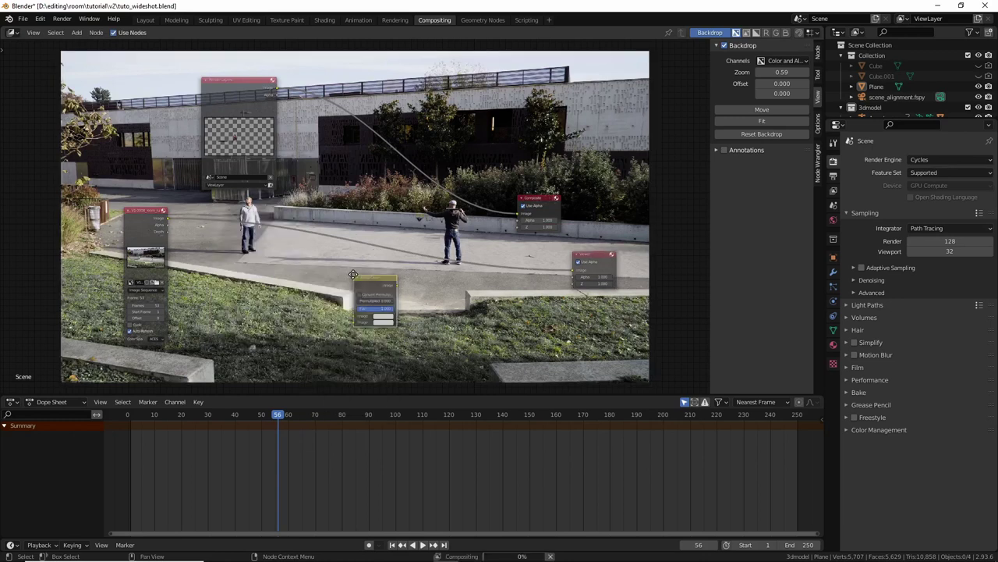
pyautogui.click(357, 175)
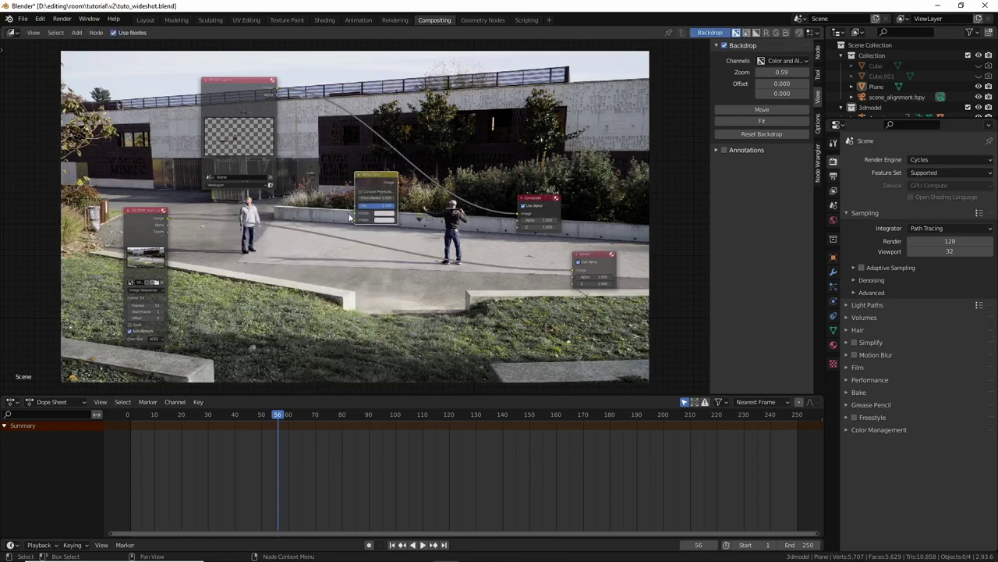
pyautogui.moveTo(355, 218); pyautogui.dragTo(165, 221)
pyautogui.moveTo(353, 222); pyautogui.dragTo(276, 92)
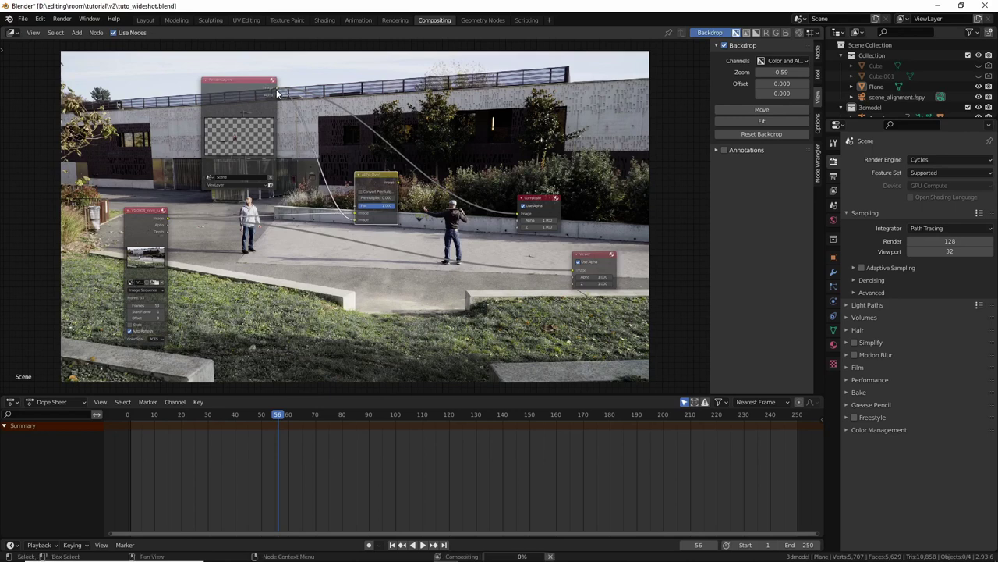
# - Preview the Alpha Over result in the backdrop and spread the nodes apart so the composited character is unobstructed
pyautogui.keyDown('ctrl'); pyautogui.keyDown('shift'); pyautogui.click(375, 180); pyautogui.keyUp('shift'); pyautogui.keyUp('ctrl')
pyautogui.moveTo(369, 179); pyautogui.dragTo(305, 317)
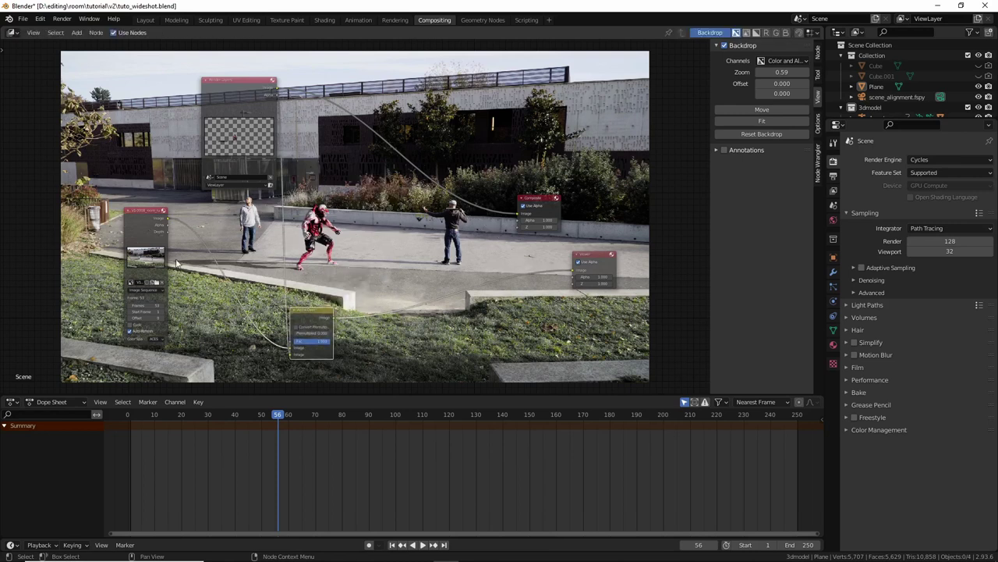
pyautogui.moveTo(285, 250); pyautogui.dragTo(243, 256, button='middle')
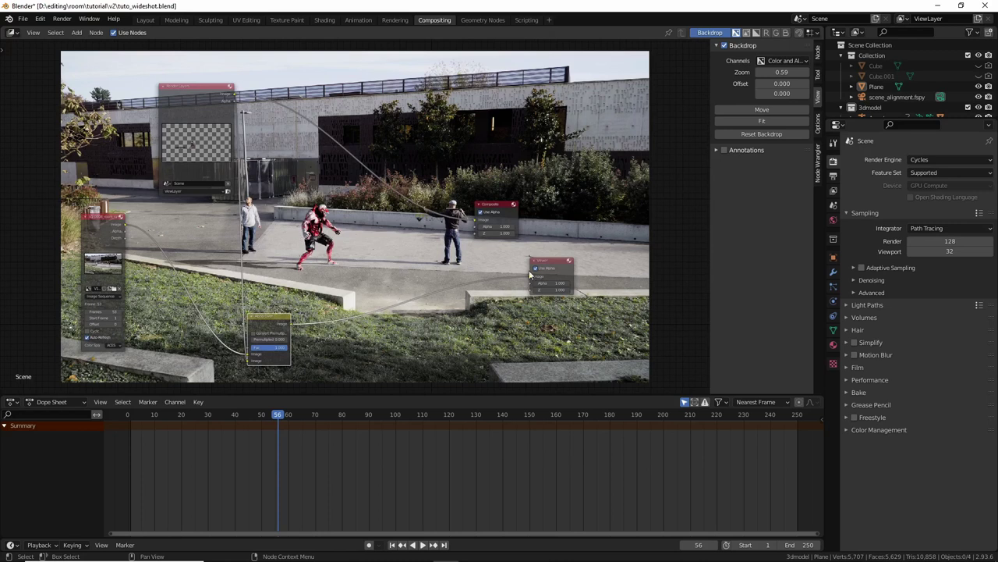
pyautogui.moveTo(543, 274); pyautogui.dragTo(553, 287)
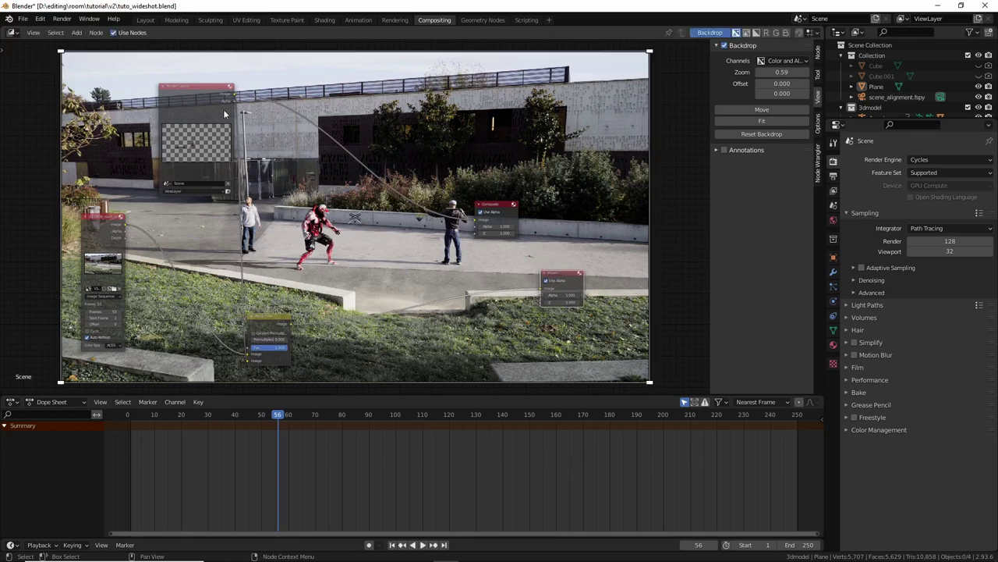
pyautogui.moveTo(219, 106); pyautogui.dragTo(180, 99)
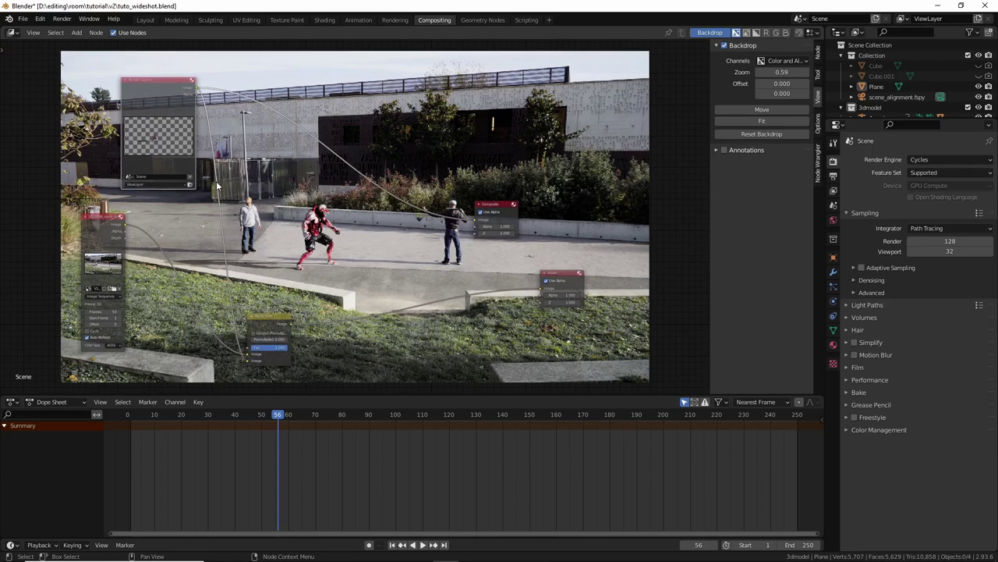
# - Insert a Hue Saturation Value node between Render Layers and Alpha Over and reduce the character's saturation
pyautogui.hotkey('shift', 'a')
pyautogui.moveTo(218, 183)
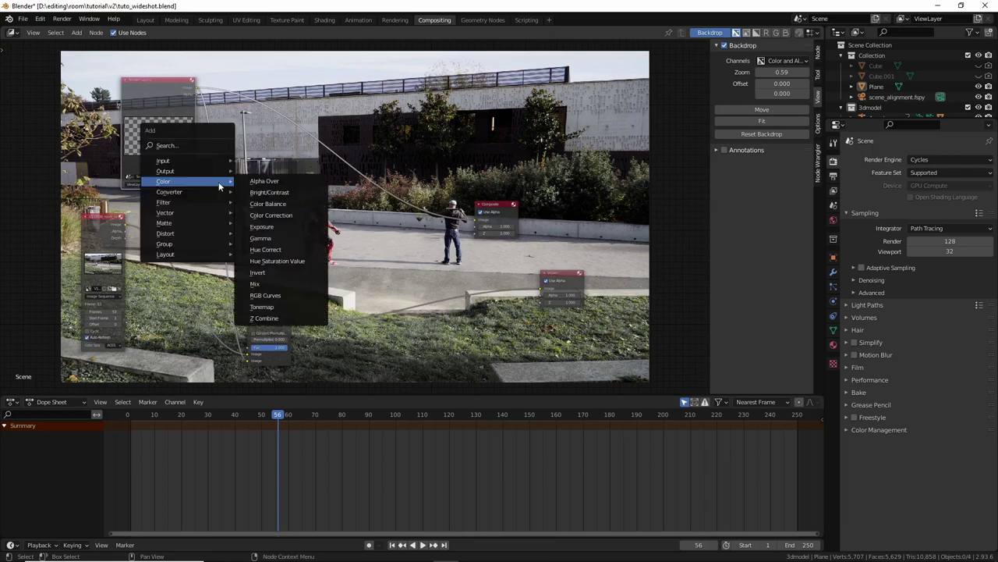
pyautogui.click(277, 260)
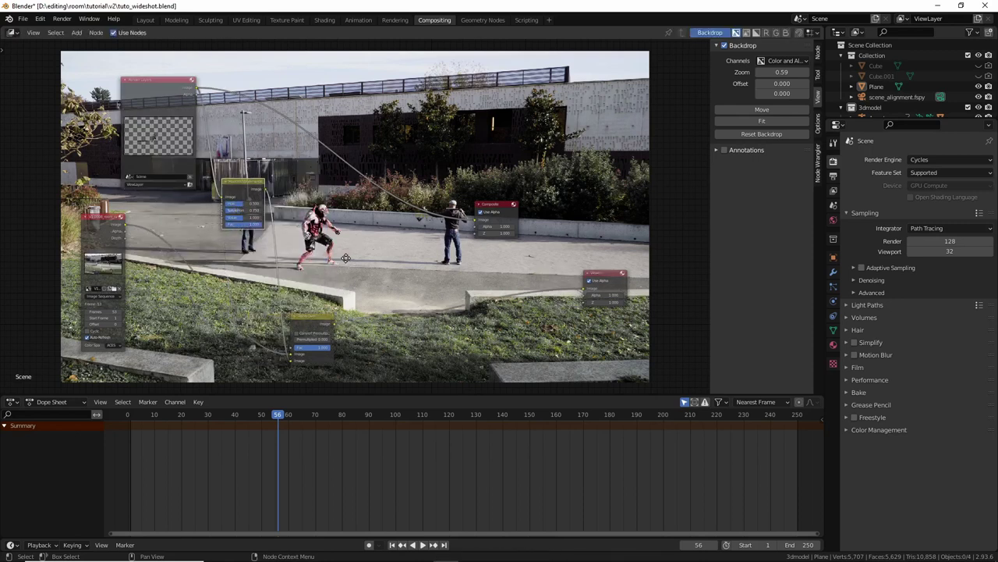
pyautogui.moveTo(343, 258); pyautogui.dragTo(271, 345, button='middle')
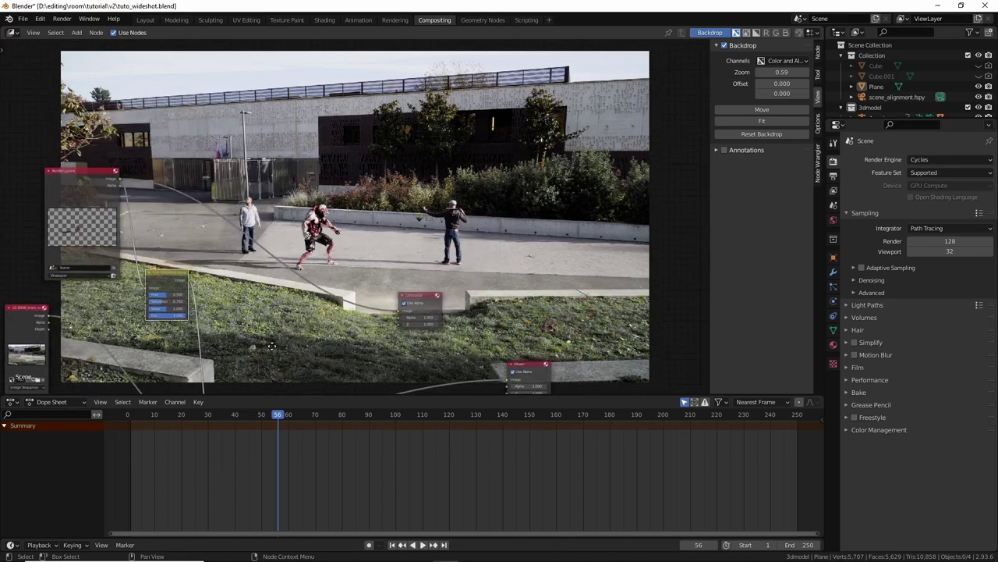
pyautogui.moveTo(271, 346); pyautogui.dragTo(366, 257, button='middle')
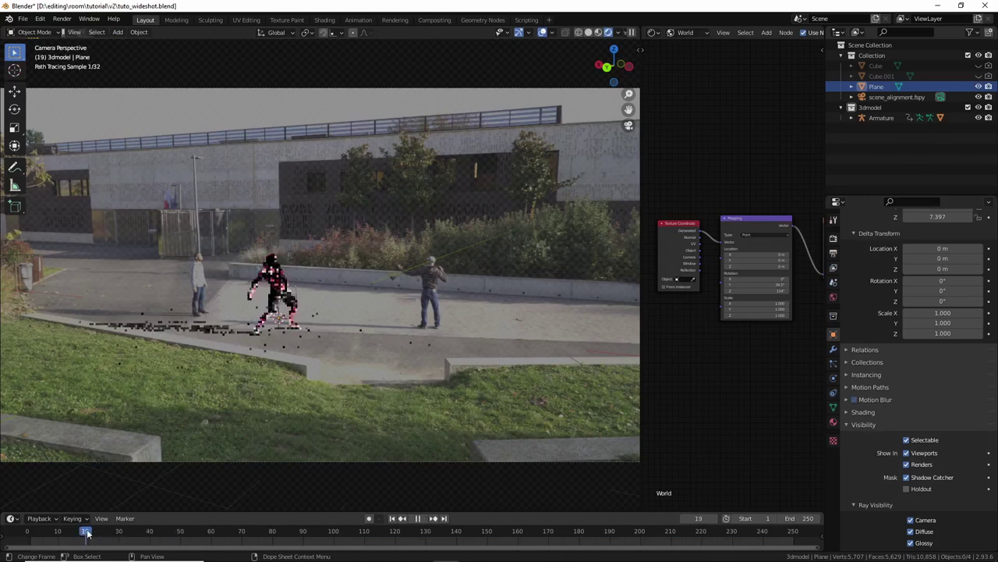
# - Scrub the animation in the Layout workspace with the armature selected to locate the end of its keyframes
pyautogui.moveTo(87, 533); pyautogui.dragTo(178, 543)
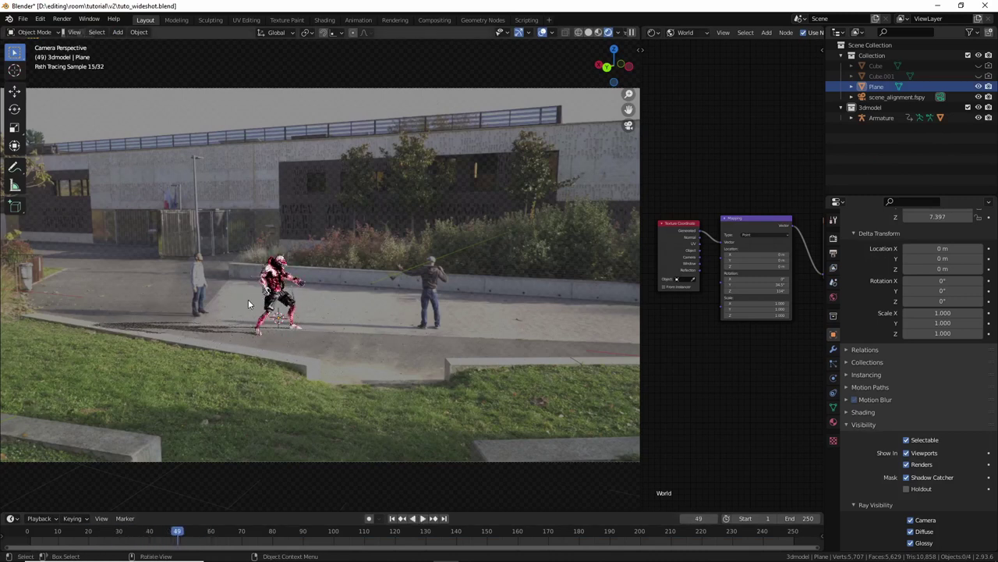
pyautogui.click(272, 296)
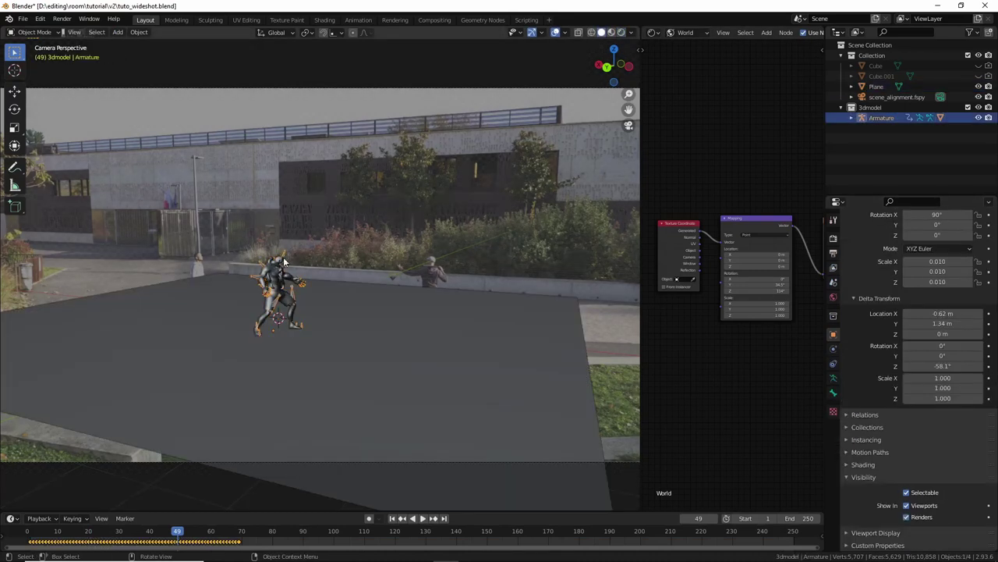
pyautogui.moveTo(206, 530); pyautogui.dragTo(243, 534)
# - Set the output range's end frame to 70 and the frame rate to 25 fps
pyautogui.click(833, 238)
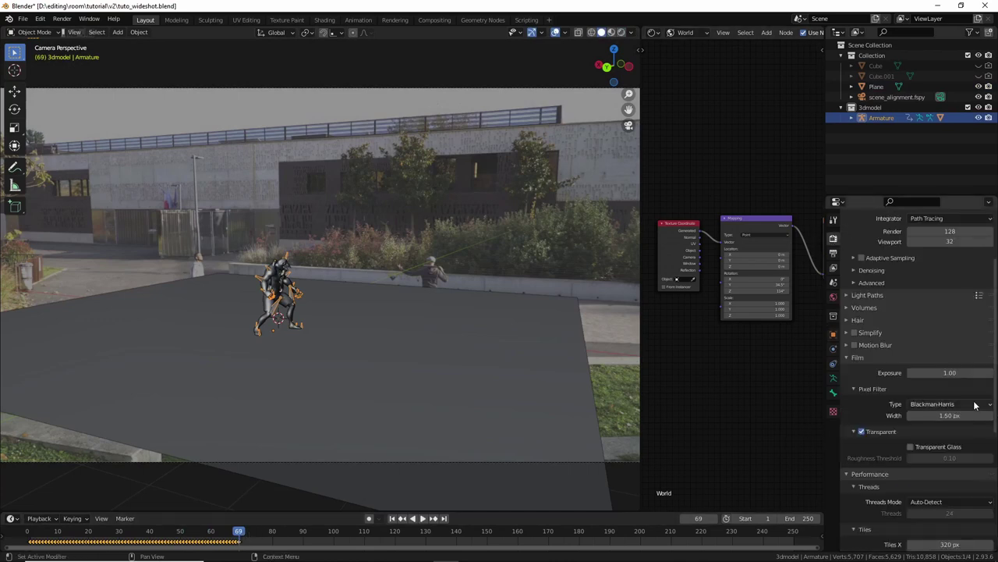
pyautogui.click(834, 256)
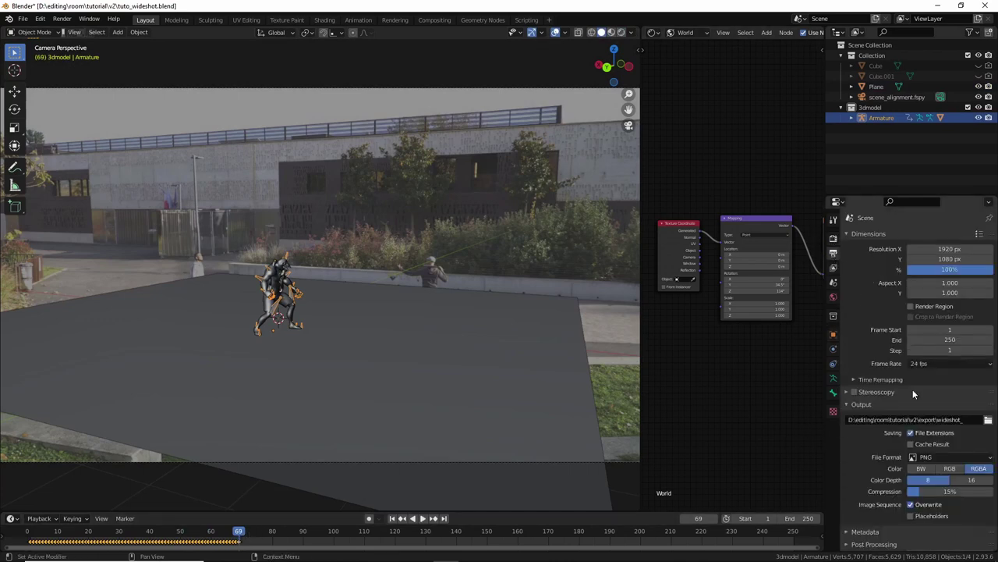
pyautogui.click(945, 341)
pyautogui.press('Return')
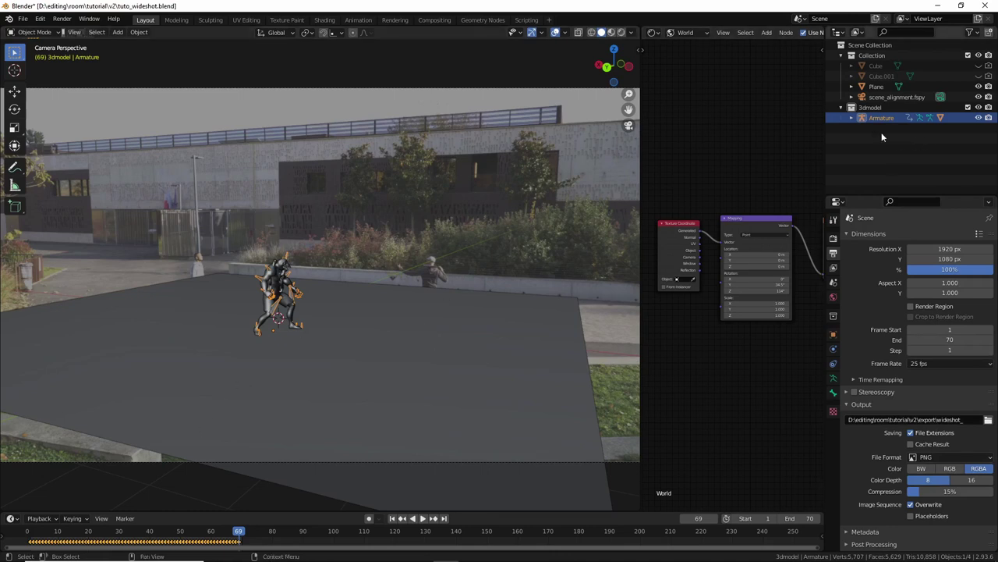
# - Connect the Alpha Over output to the Composite node in the compositor and shift the nodes clear of the image
pyautogui.click(433, 21)
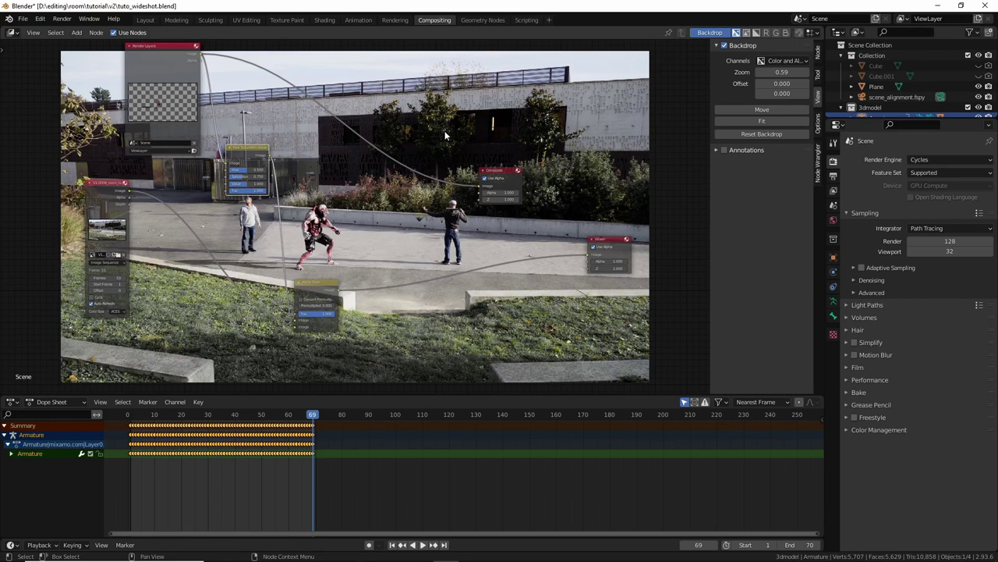
pyautogui.moveTo(504, 175); pyautogui.dragTo(531, 141)
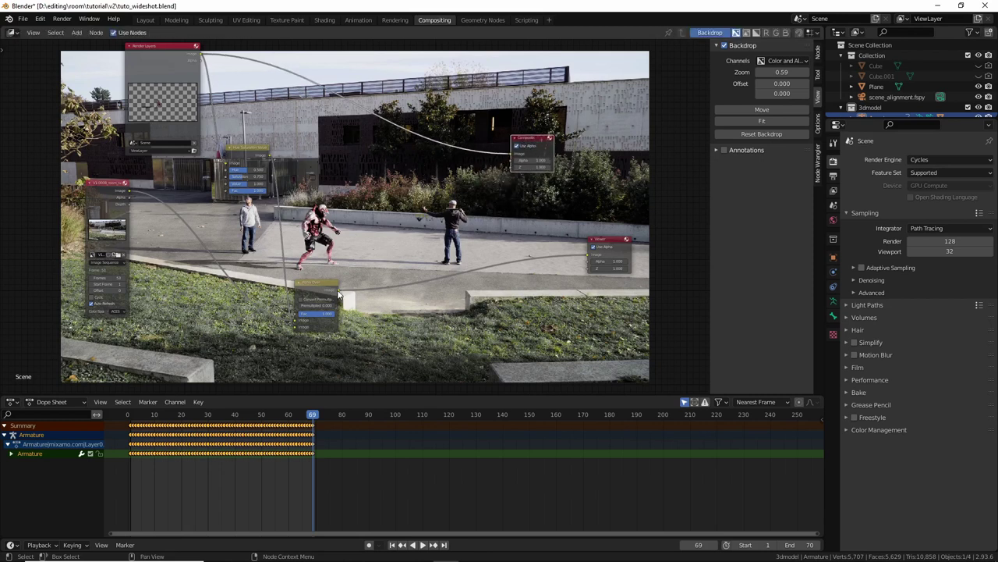
pyautogui.moveTo(338, 294); pyautogui.dragTo(519, 160)
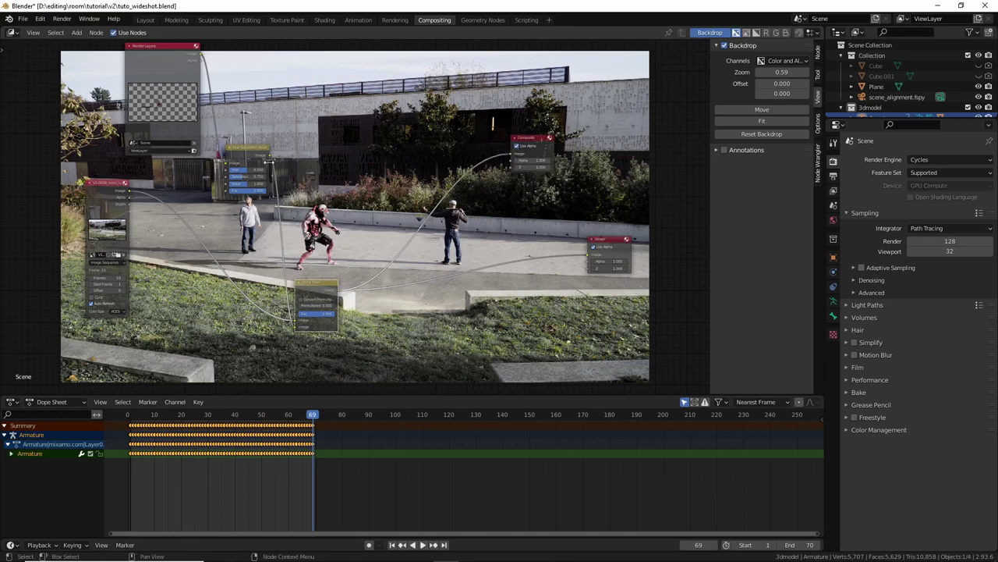
pyautogui.moveTo(148, 72); pyautogui.dragTo(123, 80)
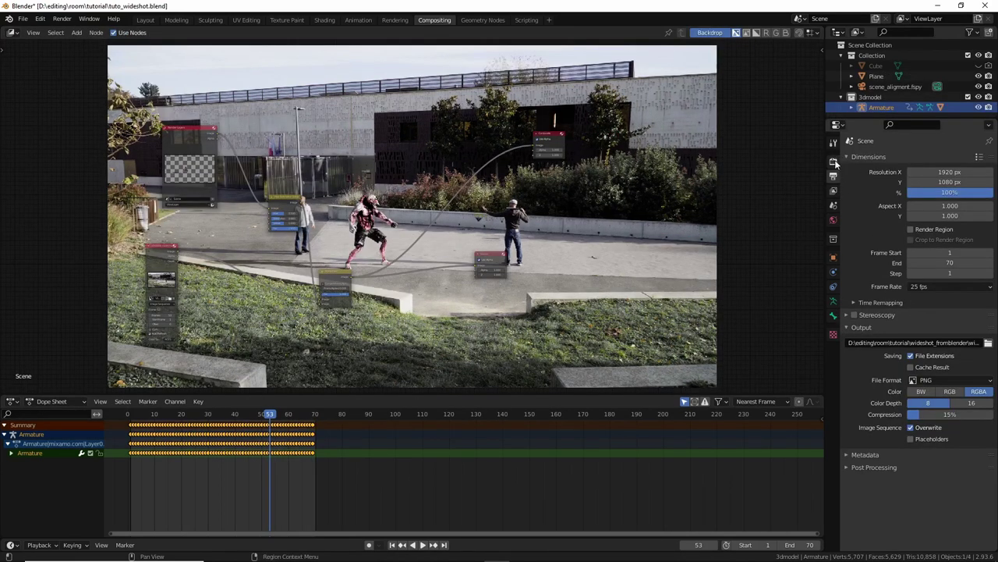
# - Set the Cycles render samples to 32
pyautogui.click(834, 161)
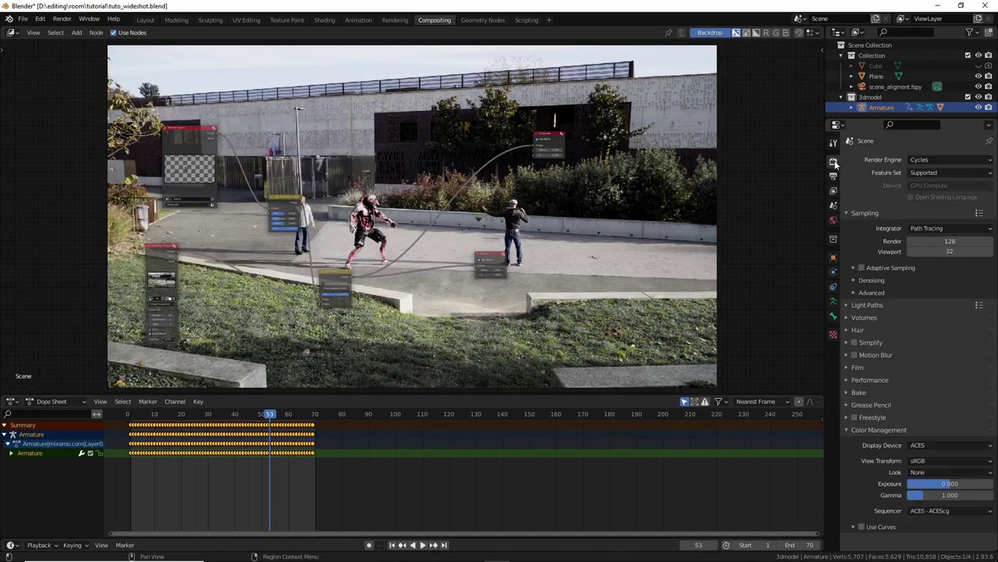
pyautogui.click(958, 242)
pyautogui.write('32')
pyautogui.press('Return')
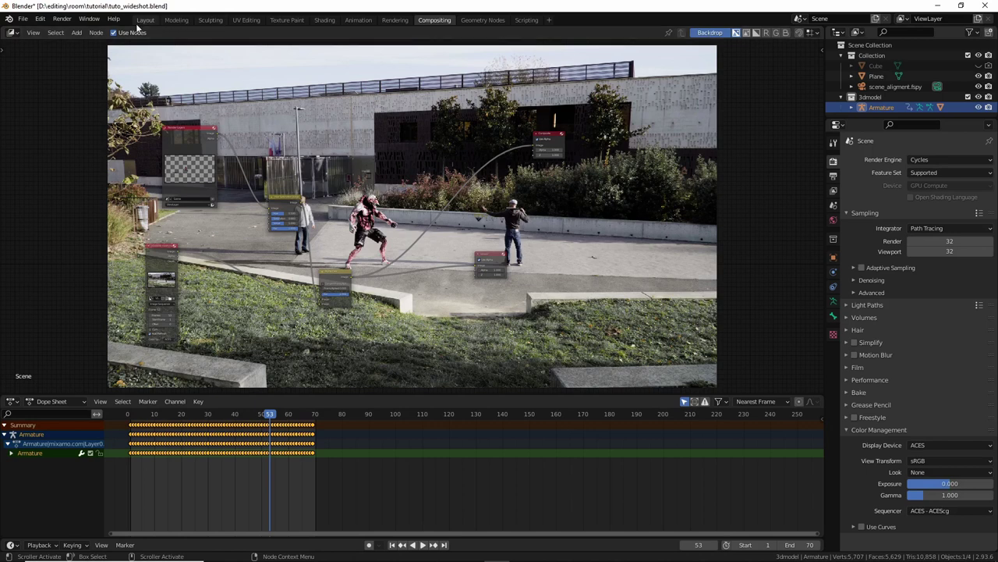
# - Render a test image of frame 45 from the Layout workspace, check the composite, and close the render window
pyautogui.click(145, 21)
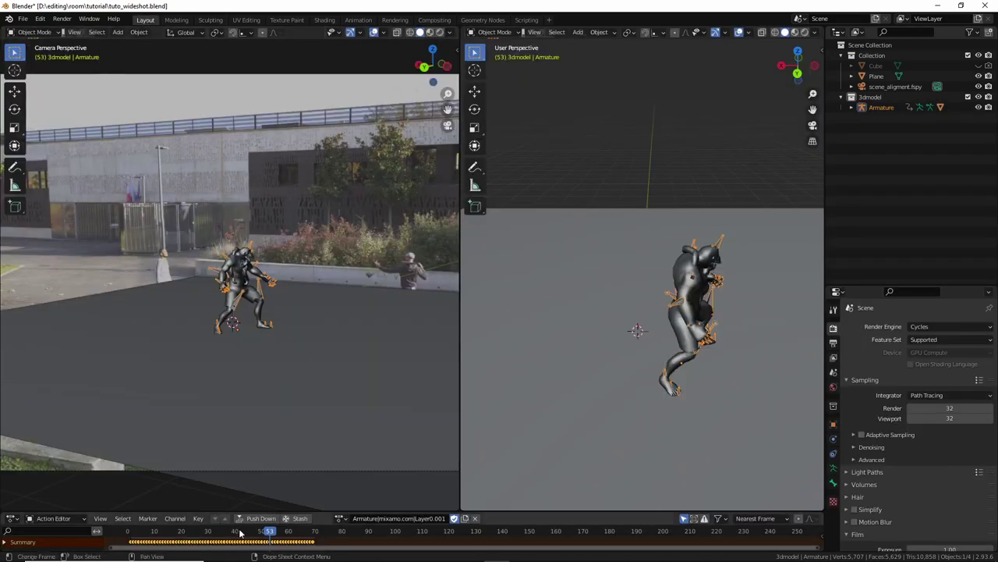
pyautogui.moveTo(241, 532); pyautogui.dragTo(248, 532)
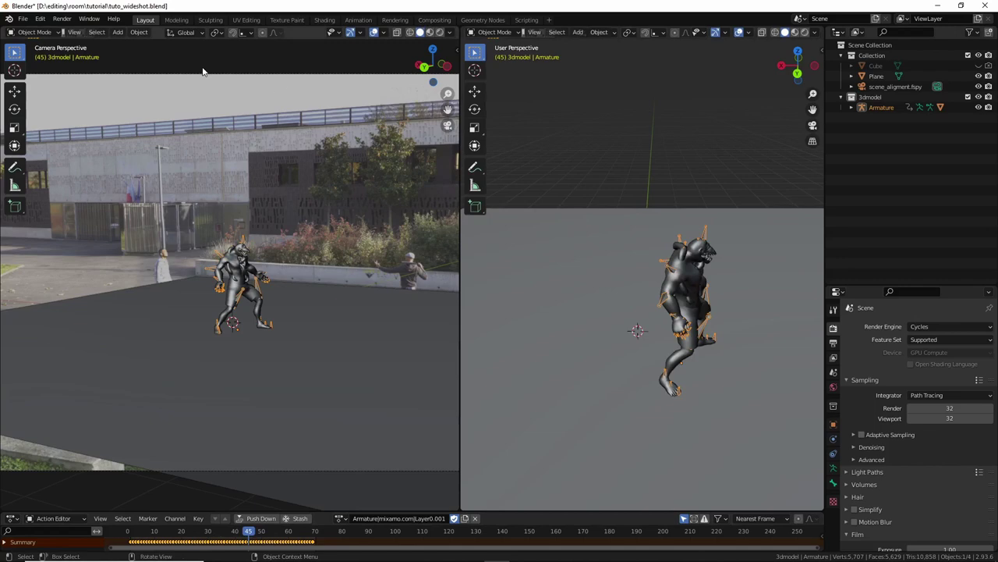
pyautogui.click(62, 18)
pyautogui.click(72, 31)
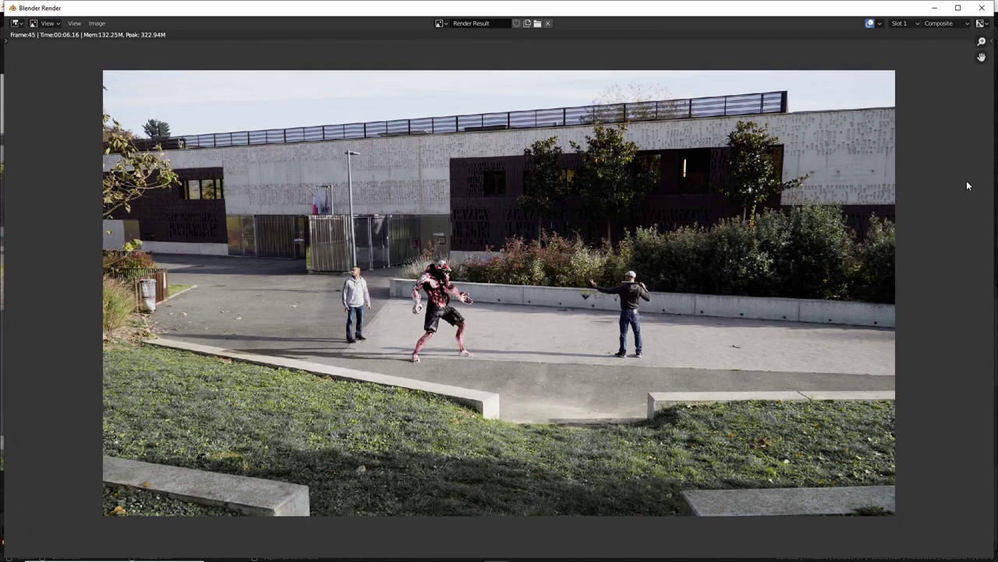
pyautogui.click(984, 8)
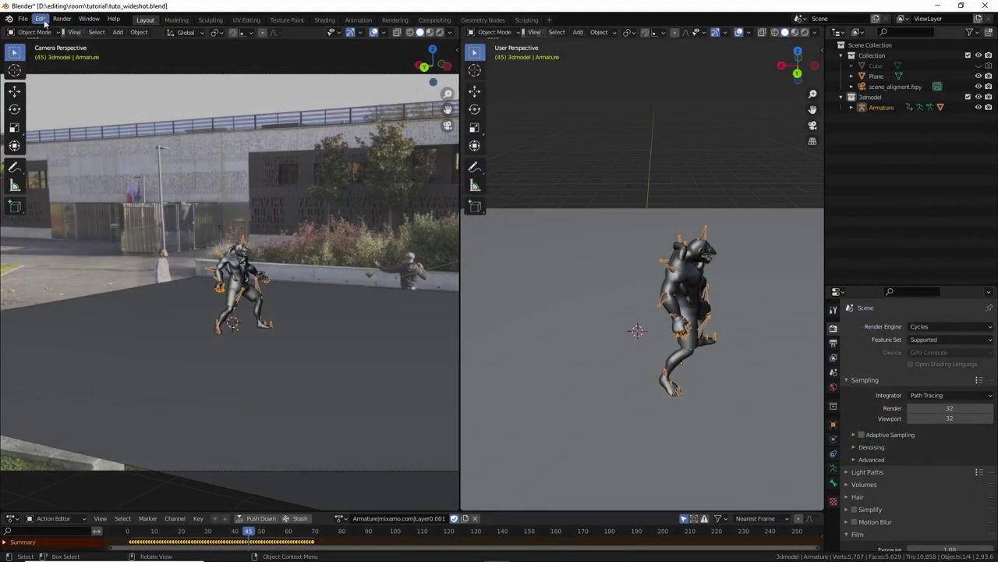
# - Start rendering the full animation
pyautogui.click(75, 21)
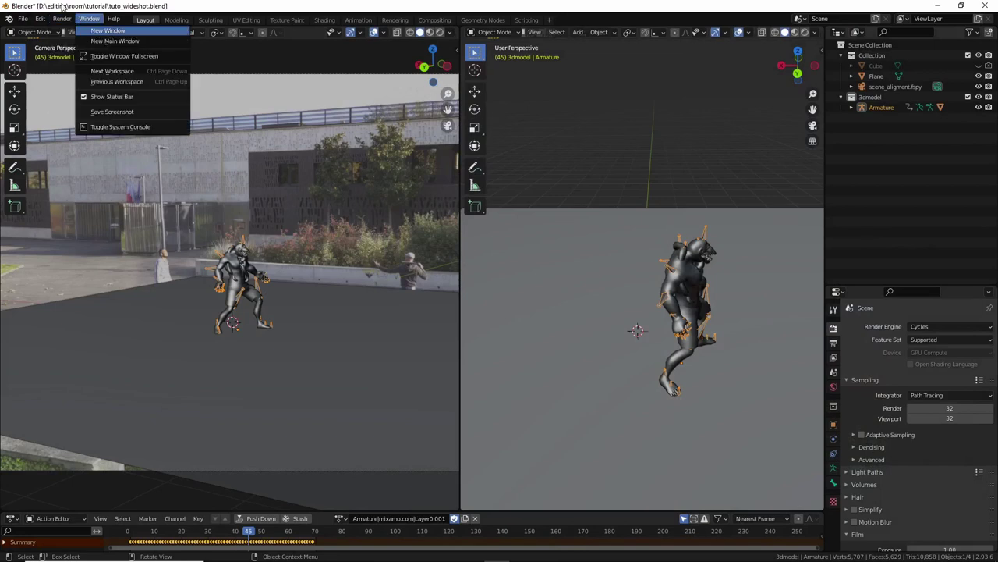
pyautogui.click(63, 22)
pyautogui.click(63, 21)
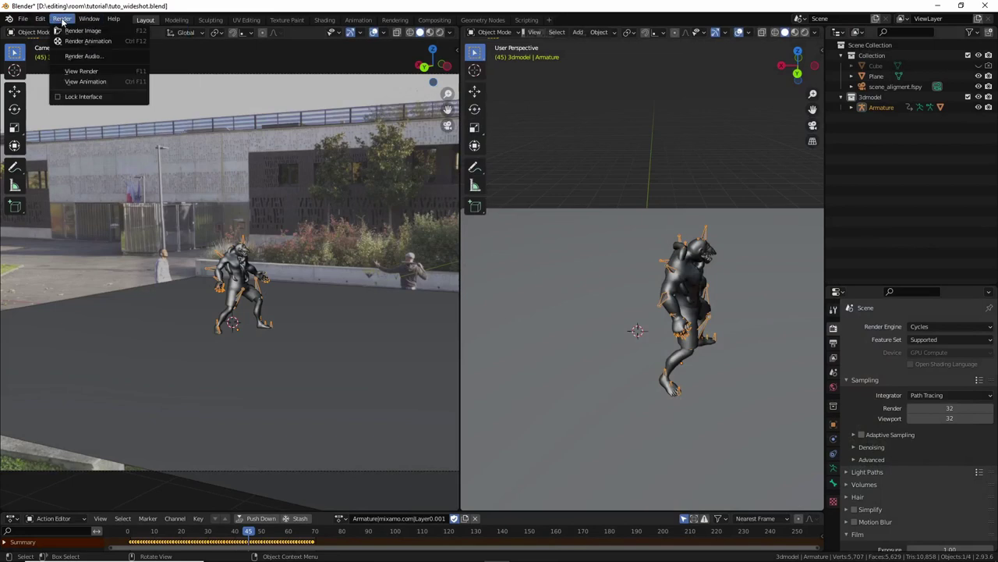
pyautogui.click(62, 21)
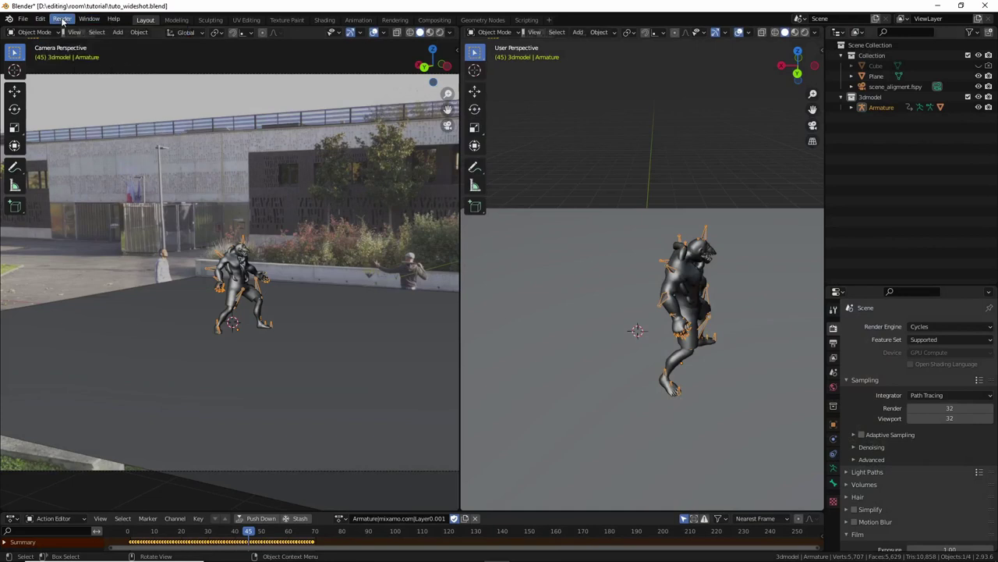
pyautogui.click(62, 21)
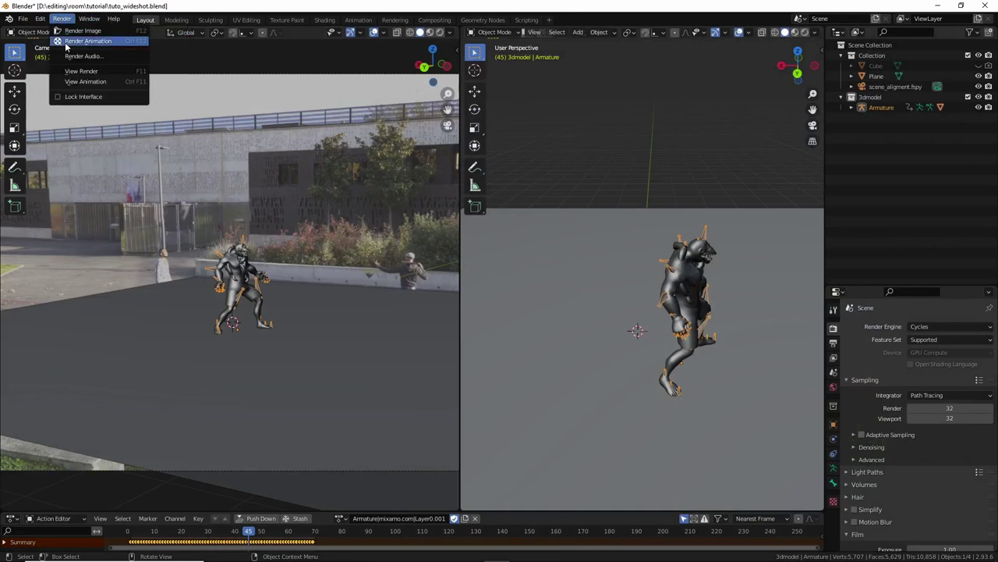